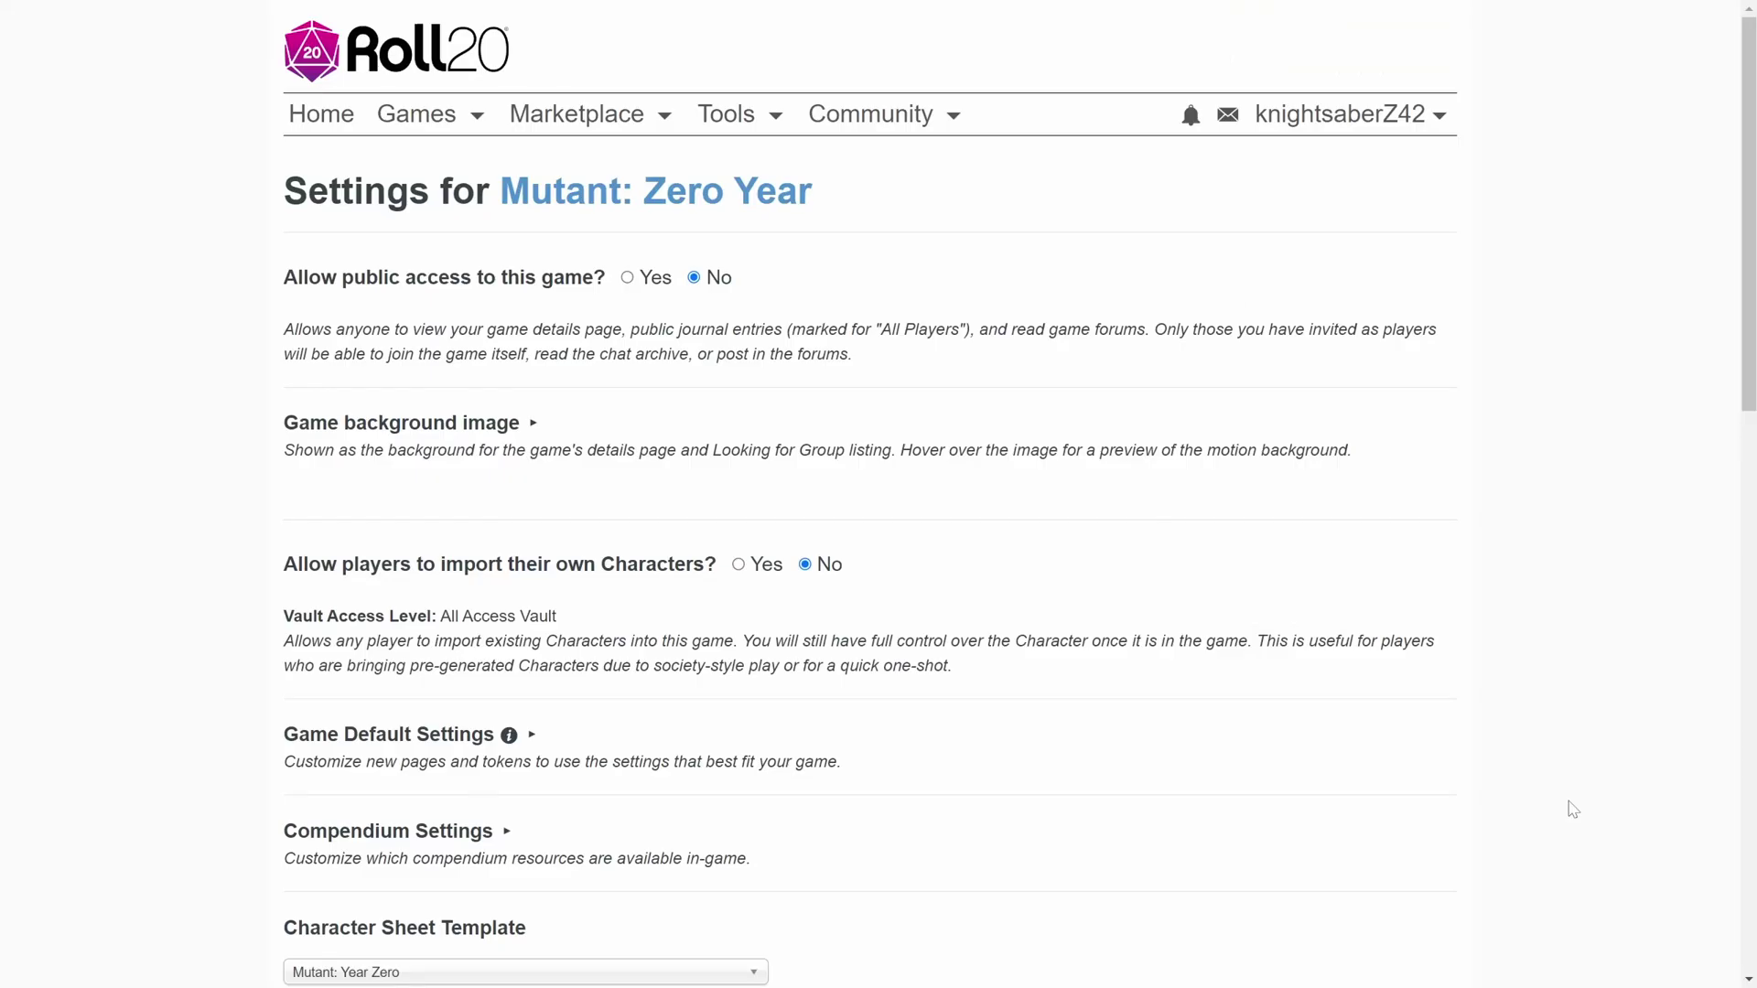
Check the Mutant: Year Zero sheet among the Character Sheet Template options, leaving the selection unchanged
scroll(1189, 641, down, 5)
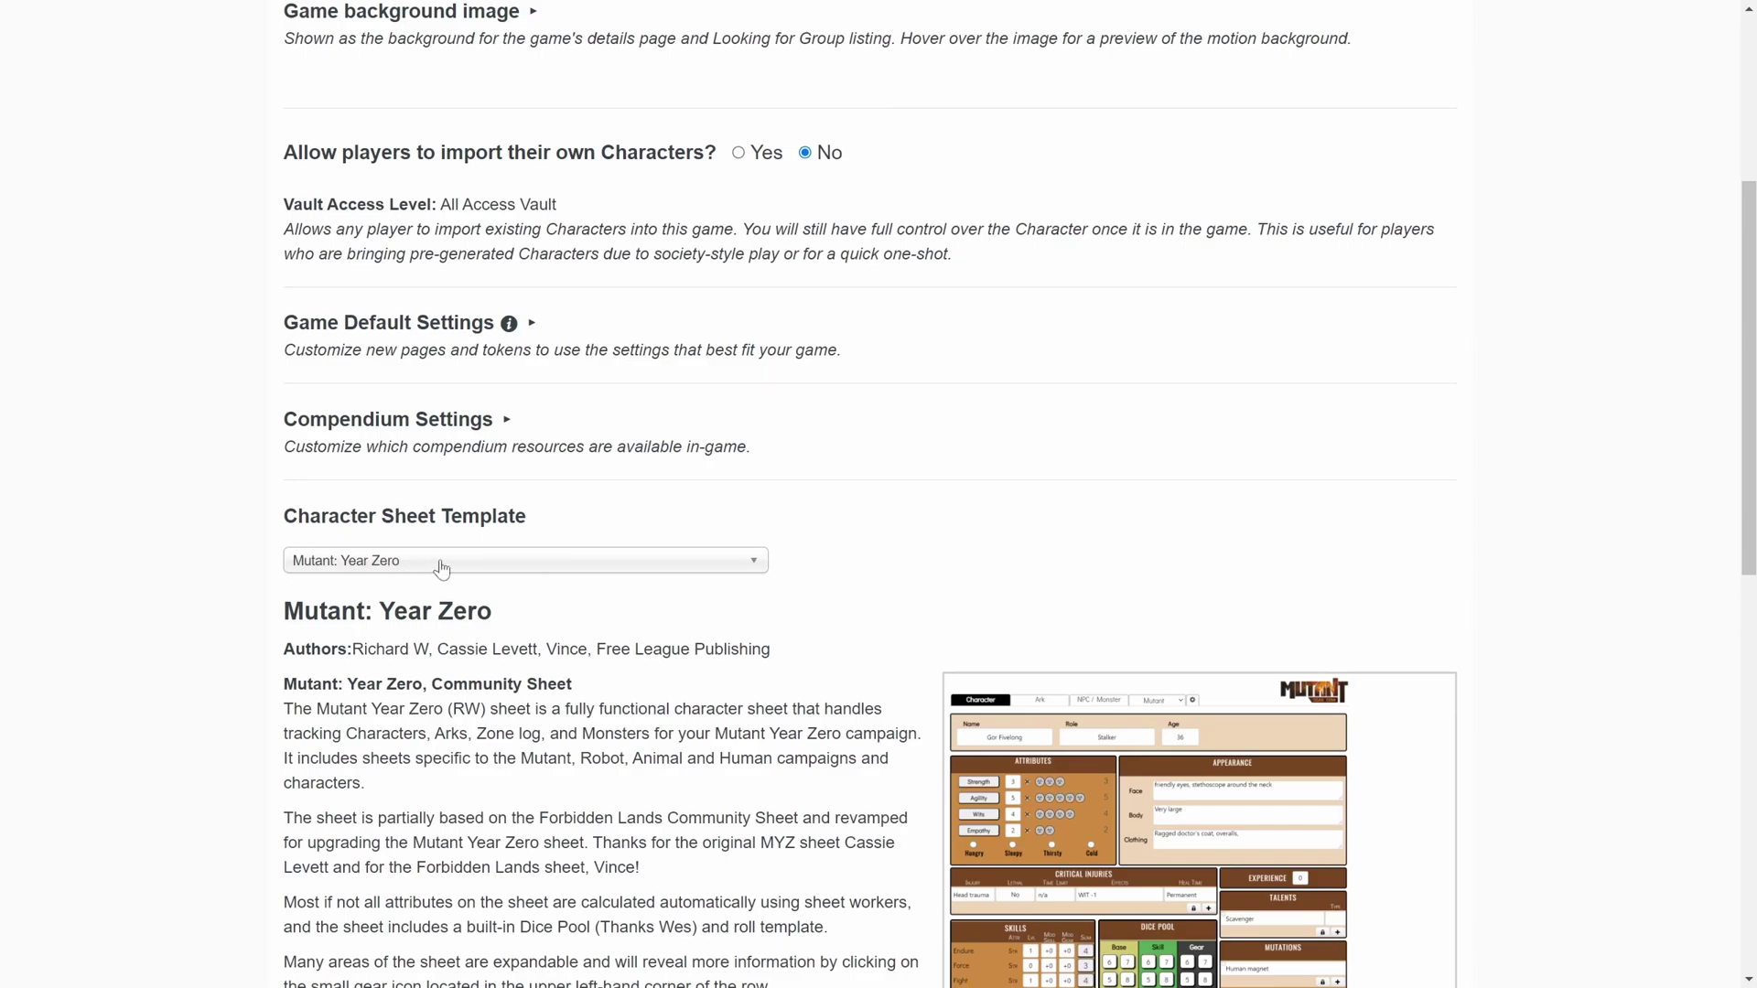
click(439, 568)
scroll(470, 703, down, 2)
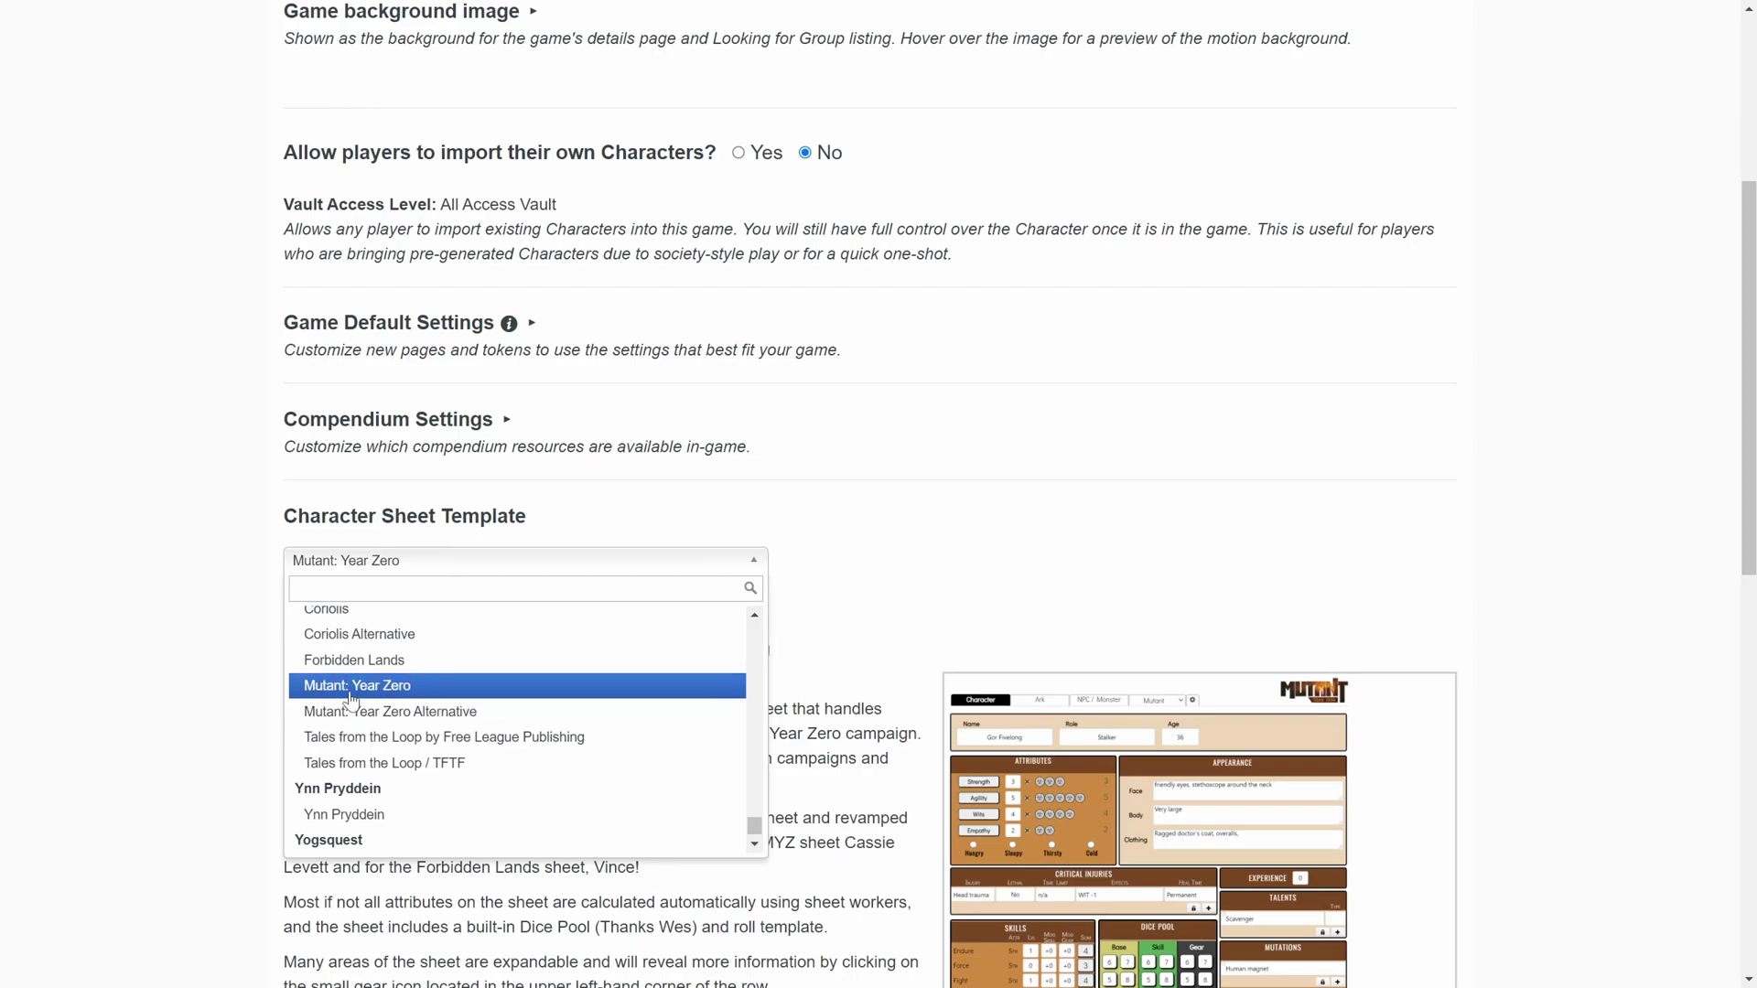
click(240, 683)
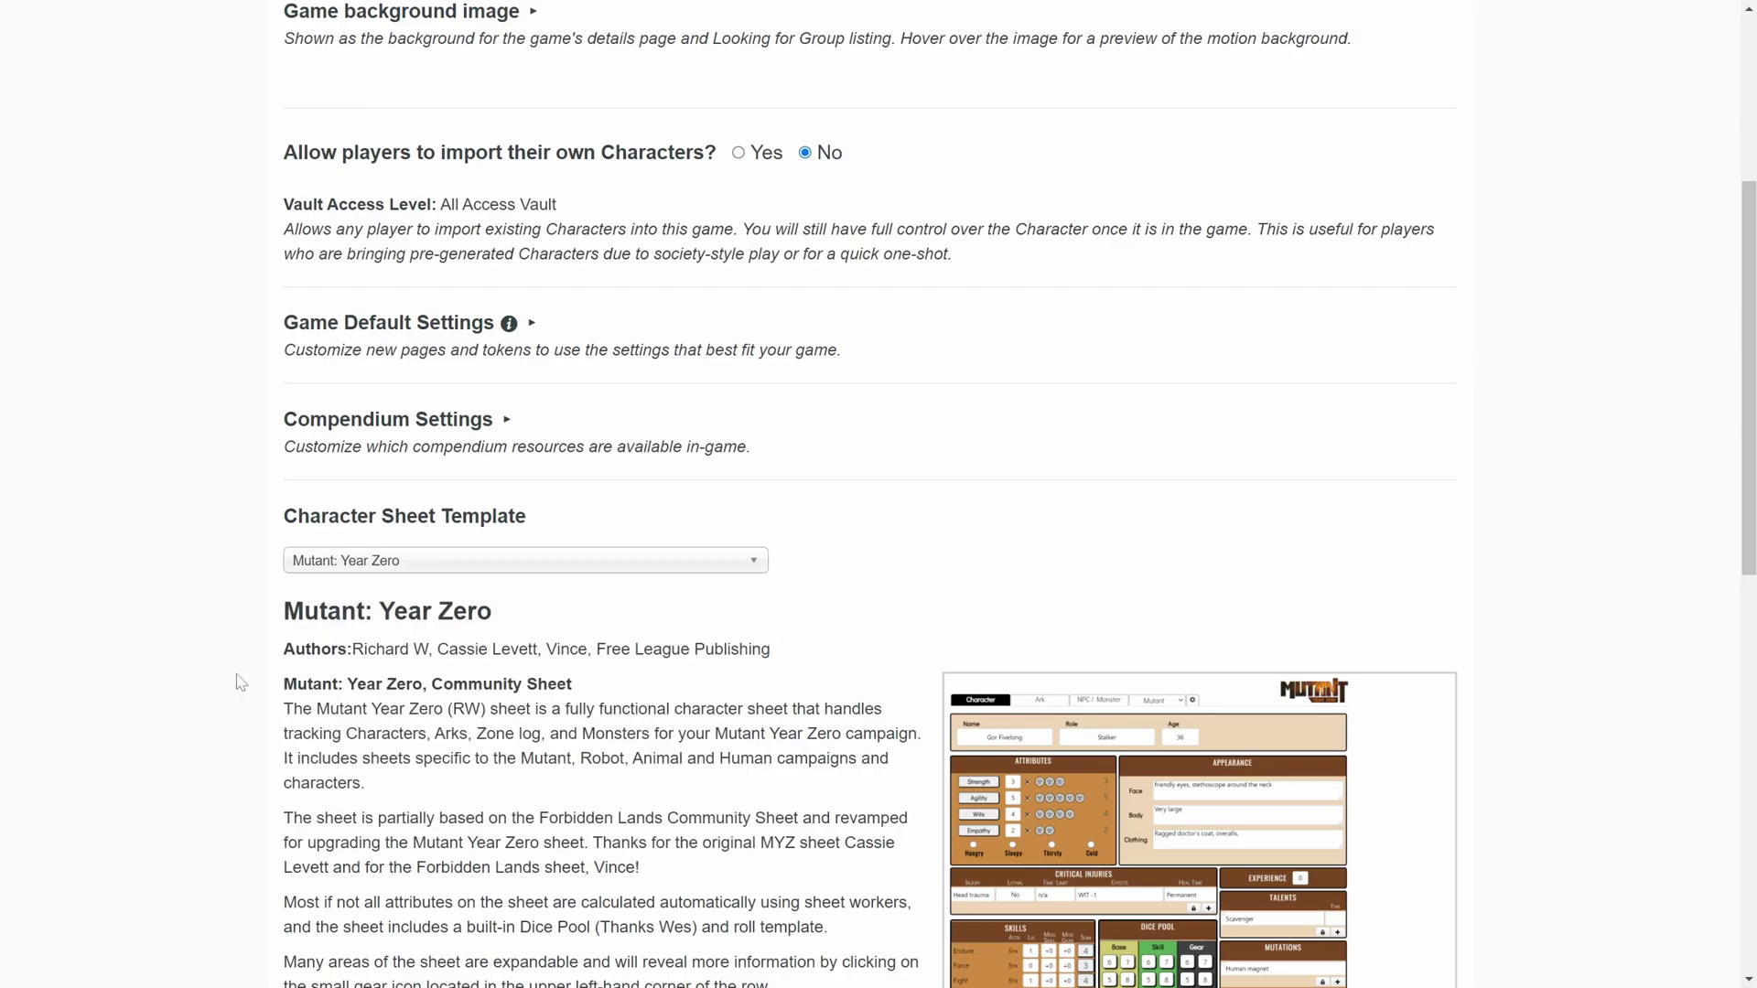
Read through the Mutant: Year Zero sheet description, including the API Dice notes, and the Default Sheet Settings
scroll(240, 683, down, 2)
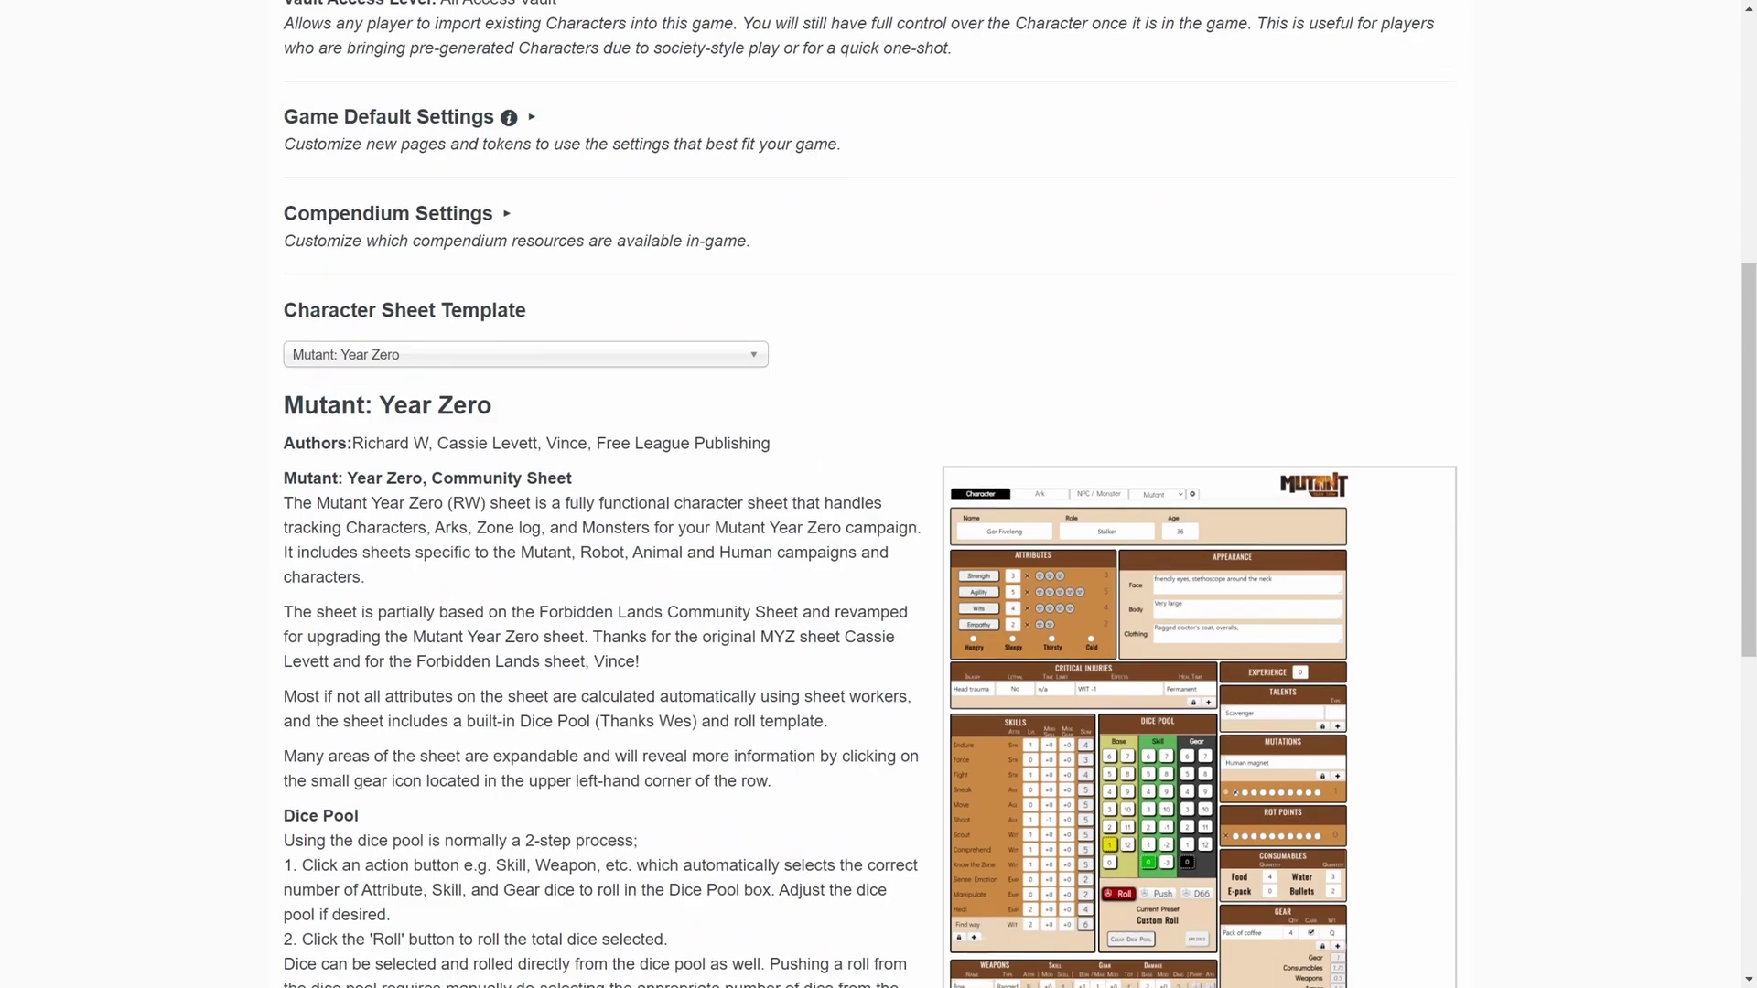
scroll(512, 622, down, 4)
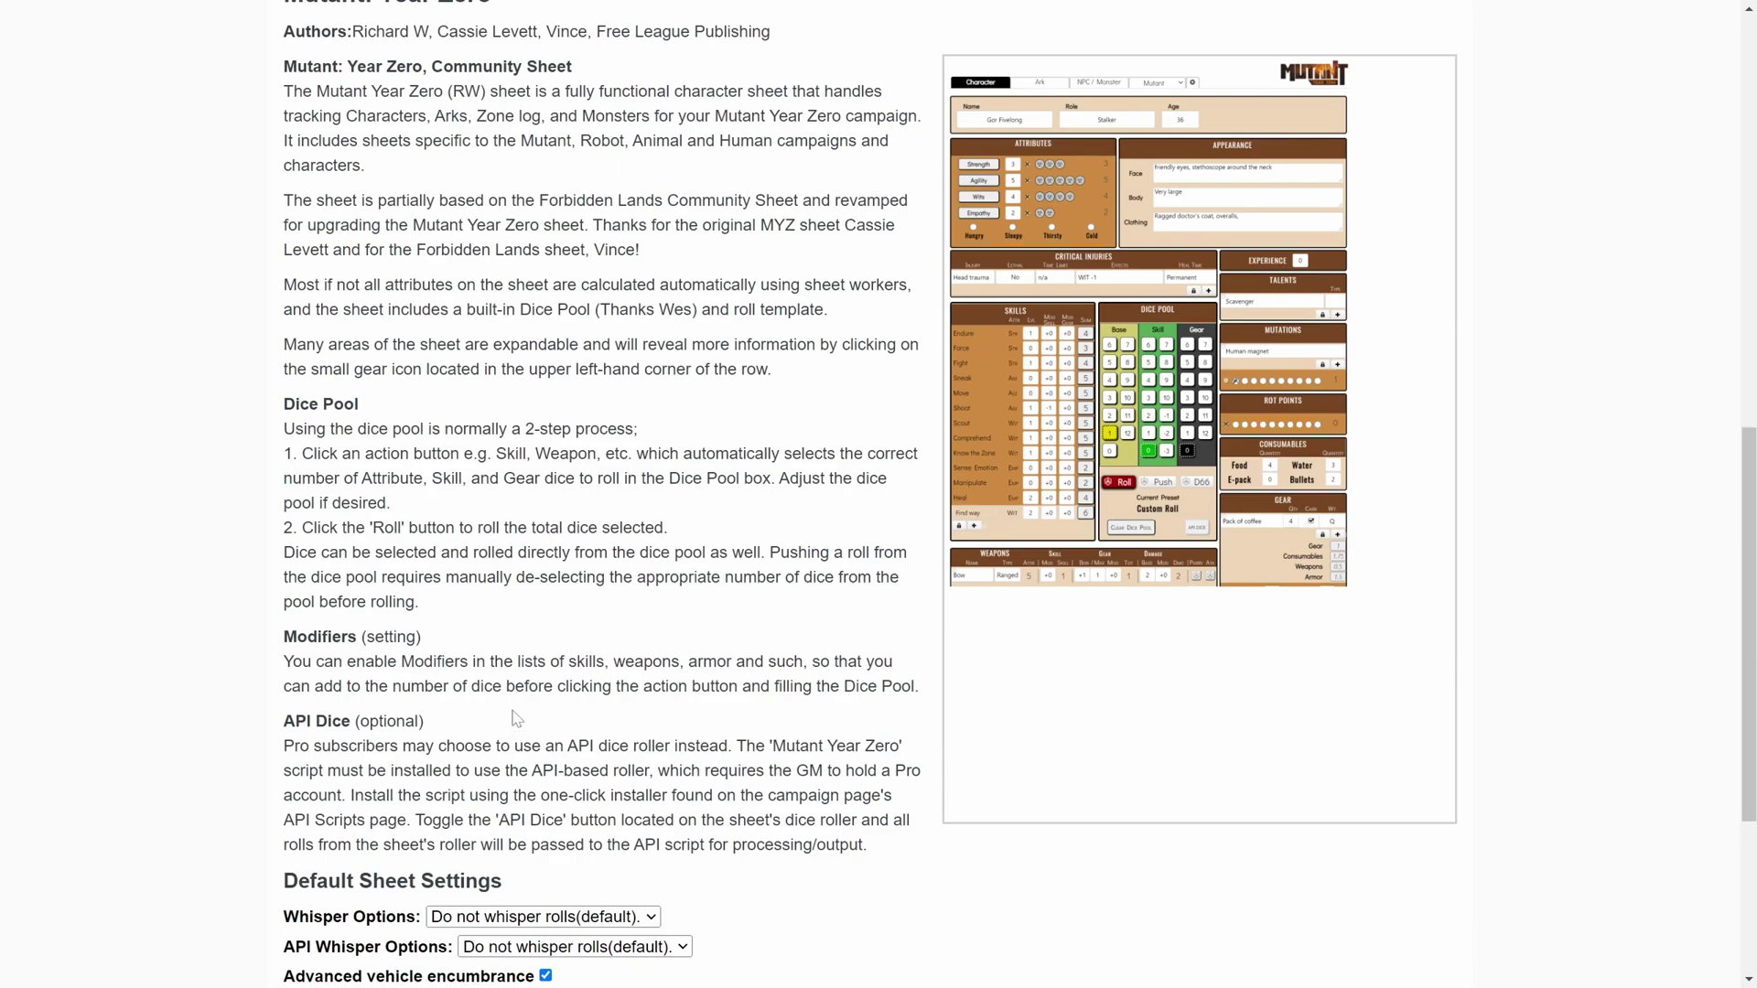
scroll(506, 728, down, 2)
scroll(508, 713, up, 7)
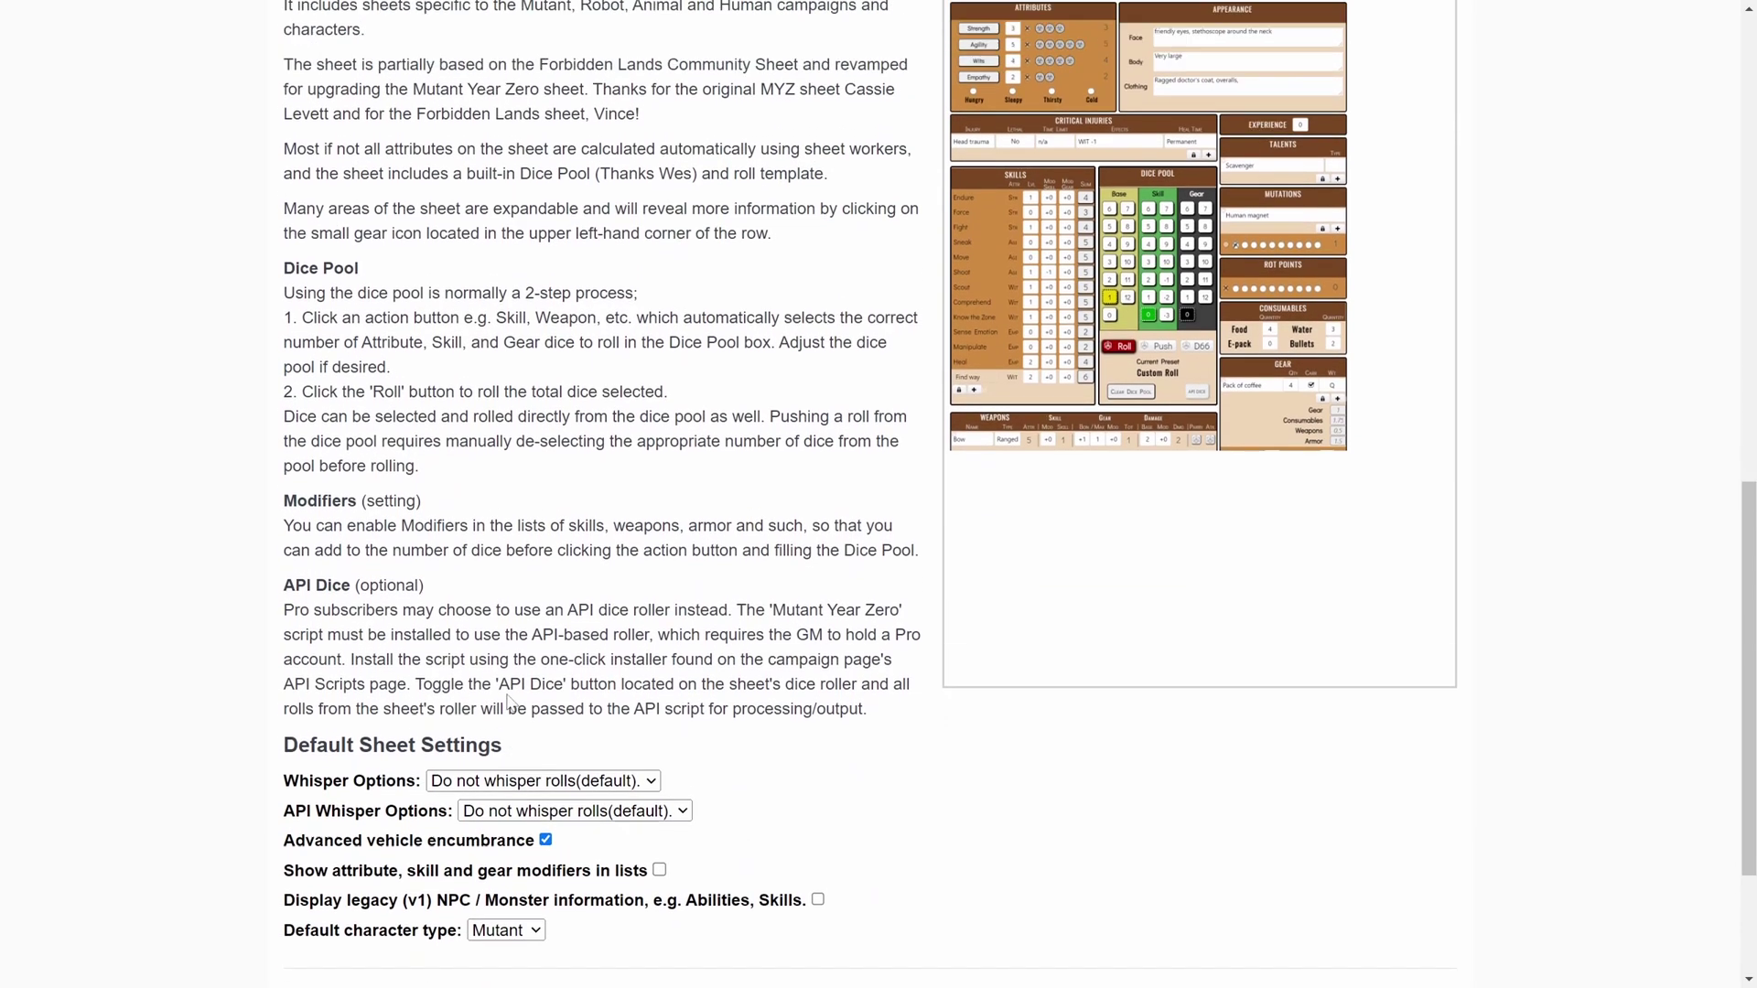
scroll(510, 702, down, 5)
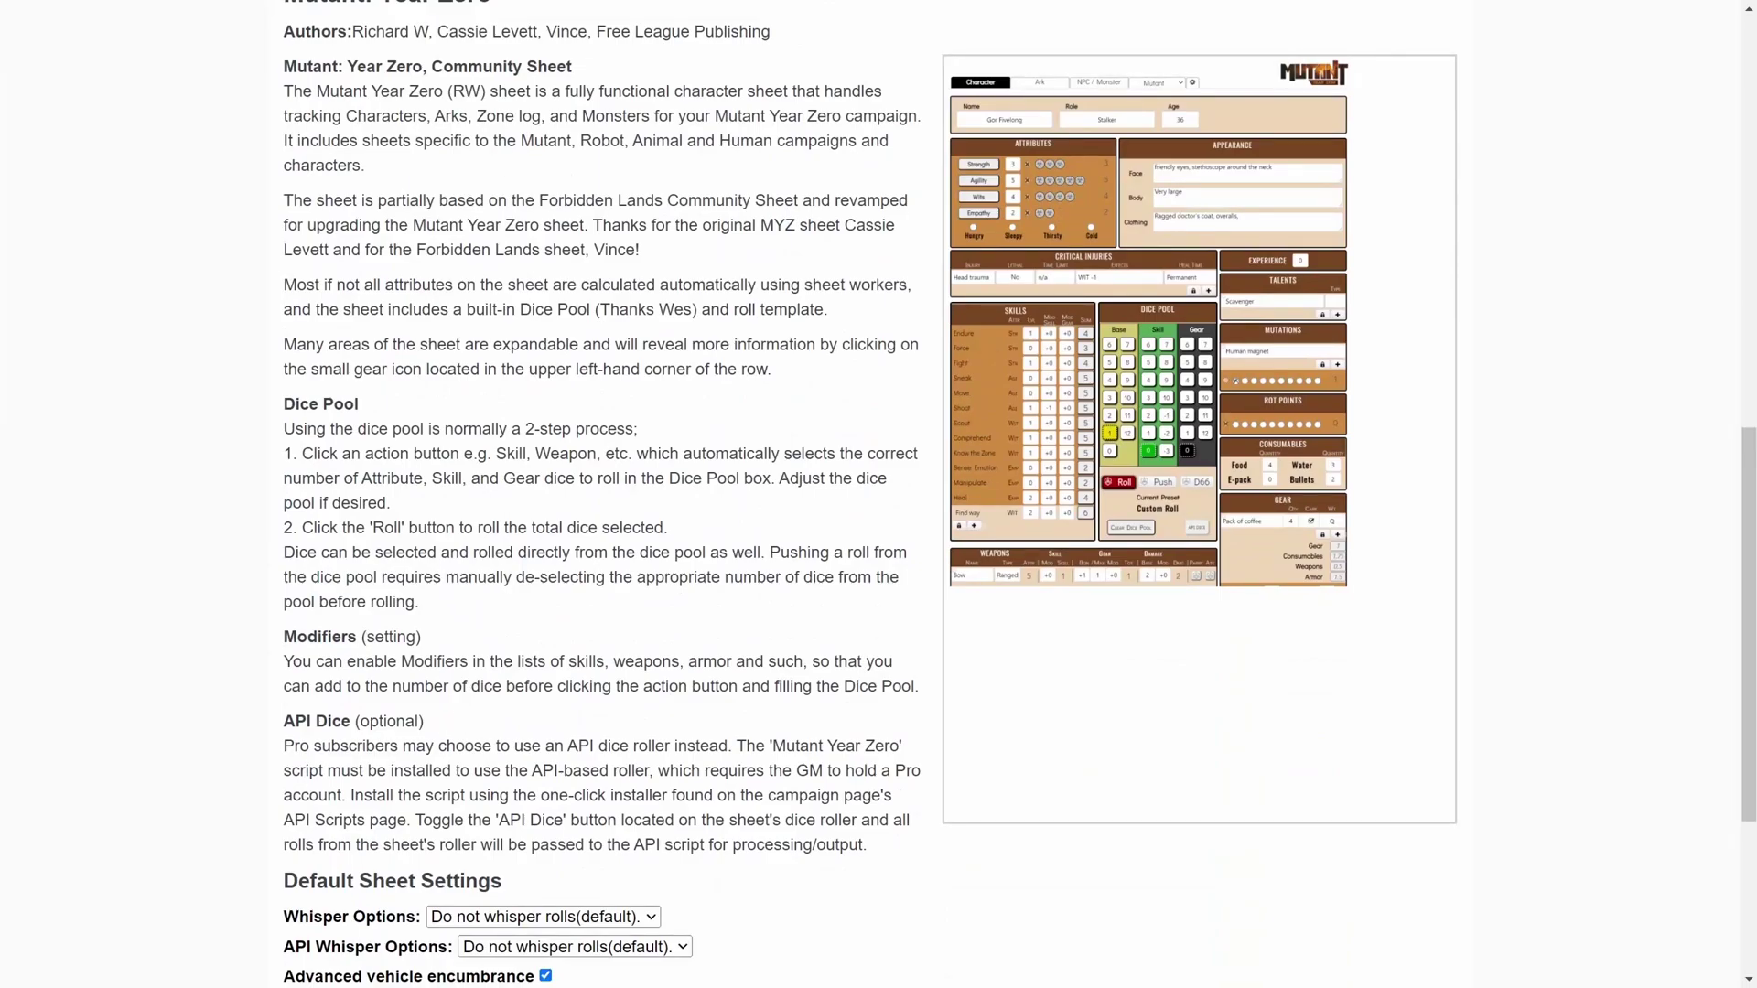
scroll(306, 729, down, 5)
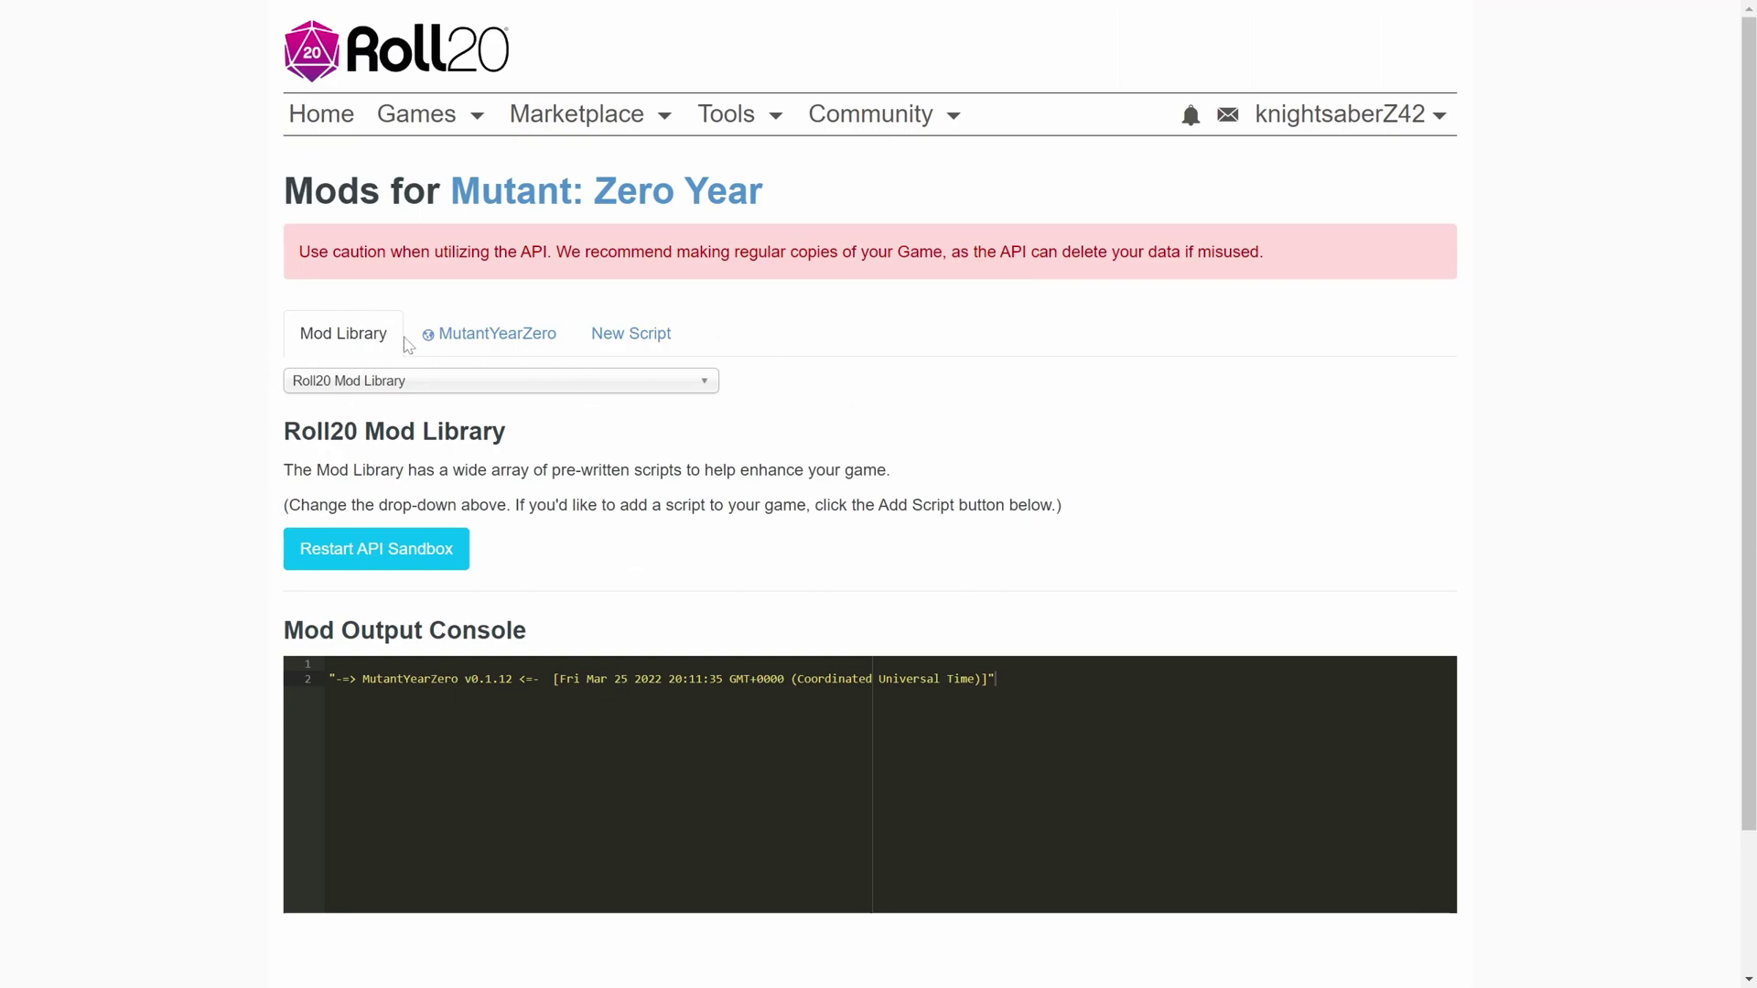
Look at the Mod Library's script list, and view the installed MutantYearZero script's details and commands
click(398, 383)
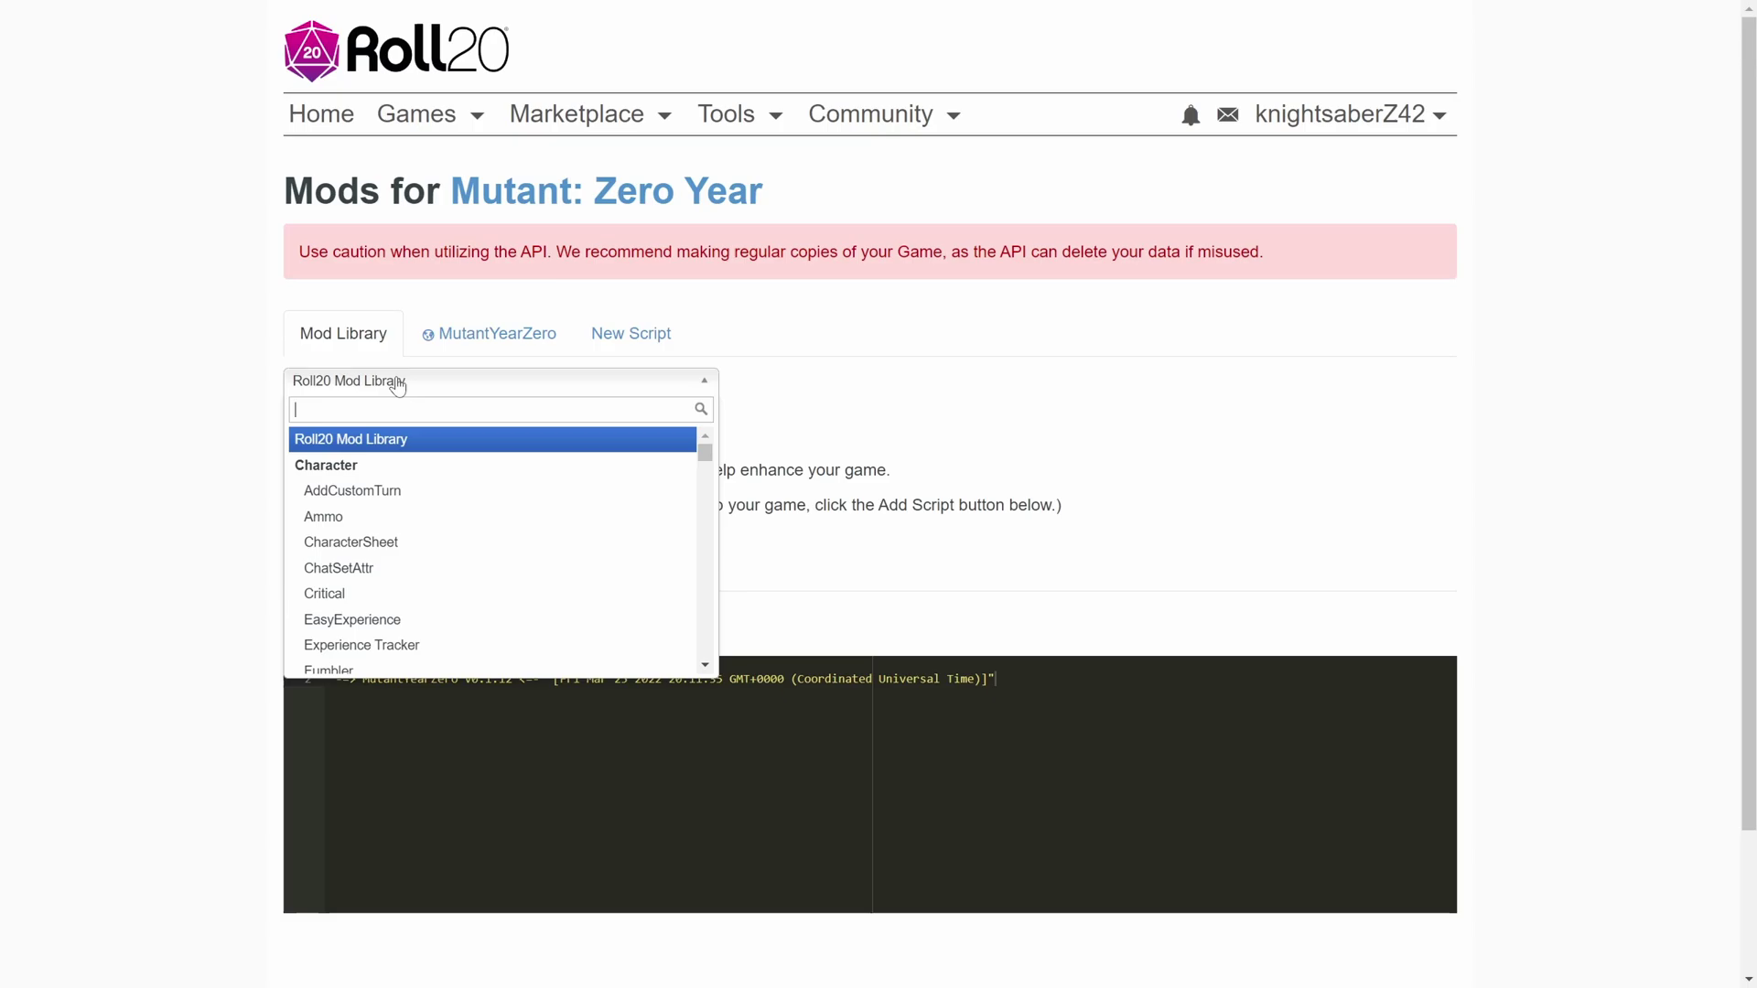
click(398, 383)
click(494, 335)
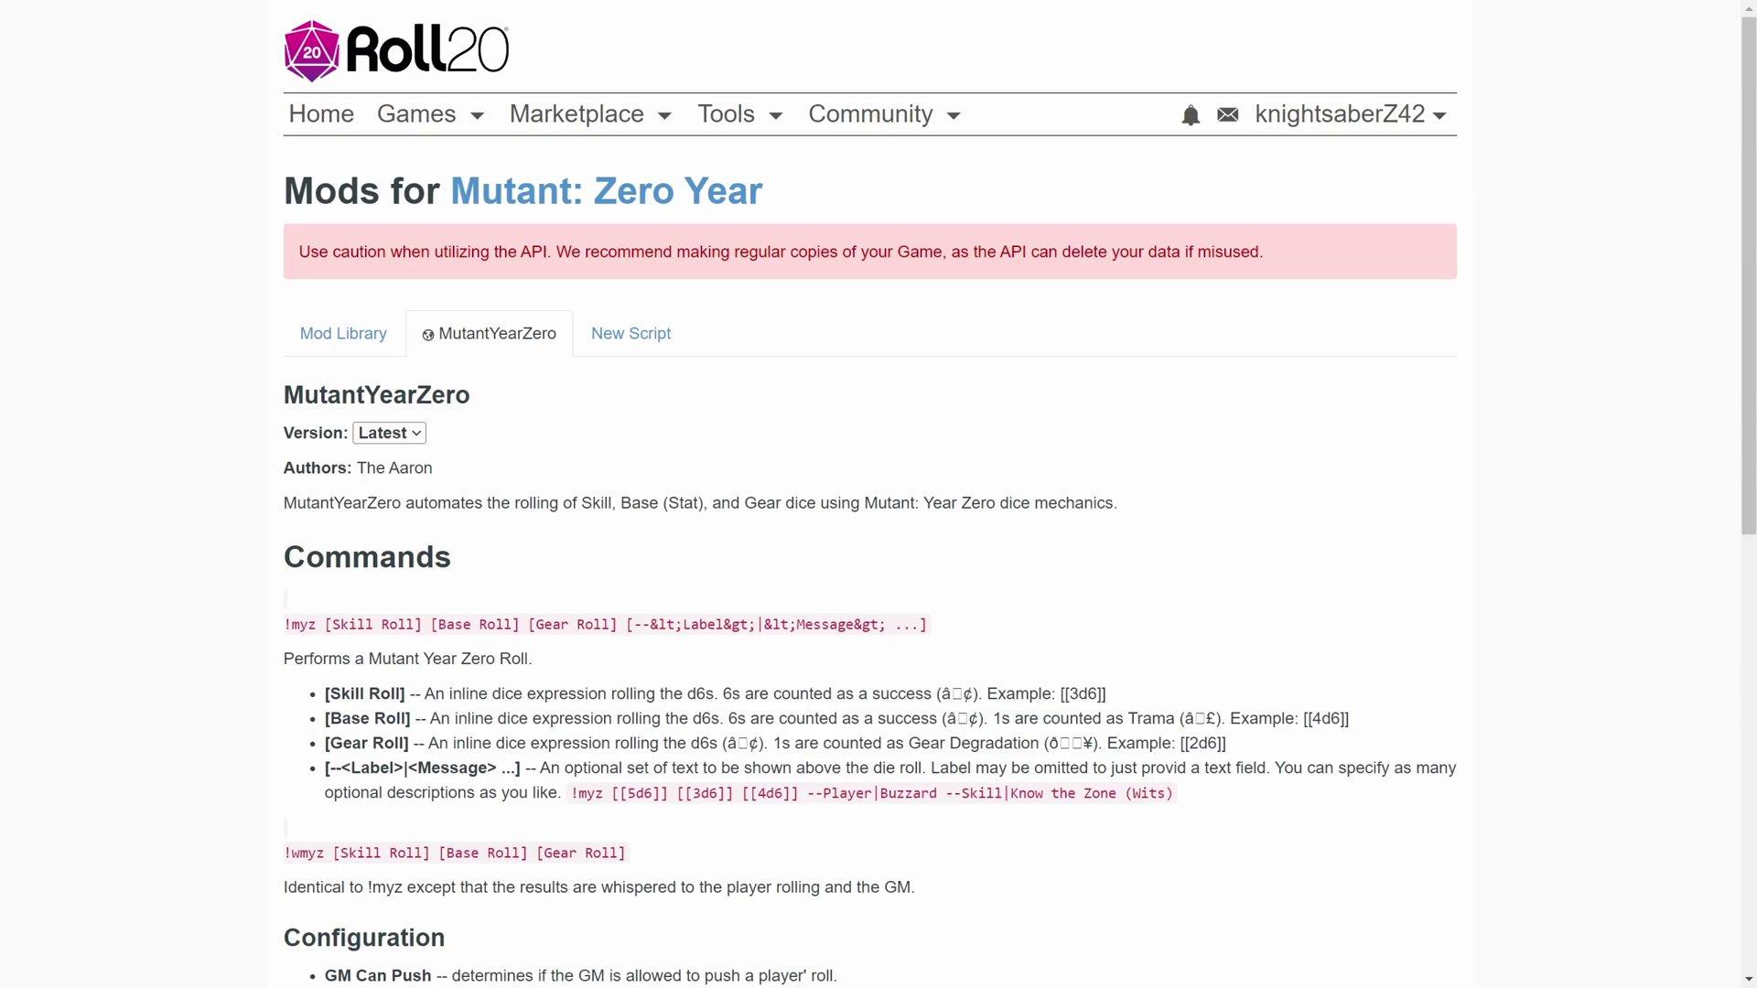
Switch to the game's tabletop and open the character sheet of the journal entry listed above the Characters folder
key(ctrl+Tab)
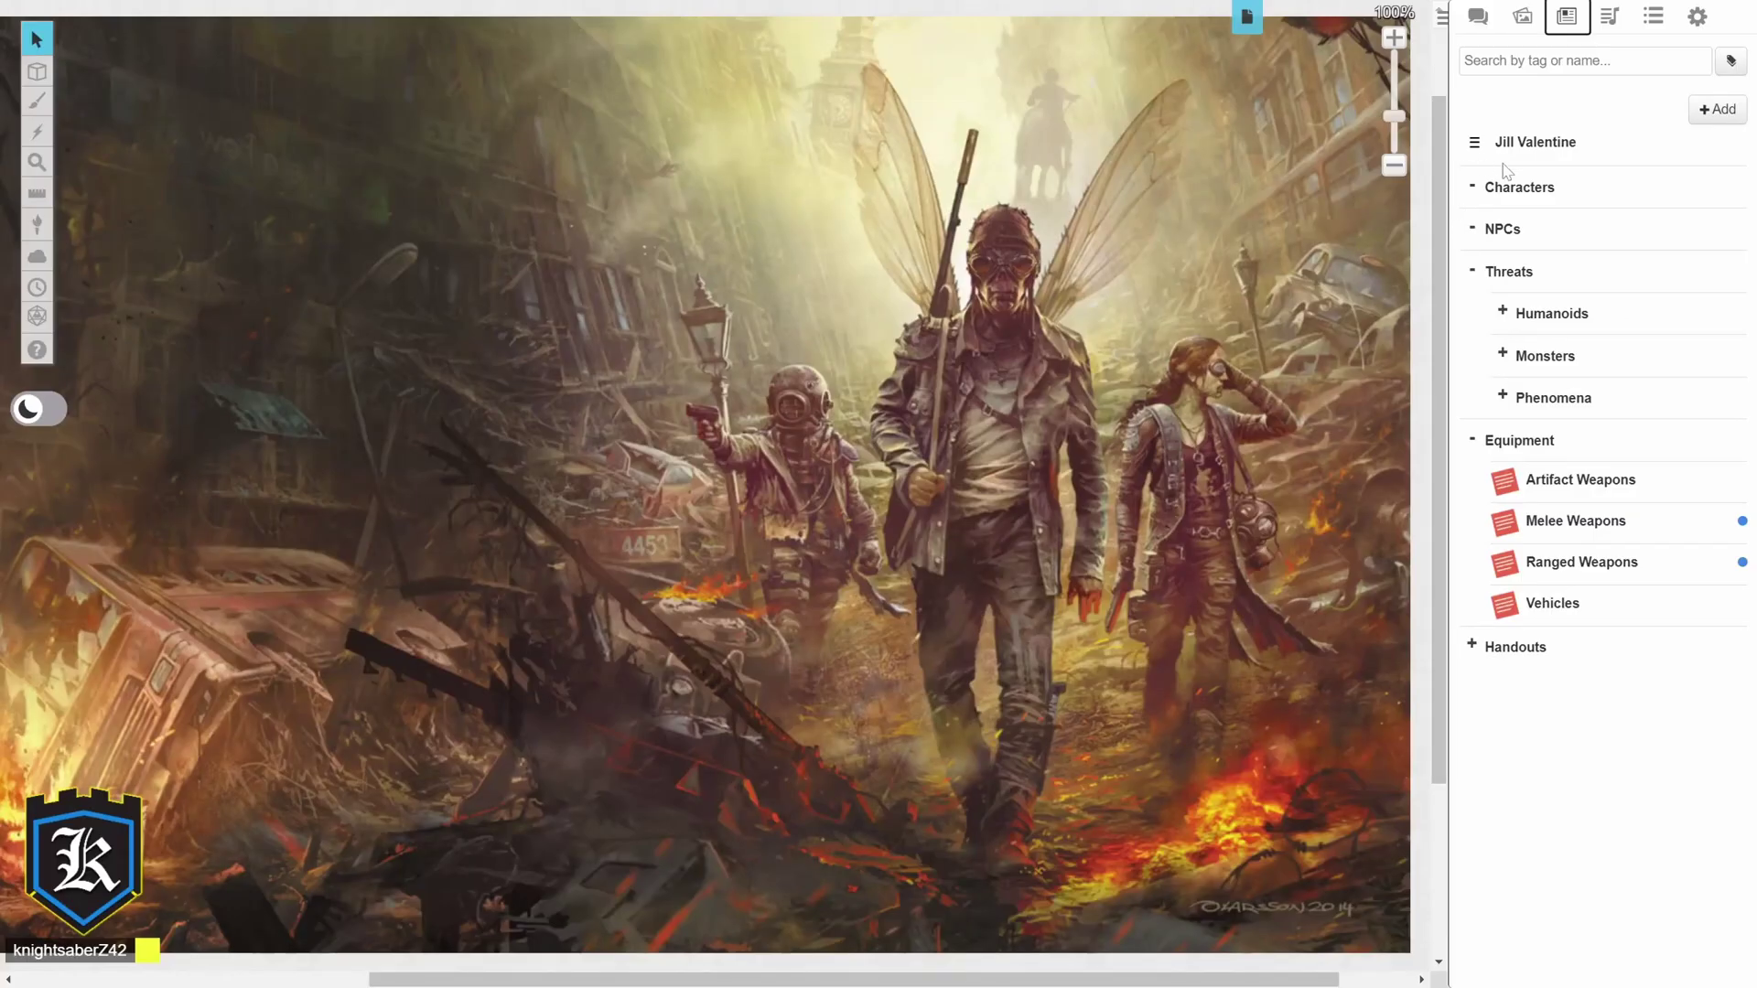
click(1572, 147)
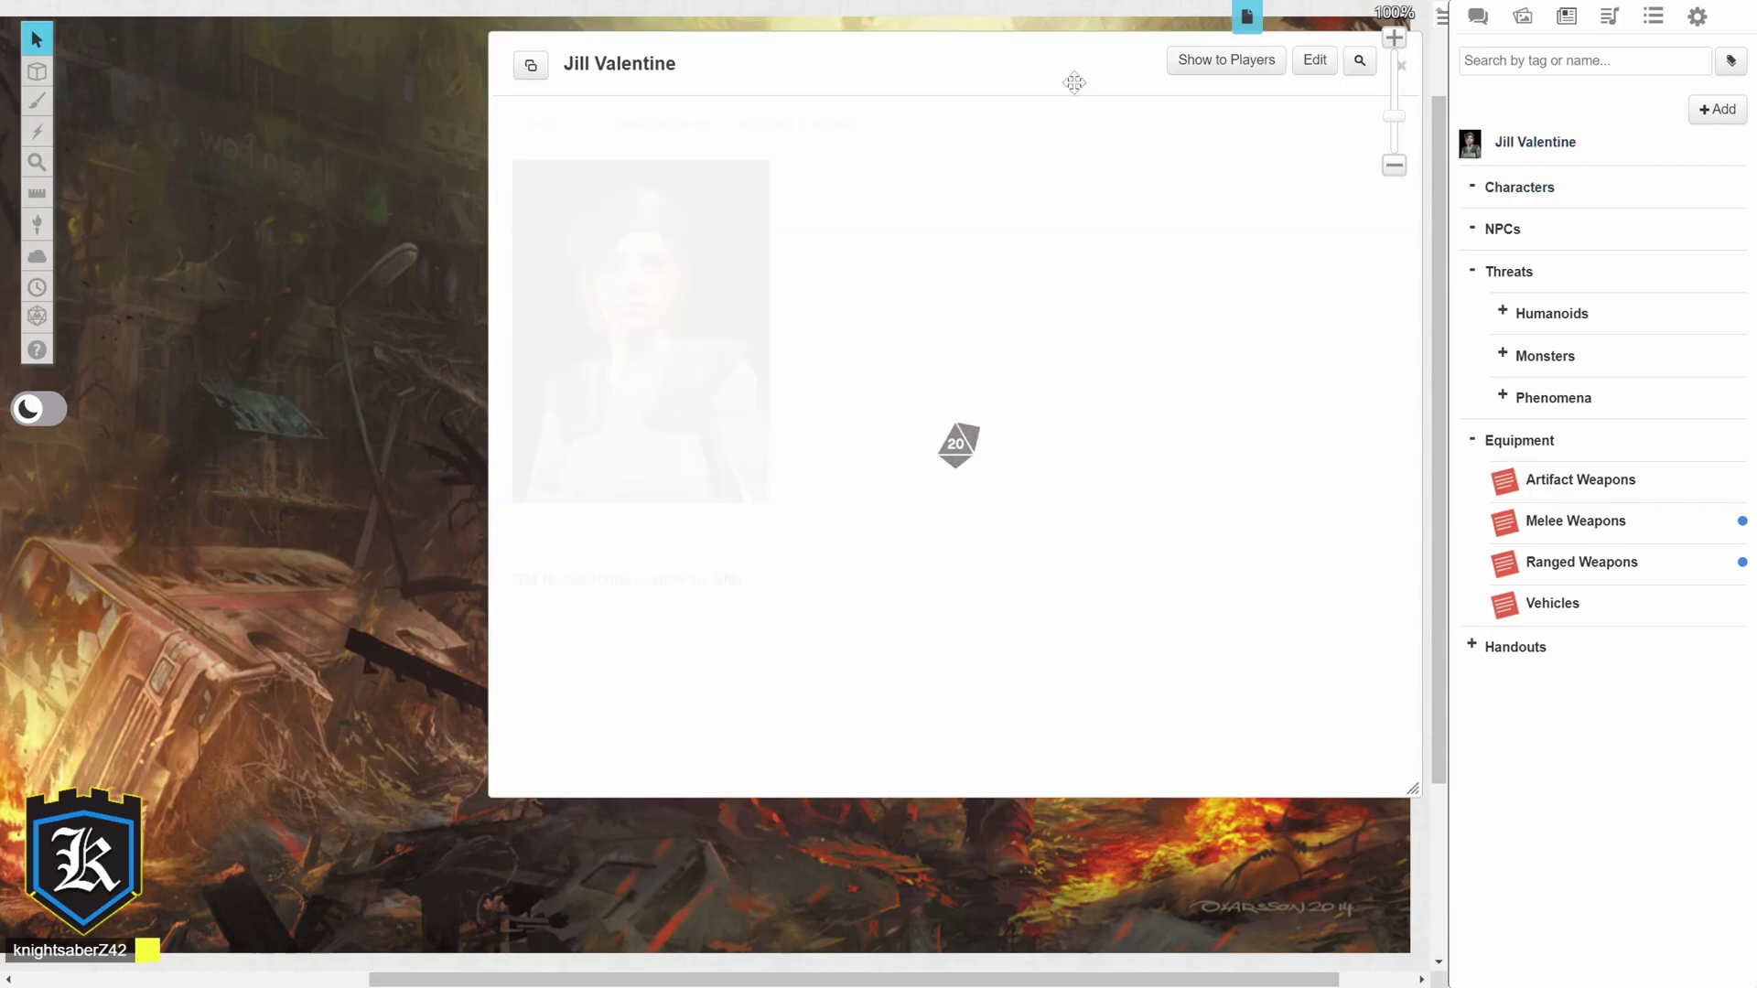
drag(1074, 79, 893, 124)
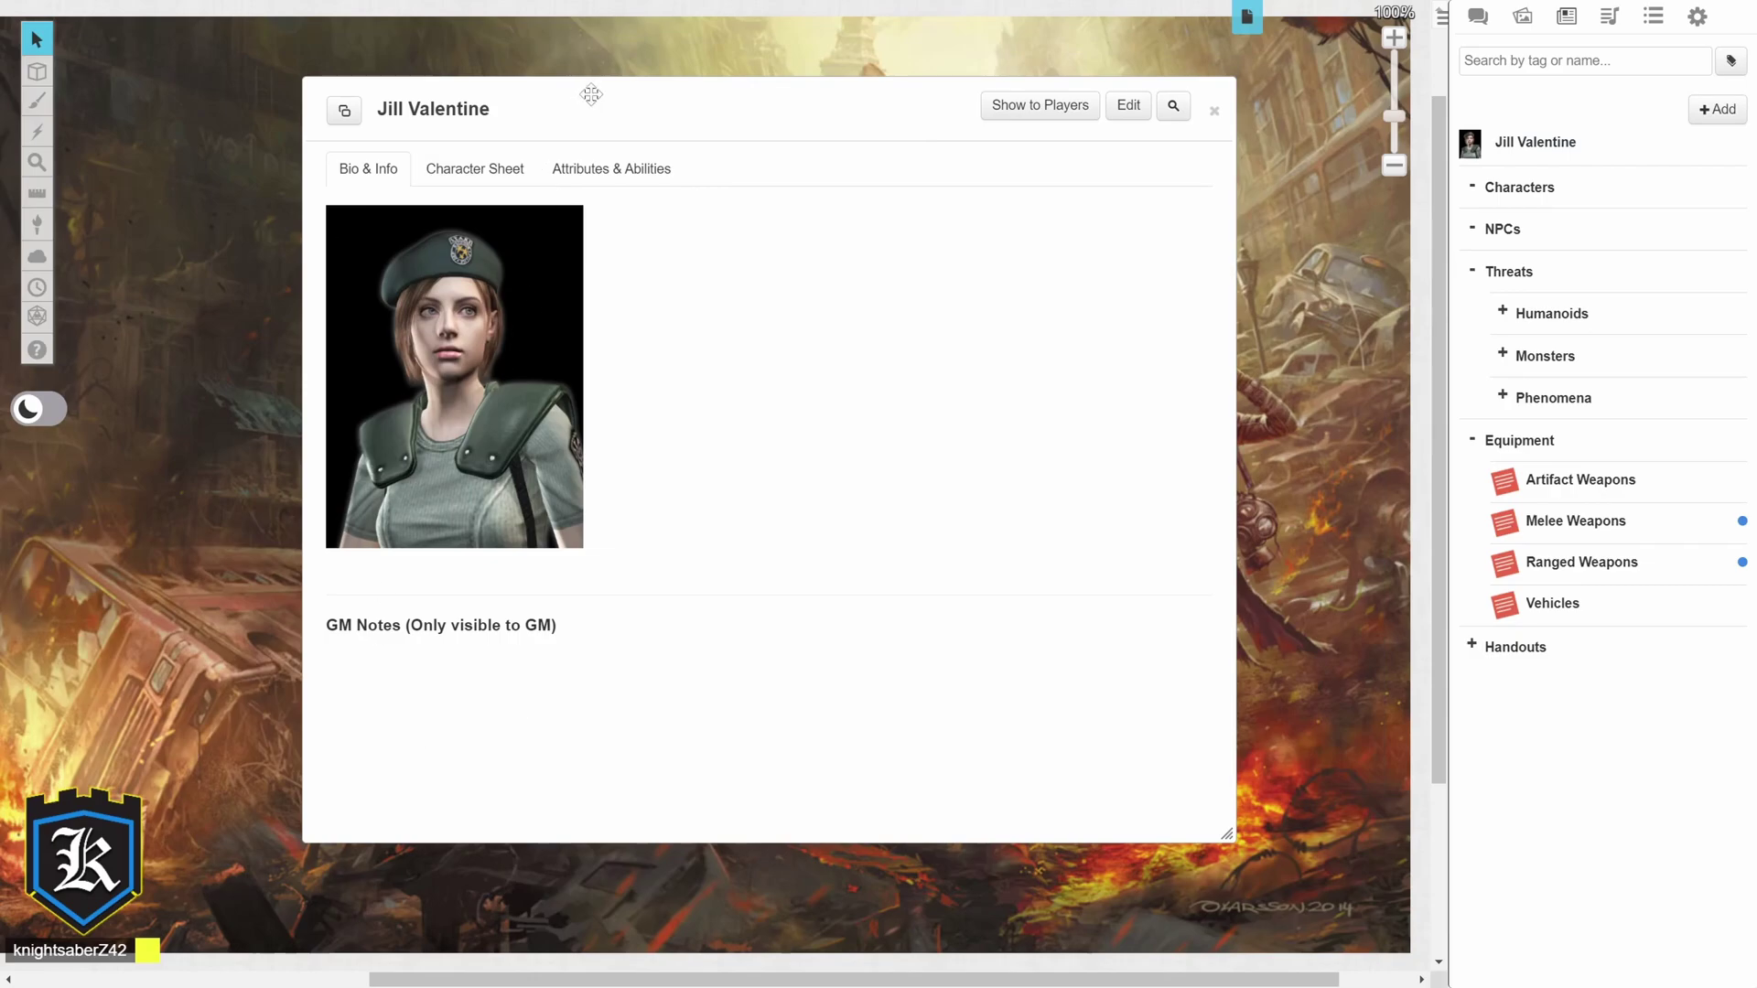
drag(585, 88, 679, 79)
click(569, 163)
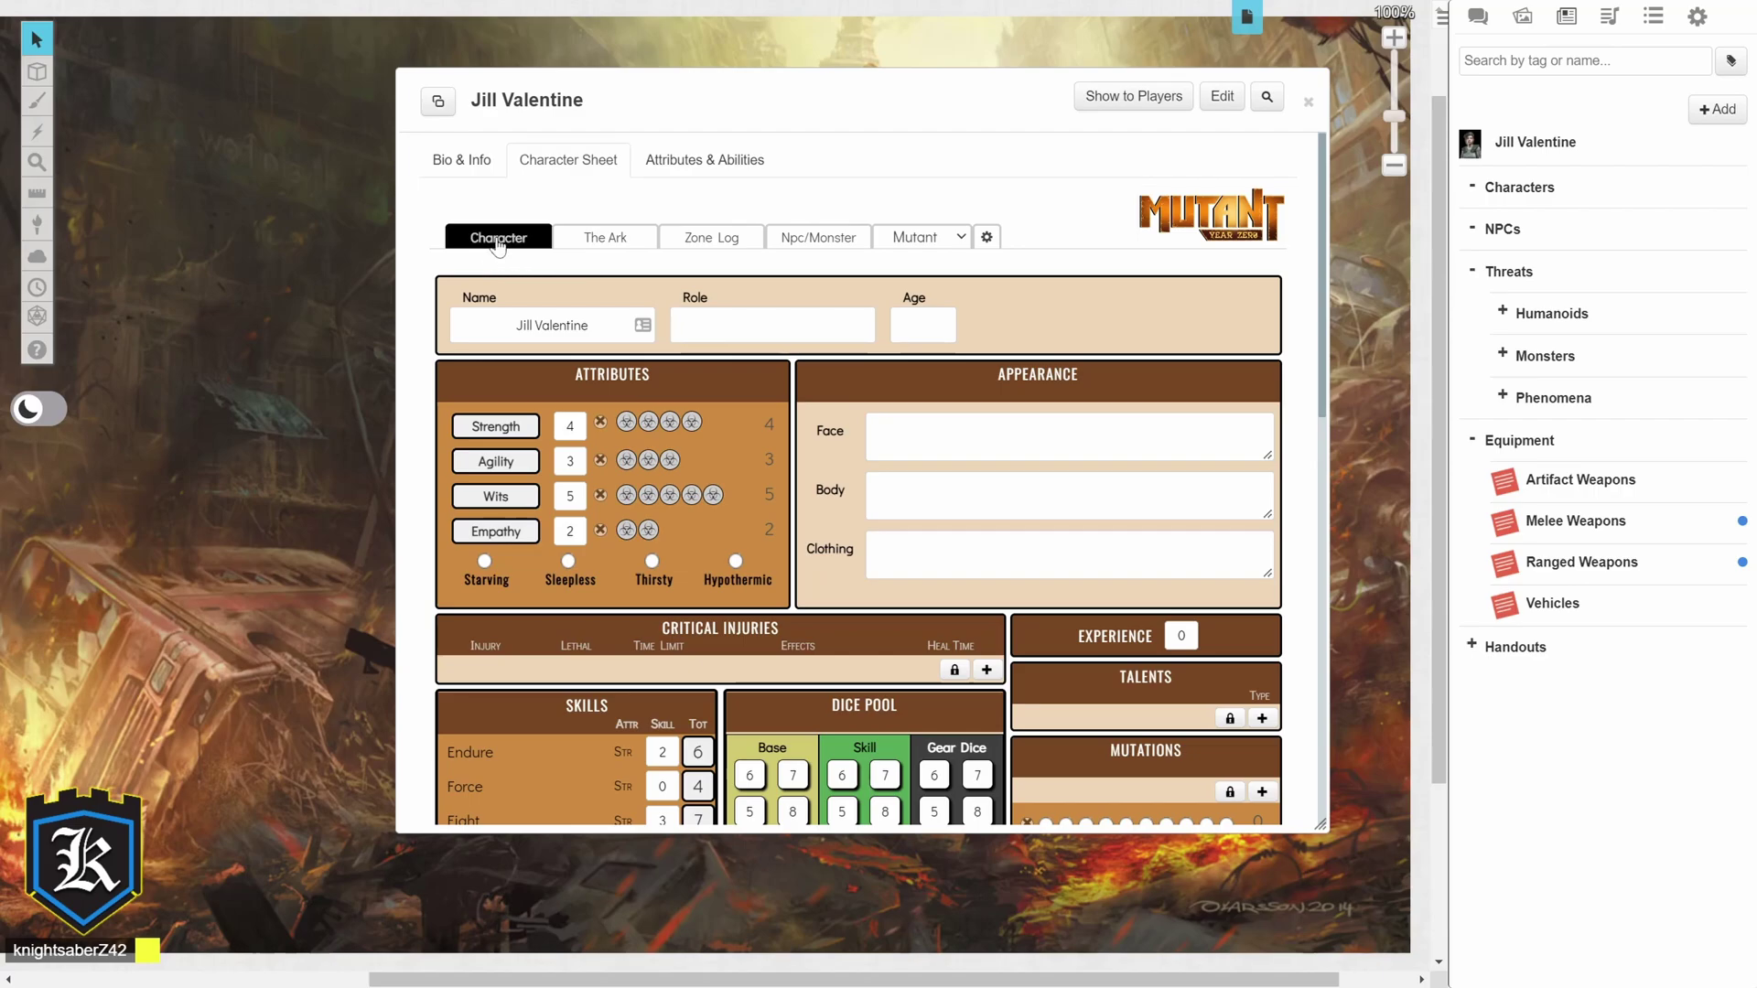
View the sheet's The Ark, Zone Log and Npc/Monster pages, and return to the Mutant character page
click(605, 240)
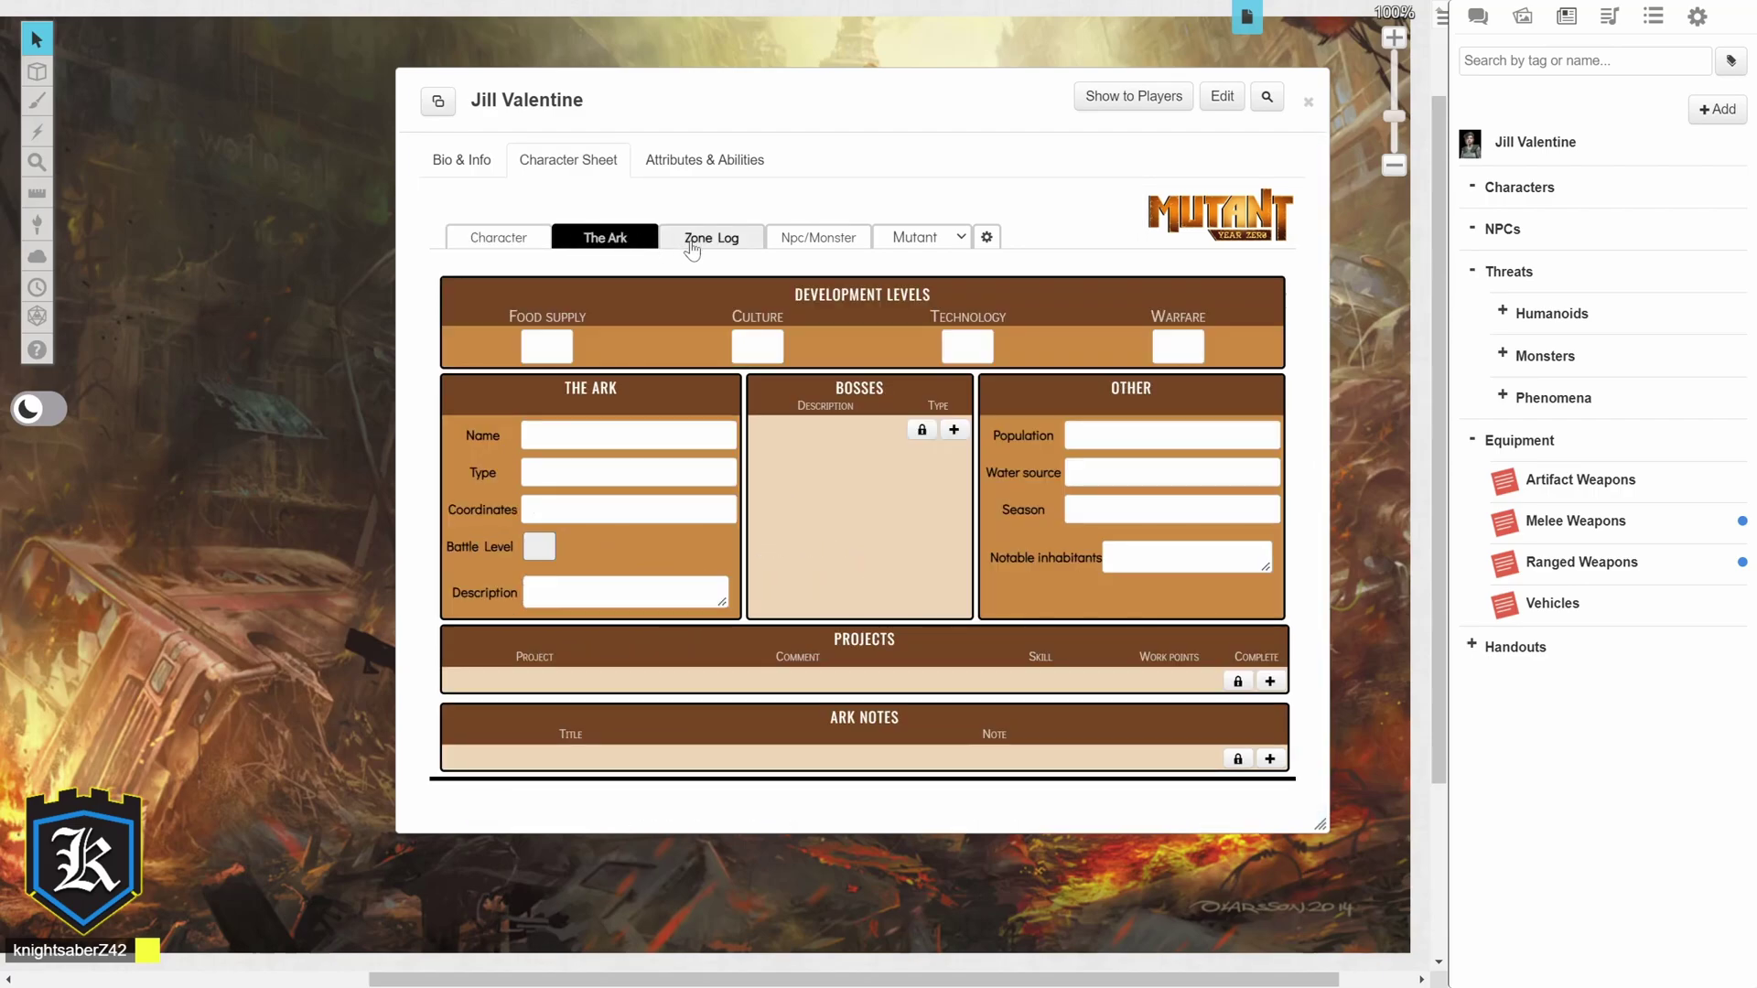
click(743, 242)
click(808, 242)
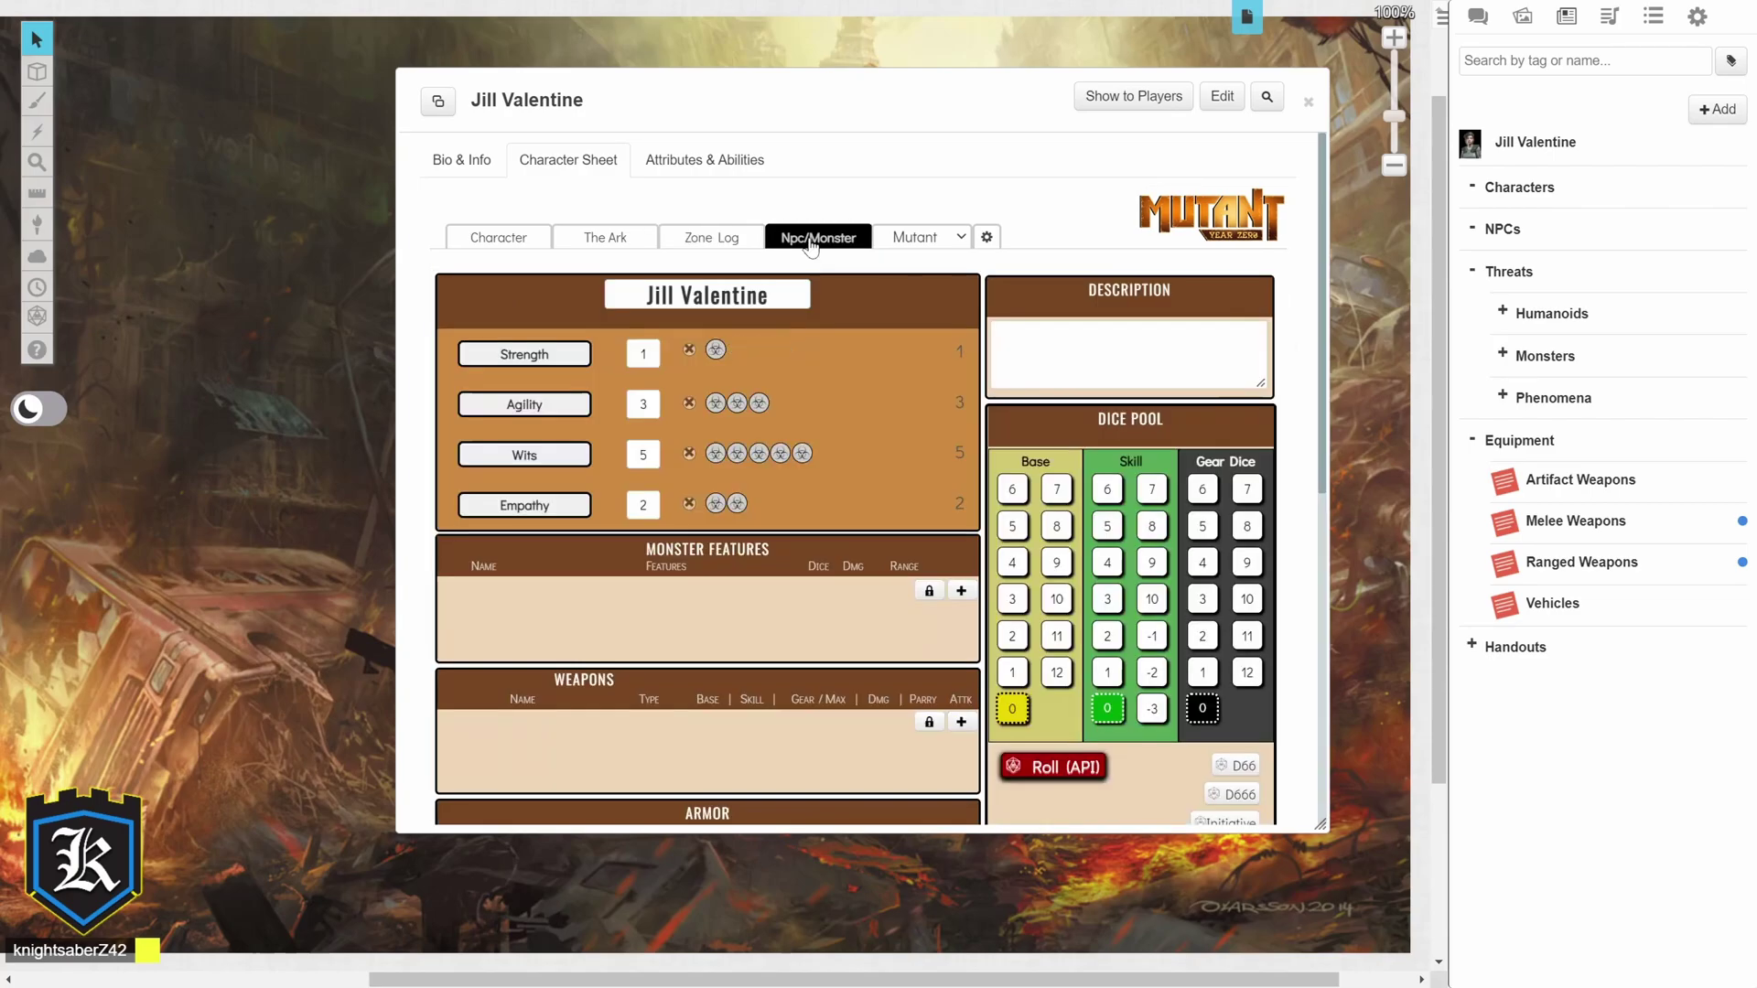
click(915, 245)
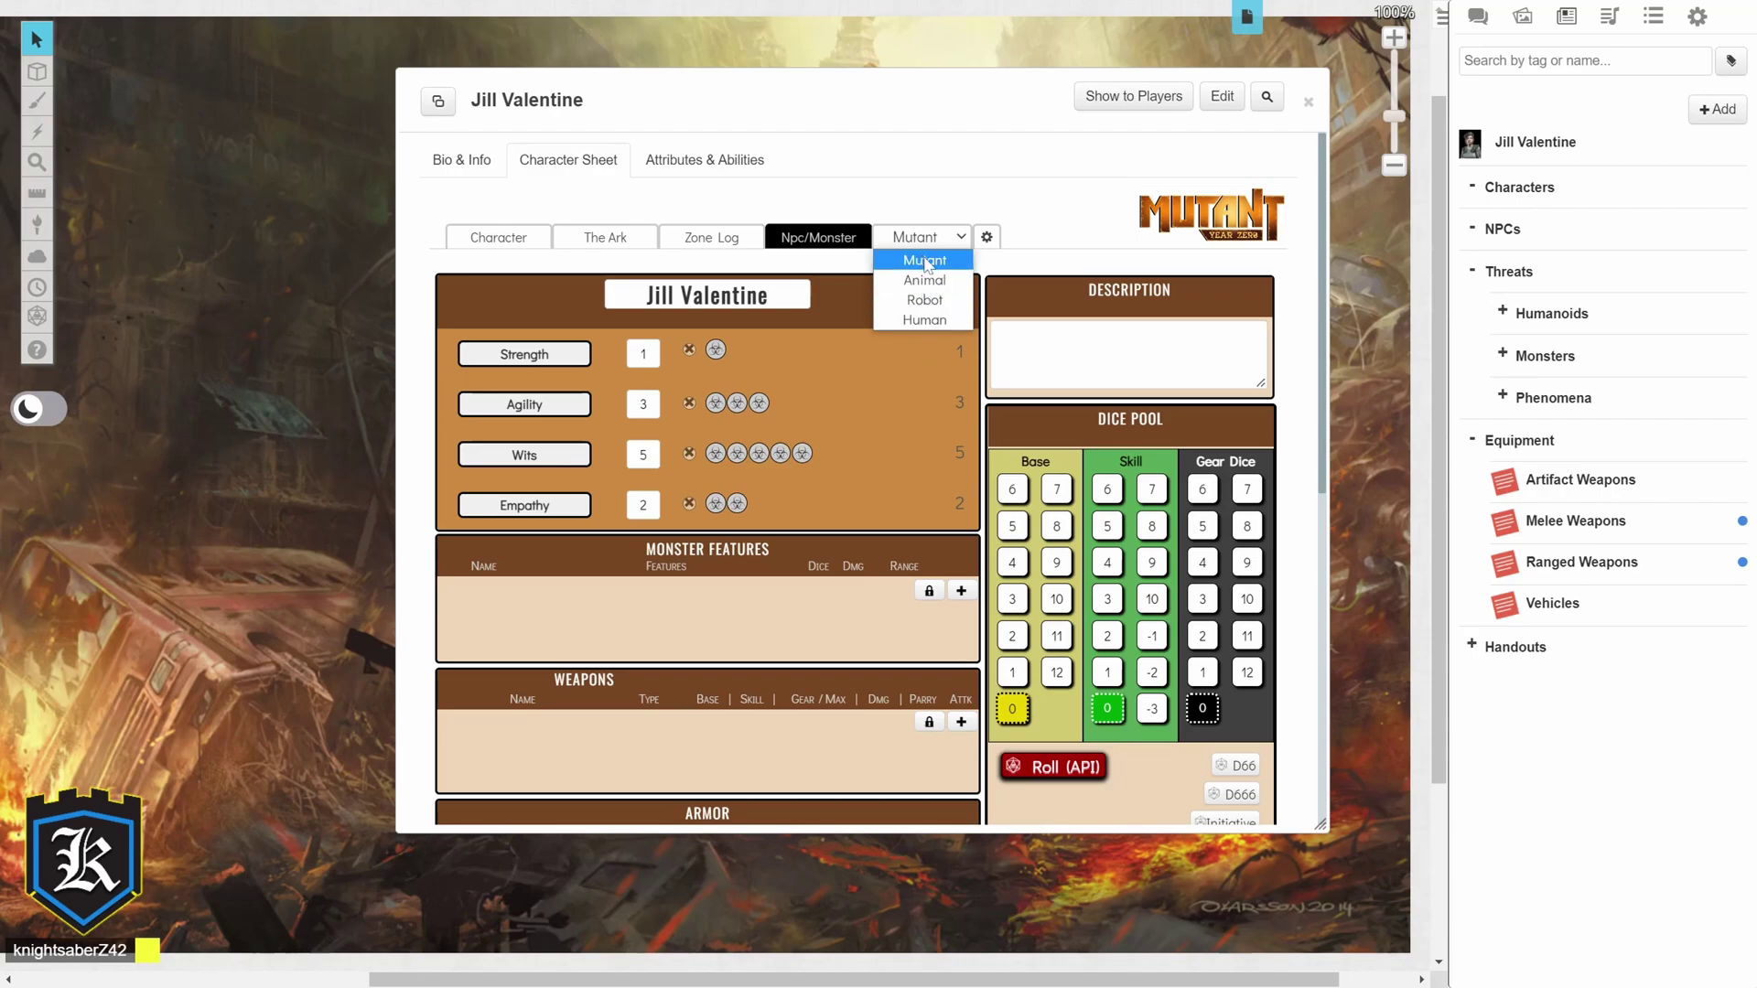
click(926, 263)
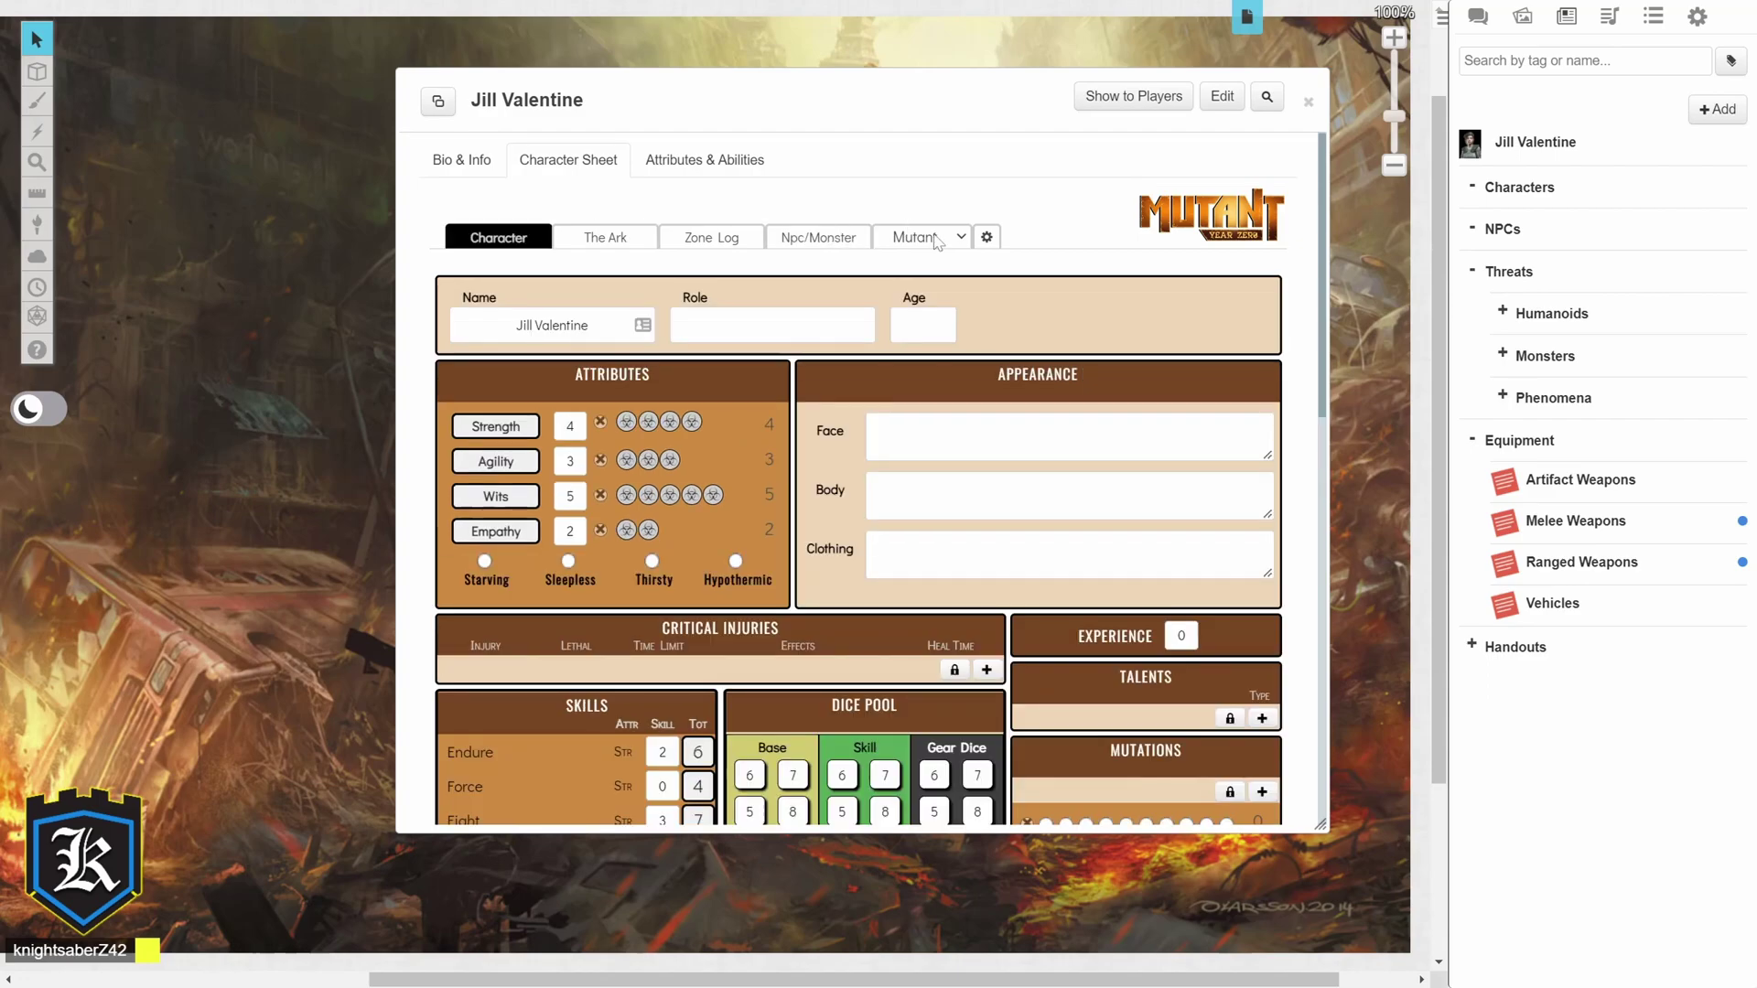
Preview the Animal, Robot and Human versions of the character sheet, and set the type back to Mutant
click(937, 240)
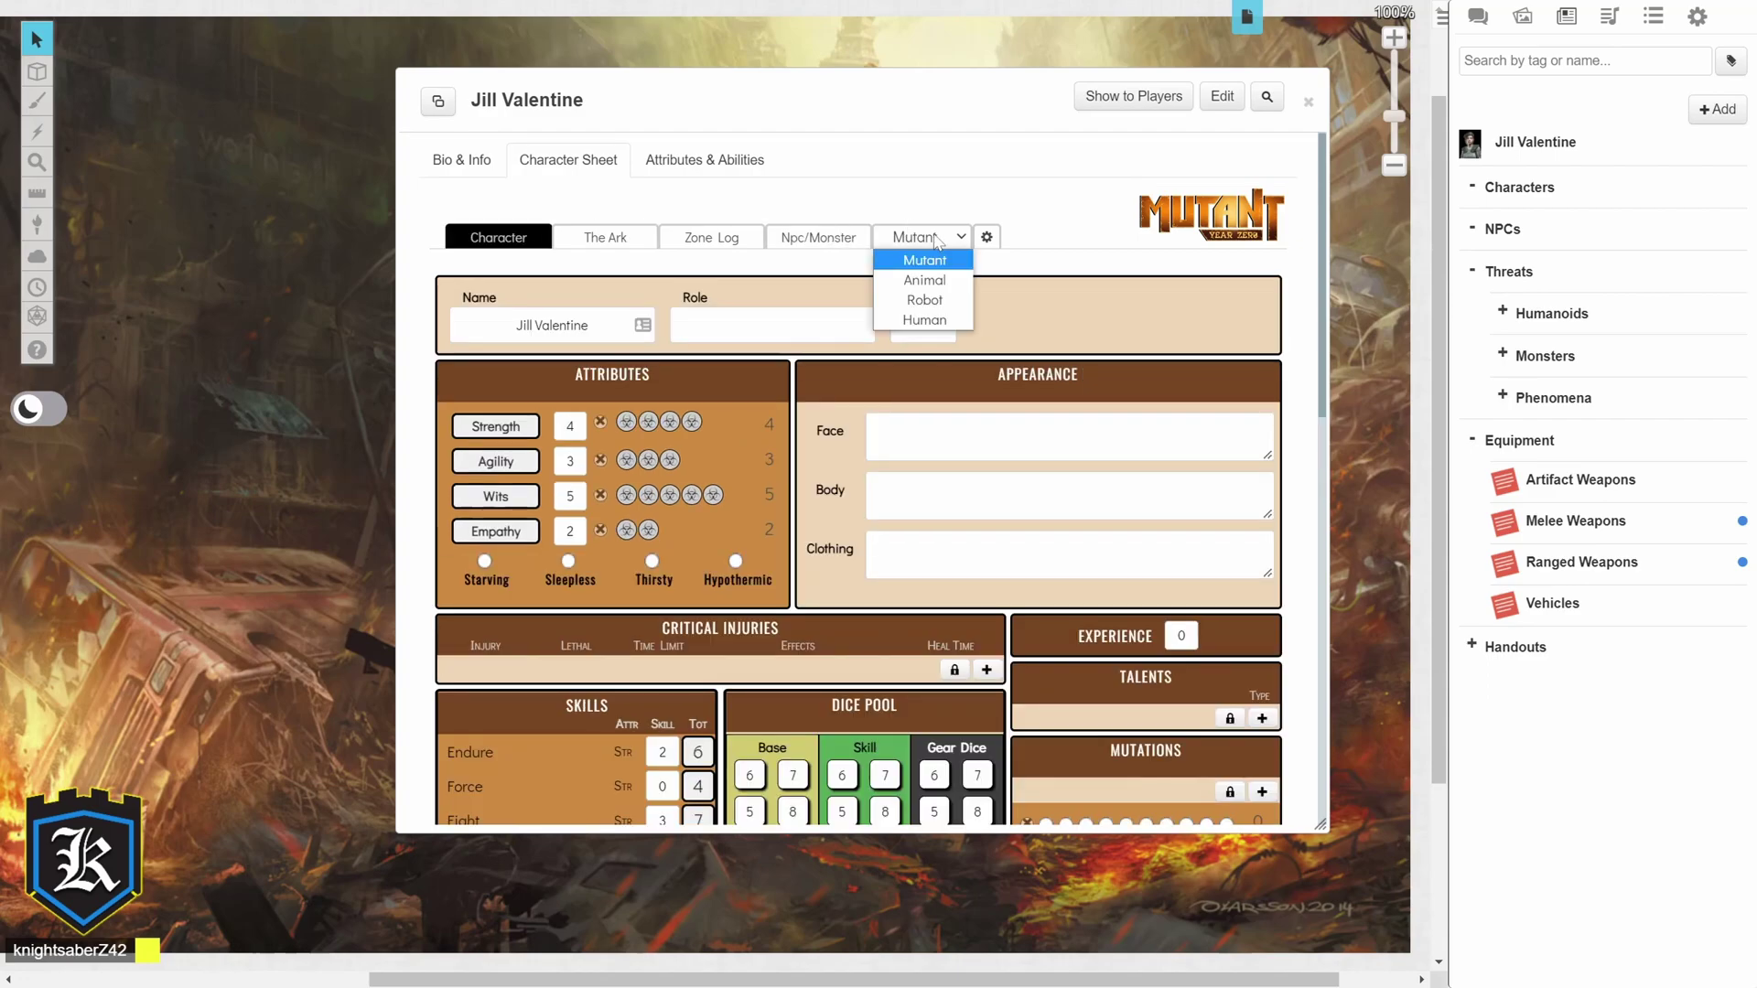
click(924, 280)
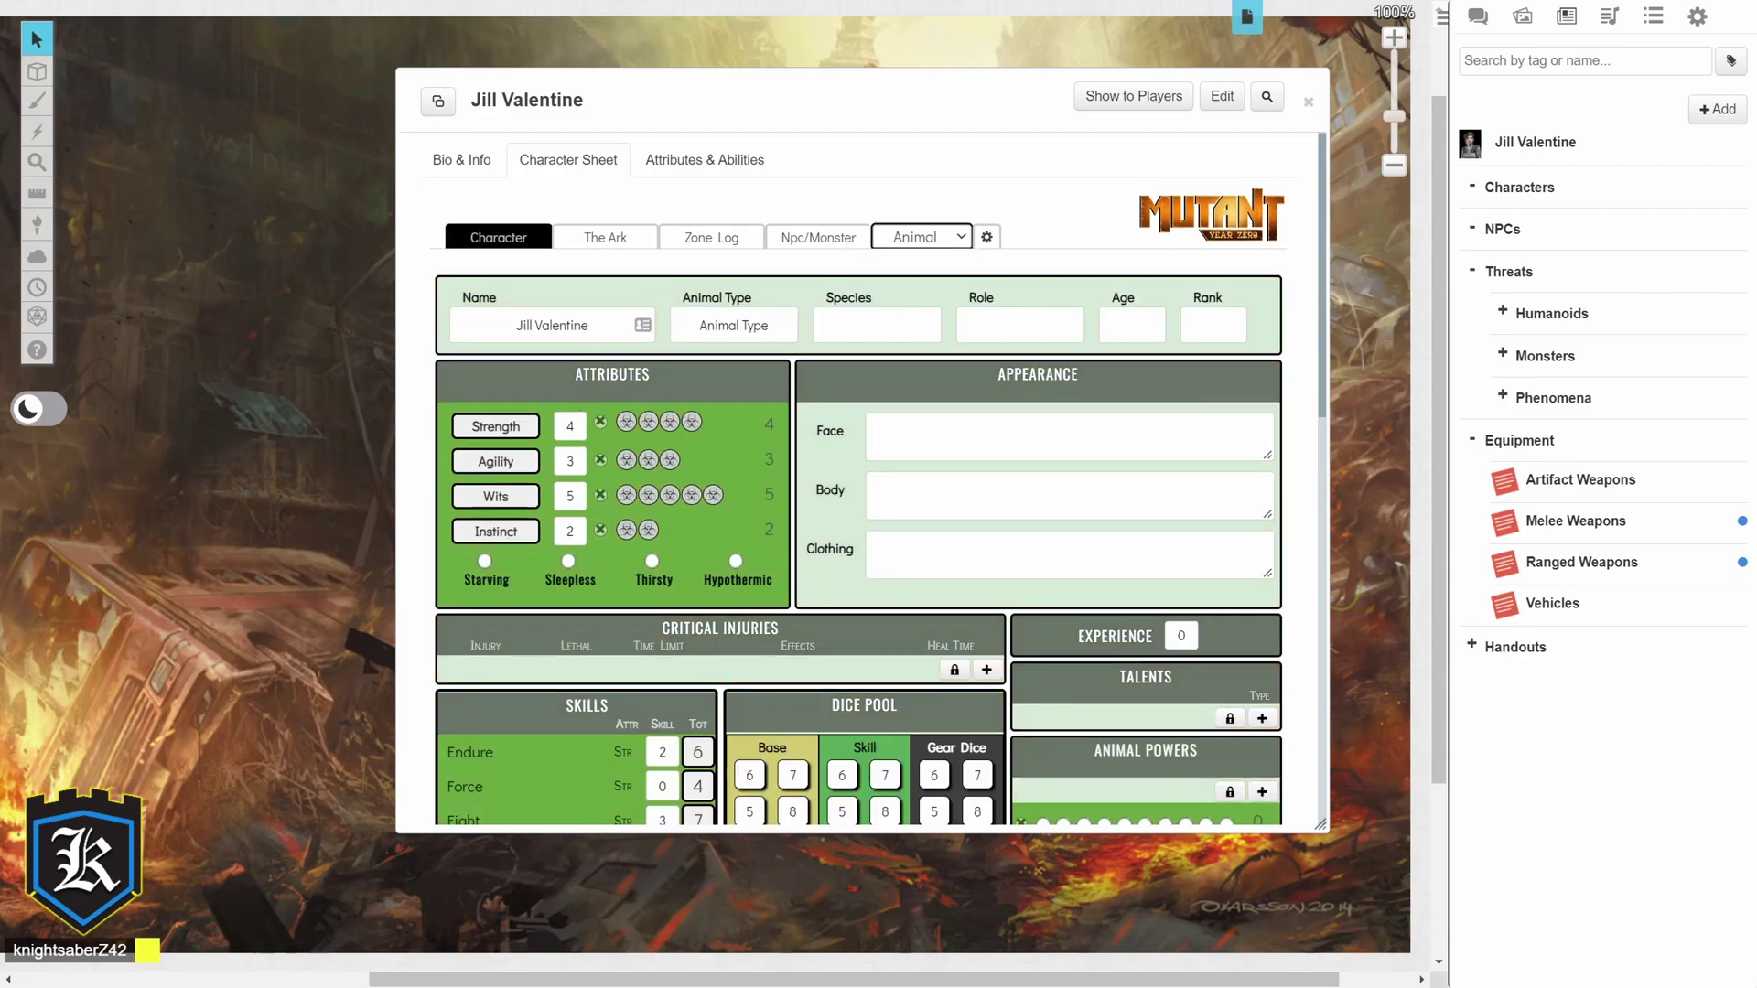
click(926, 235)
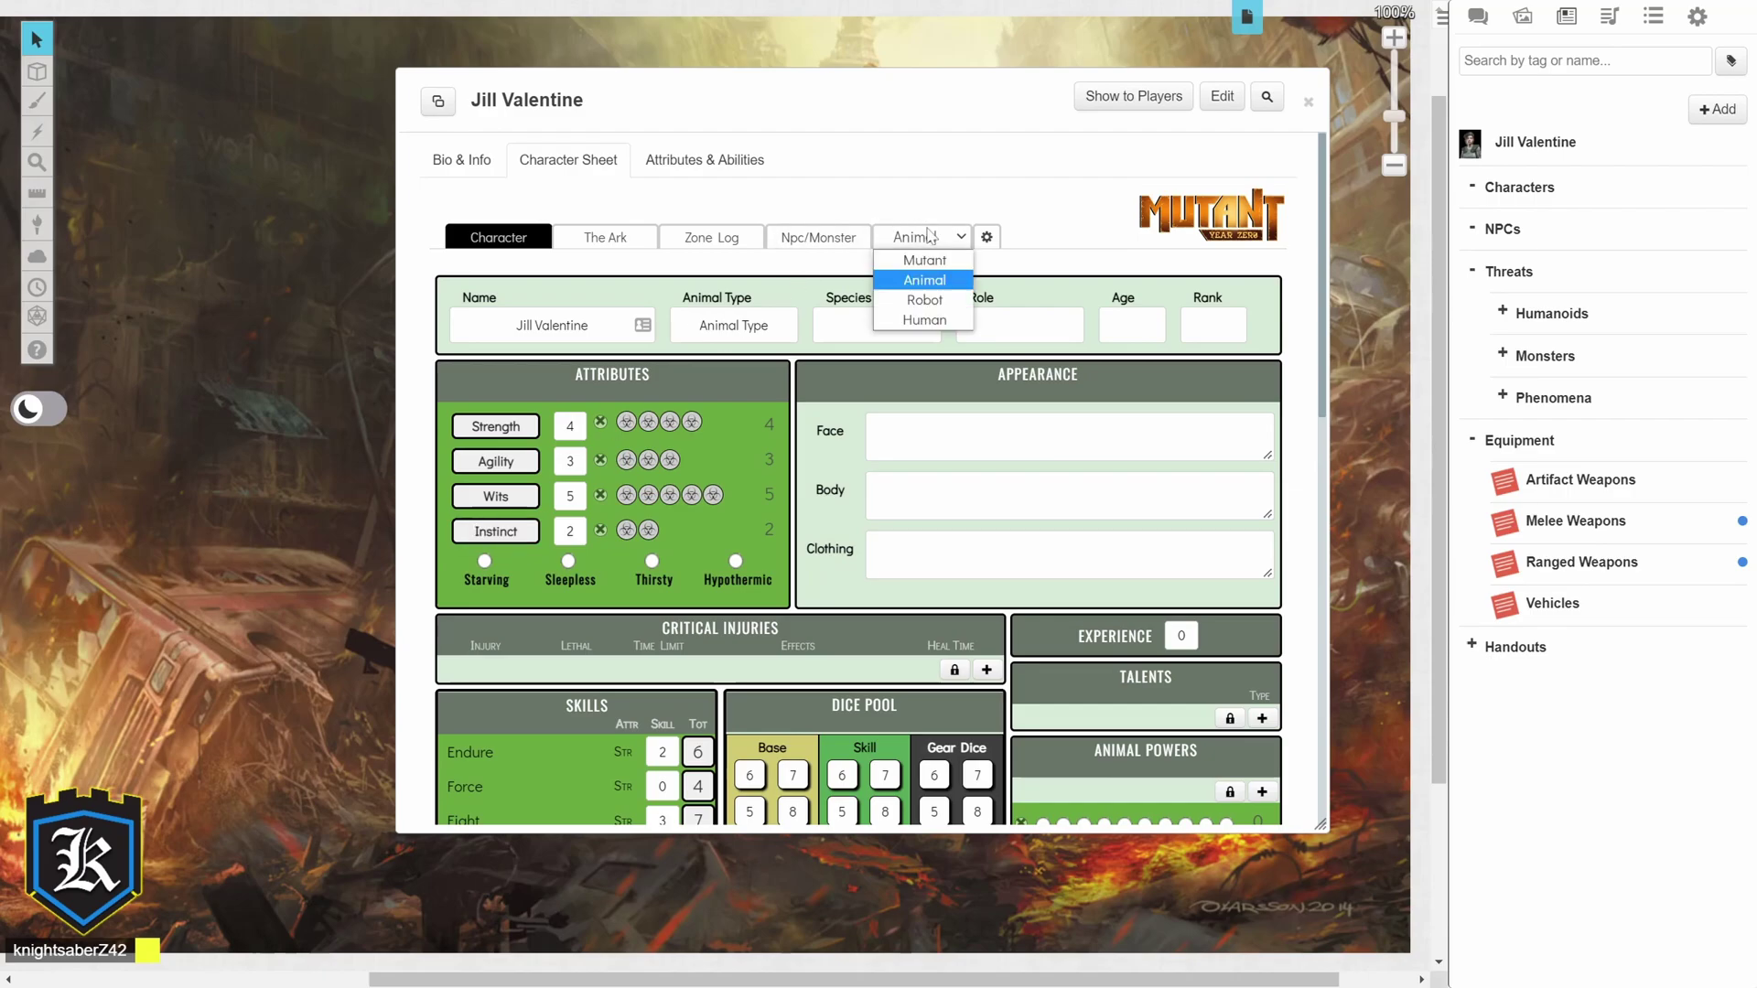
click(926, 299)
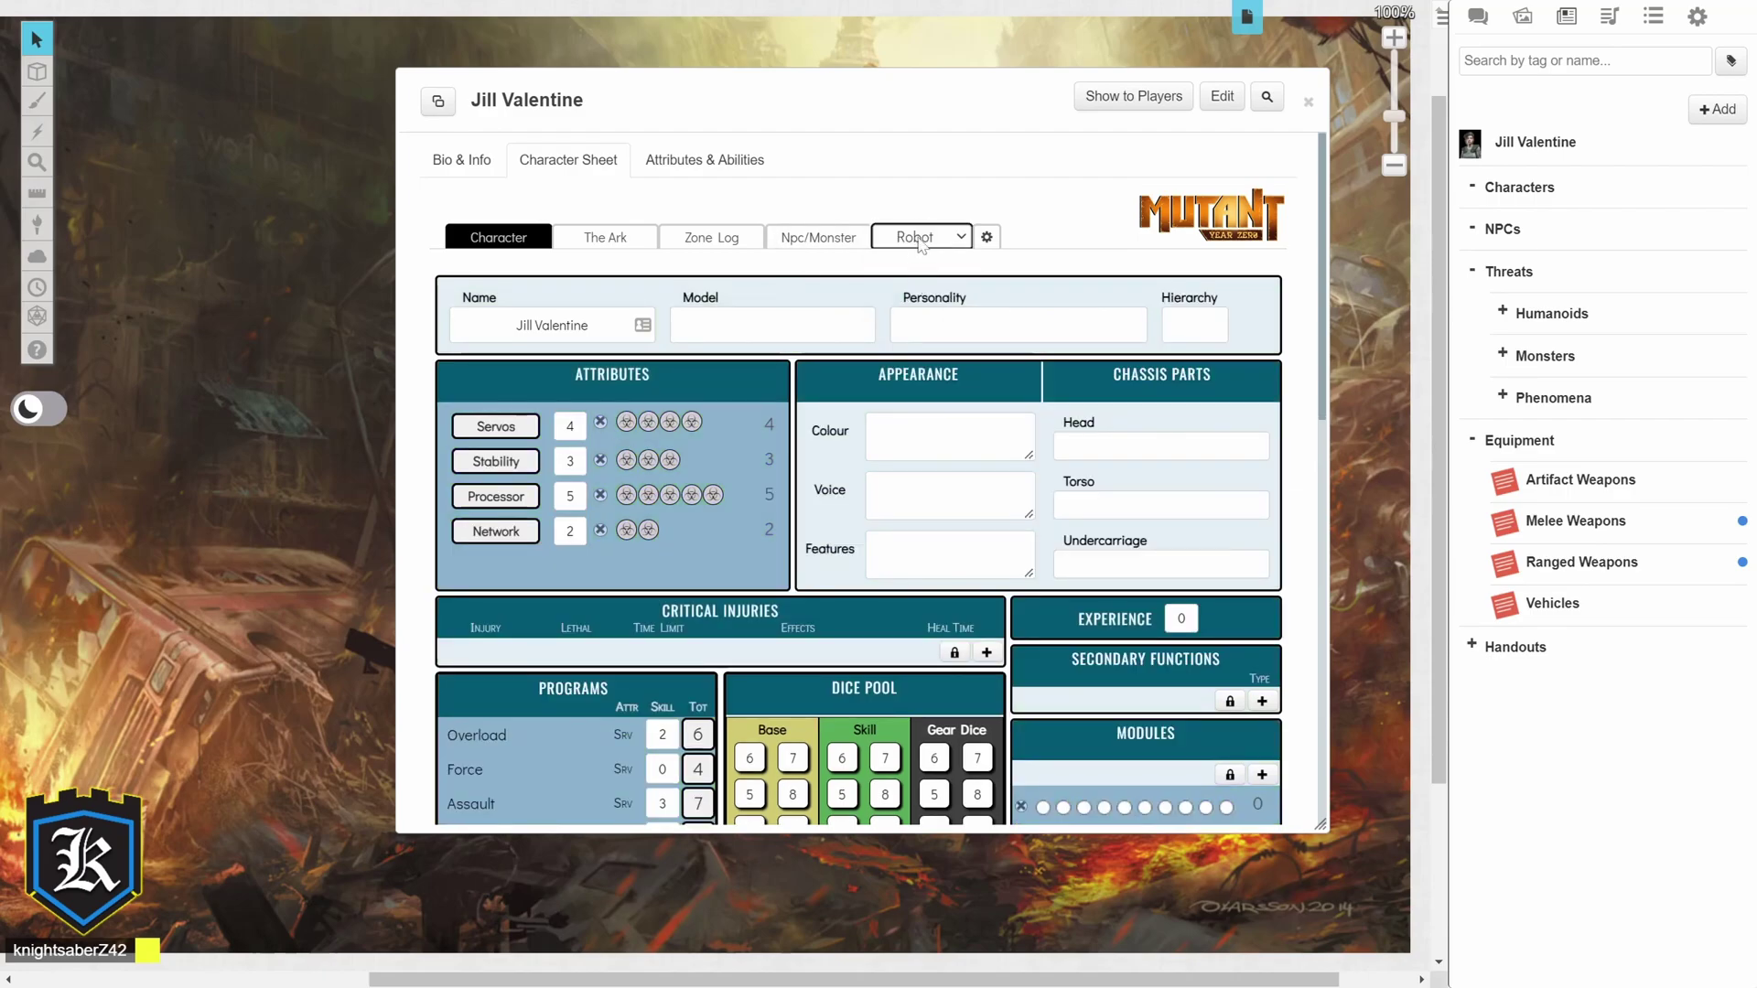
click(923, 240)
click(926, 315)
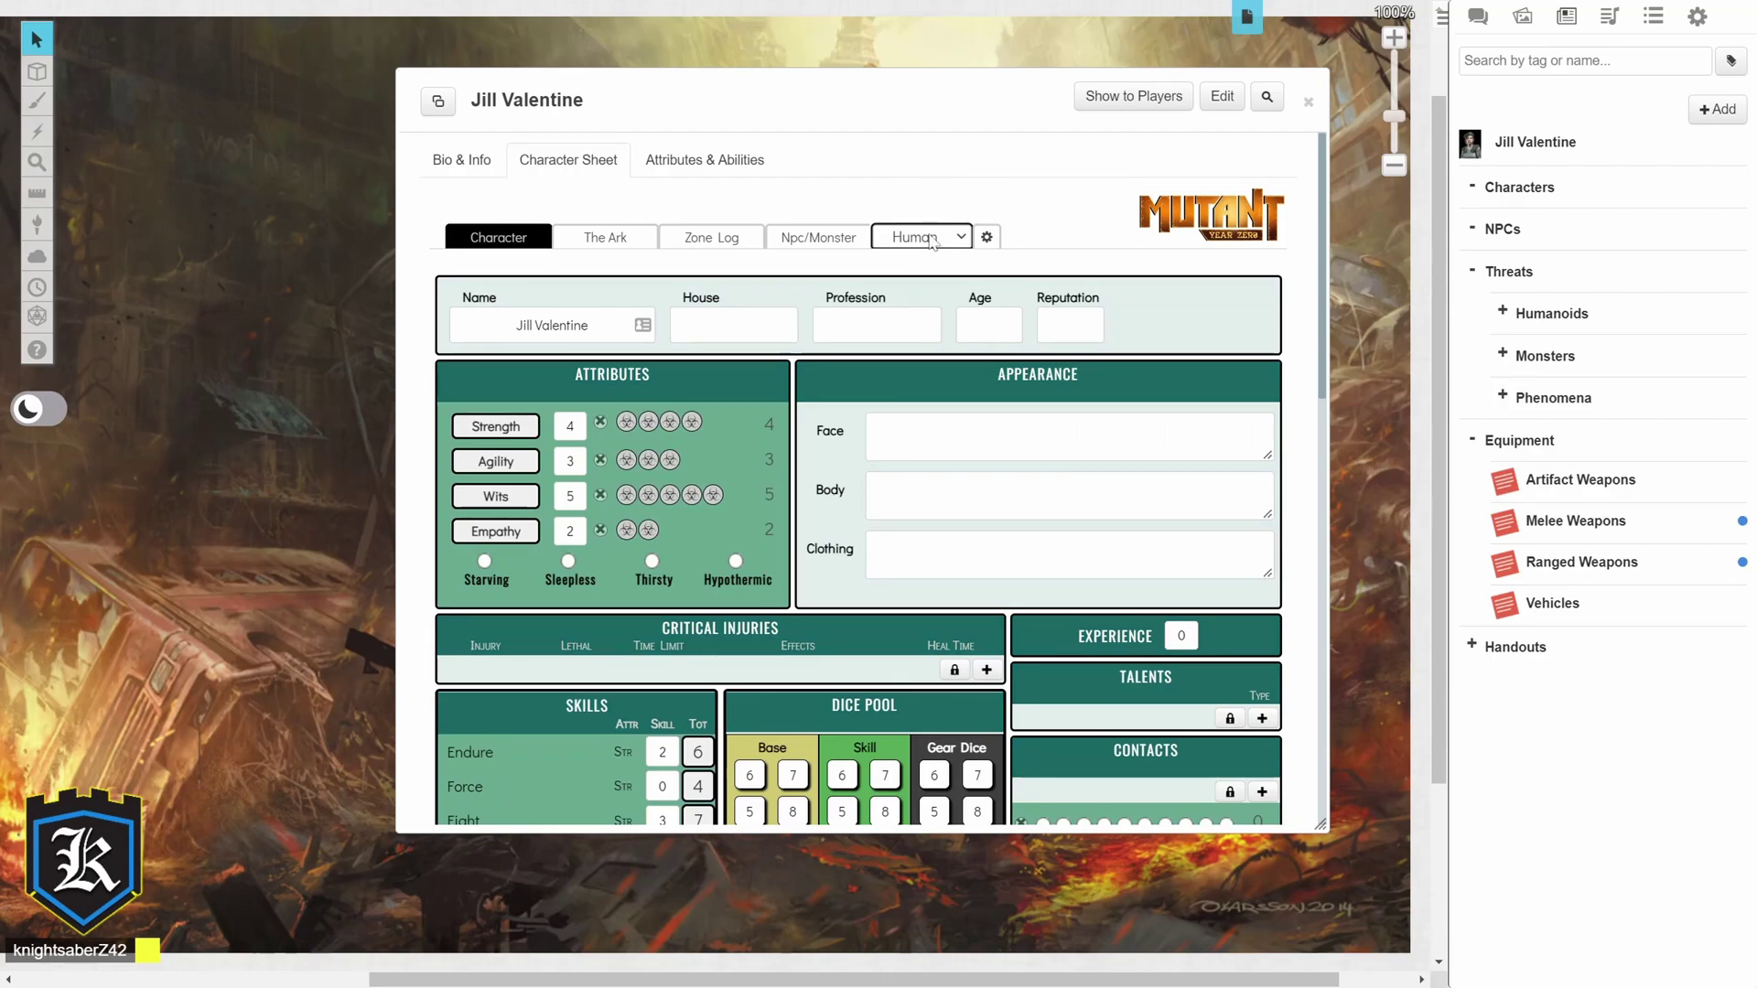
click(932, 240)
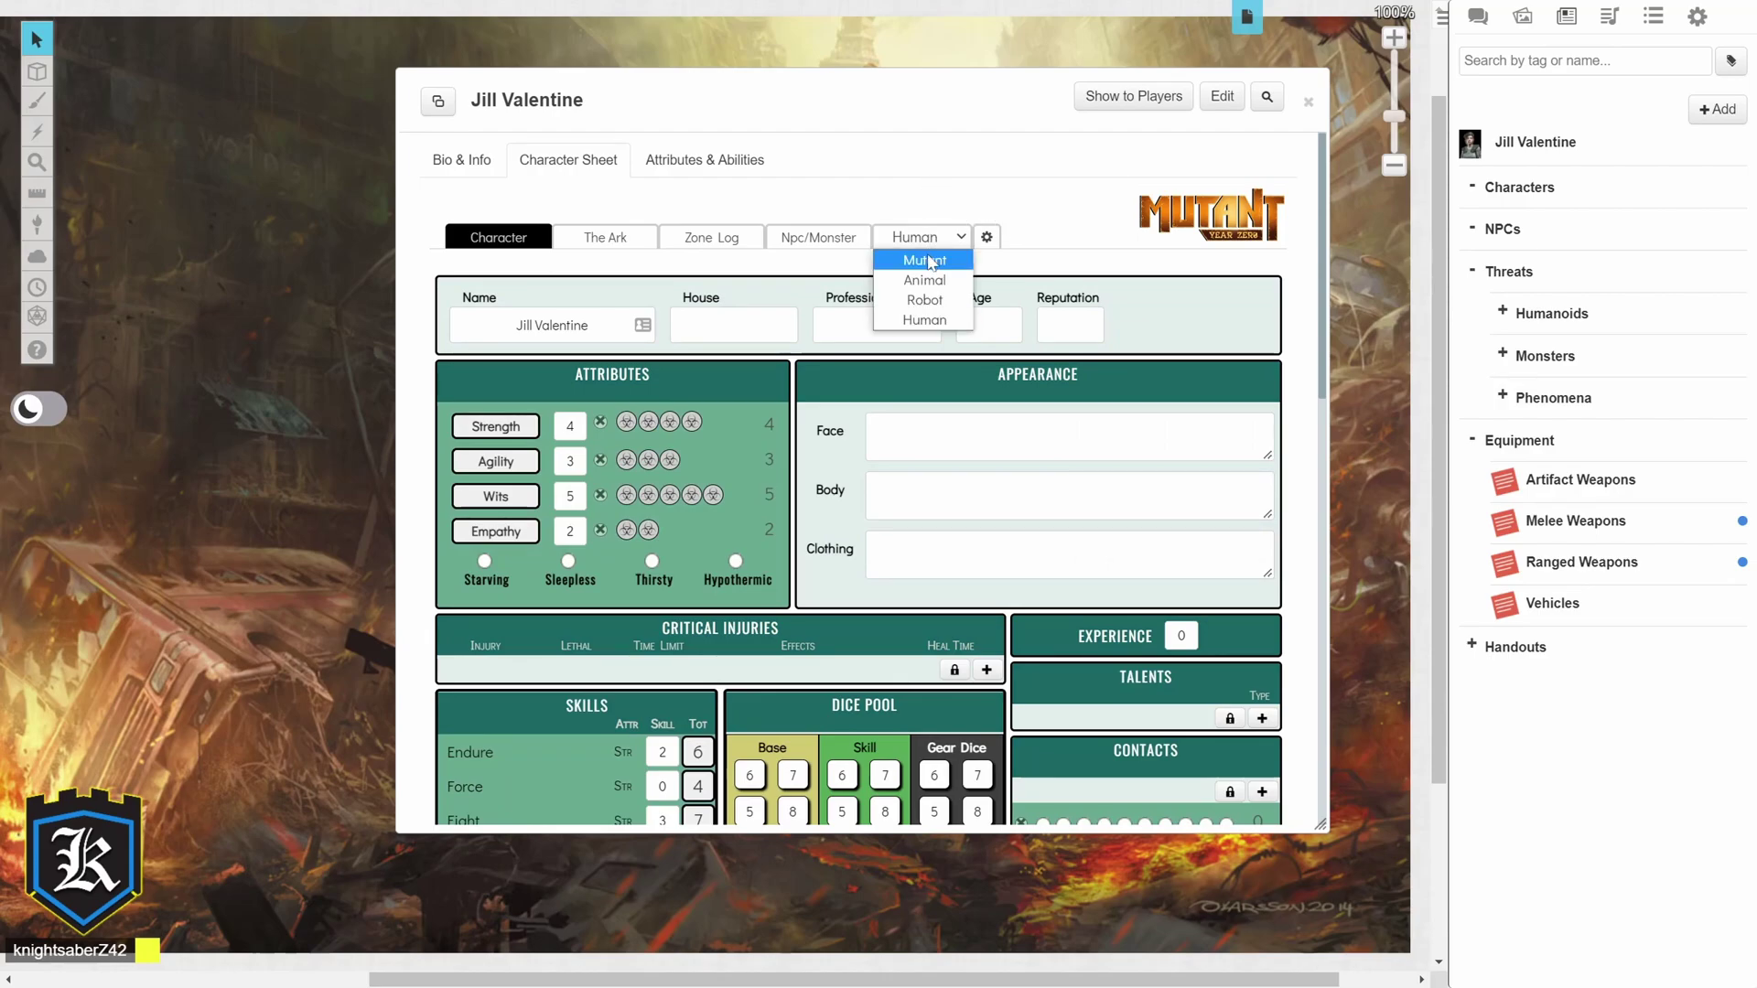
click(932, 258)
Cycle the character type once more through Animal, Robot and Human, ending on Mutant
click(931, 249)
click(930, 274)
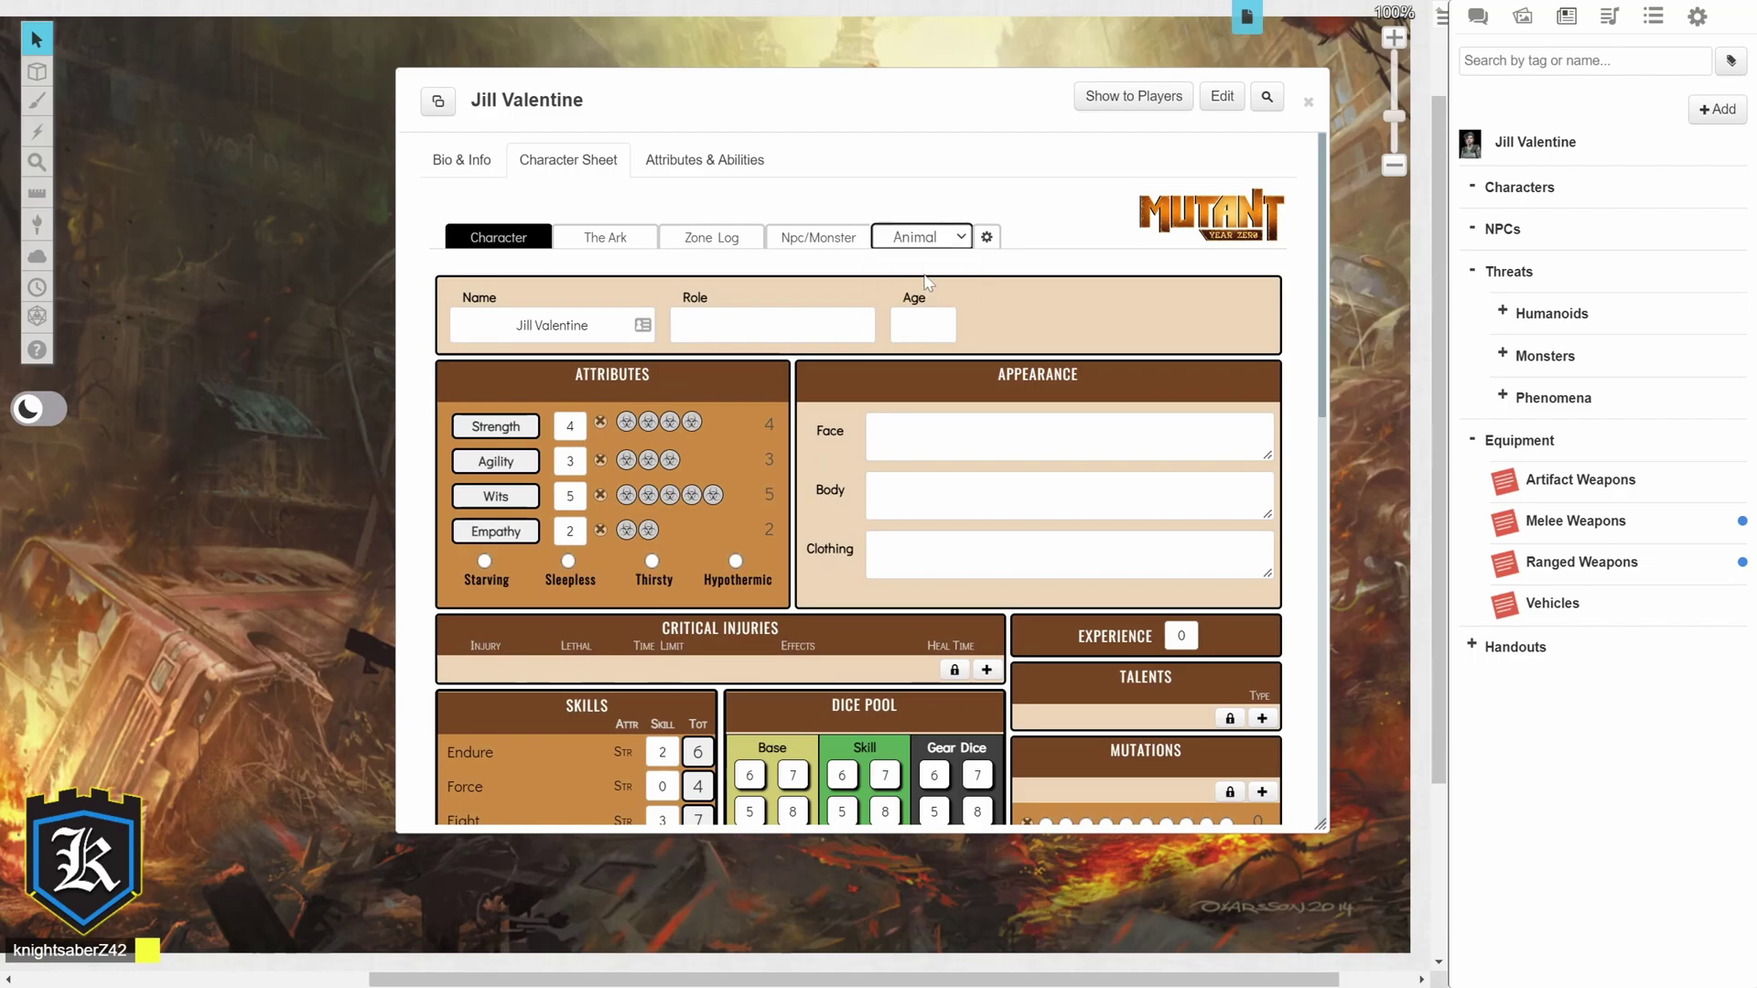
click(955, 249)
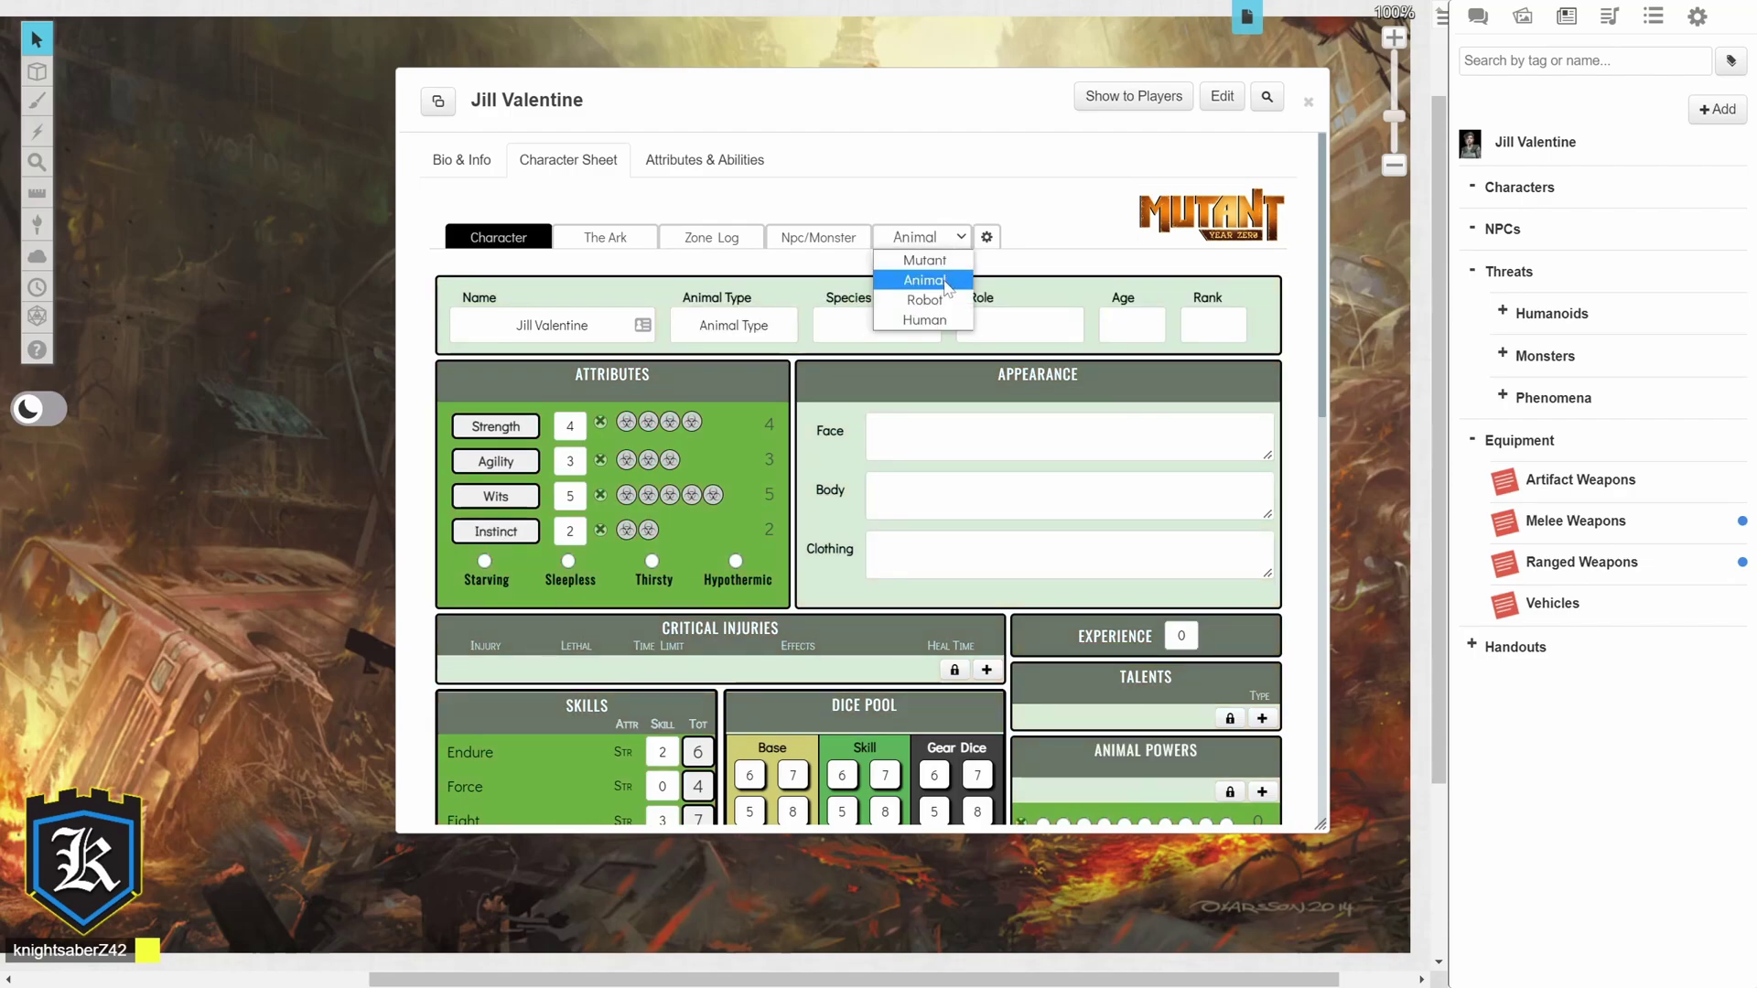
click(948, 291)
click(952, 240)
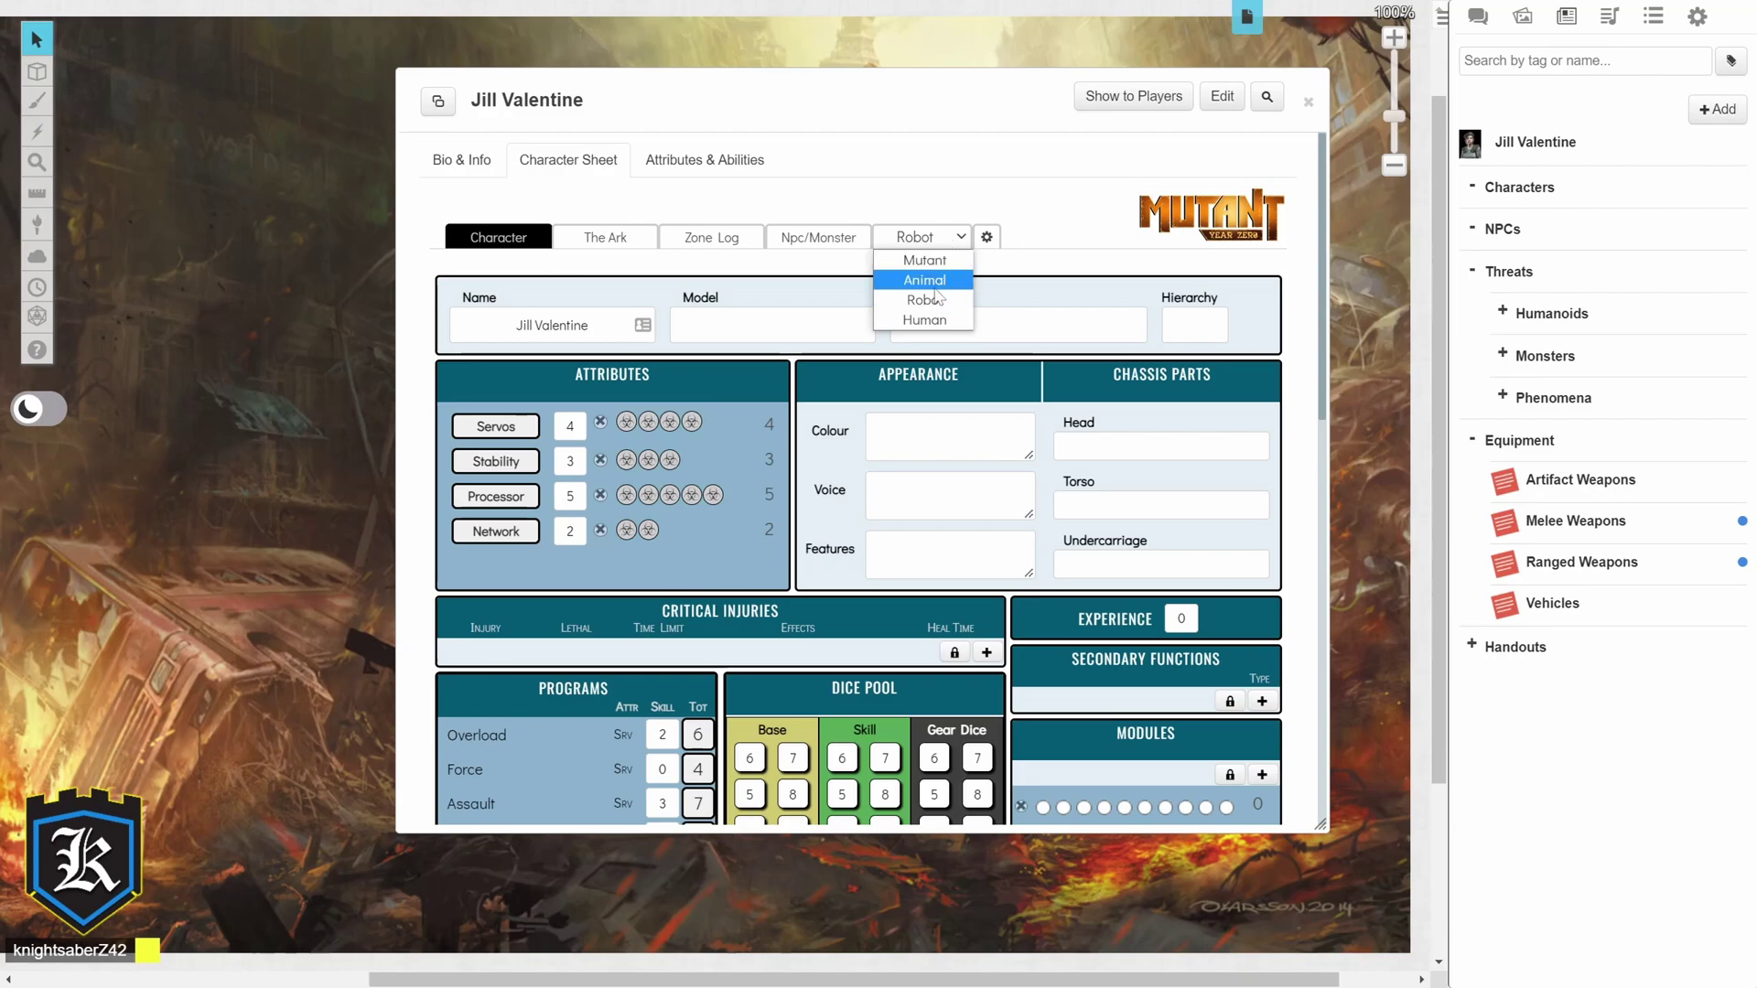
click(928, 307)
click(939, 249)
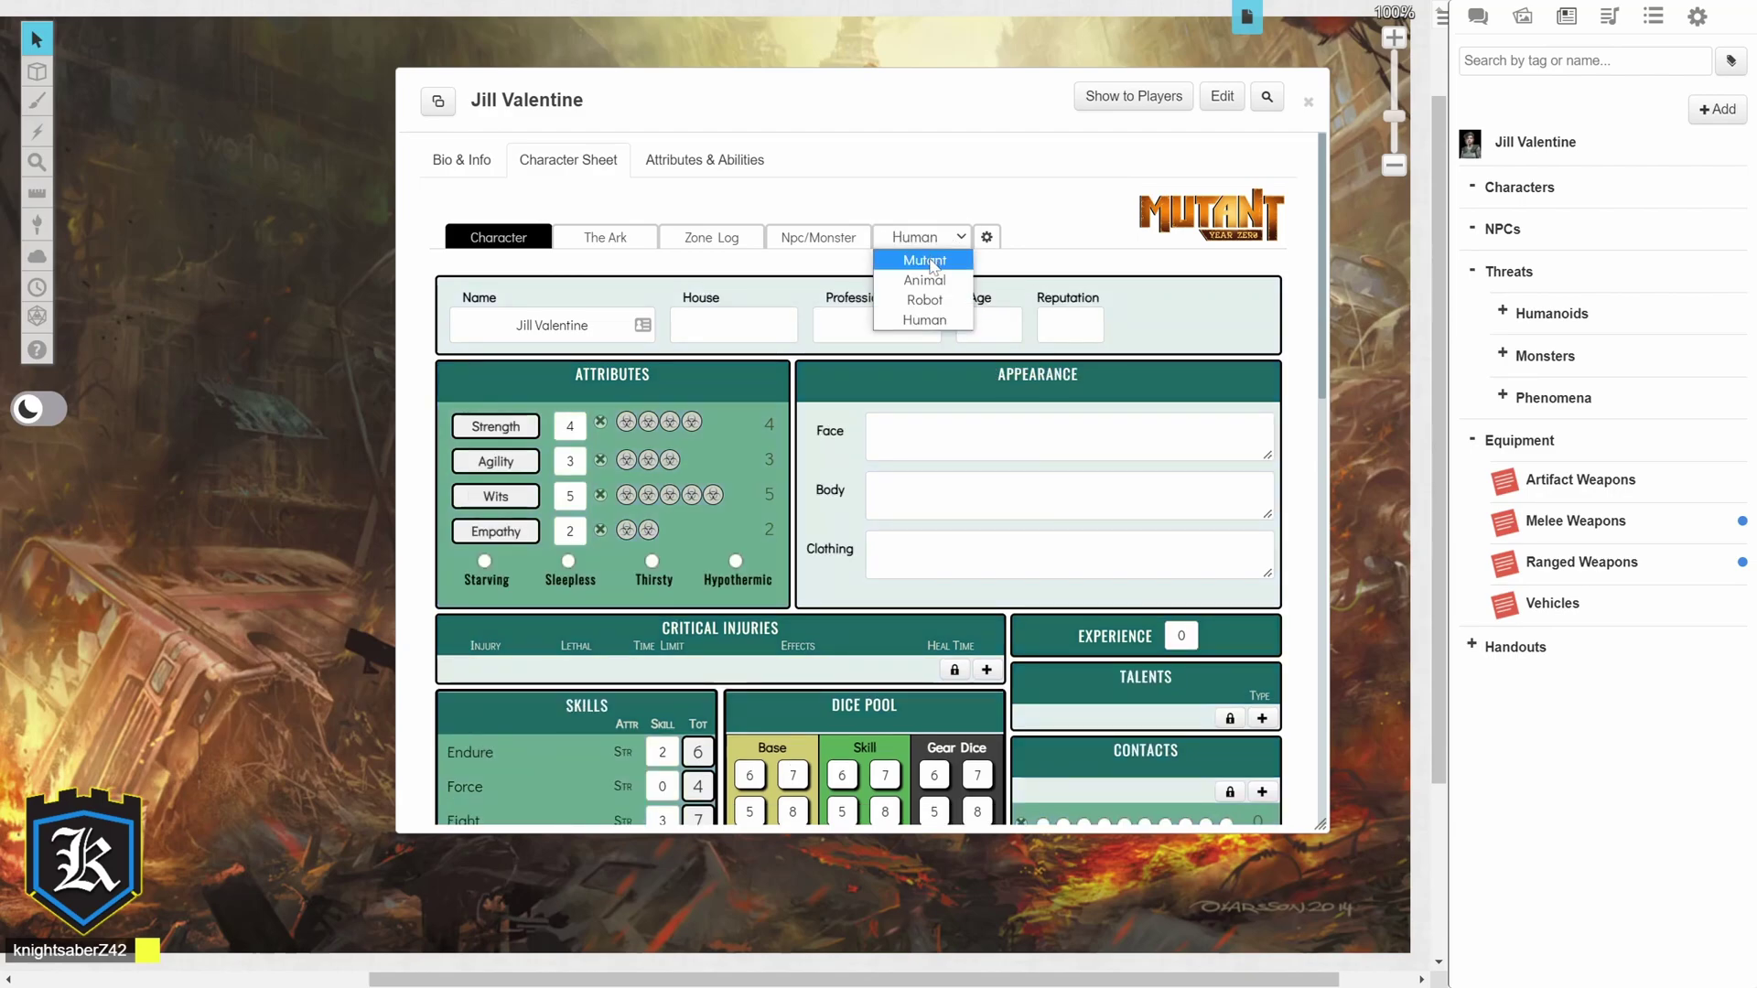
click(933, 260)
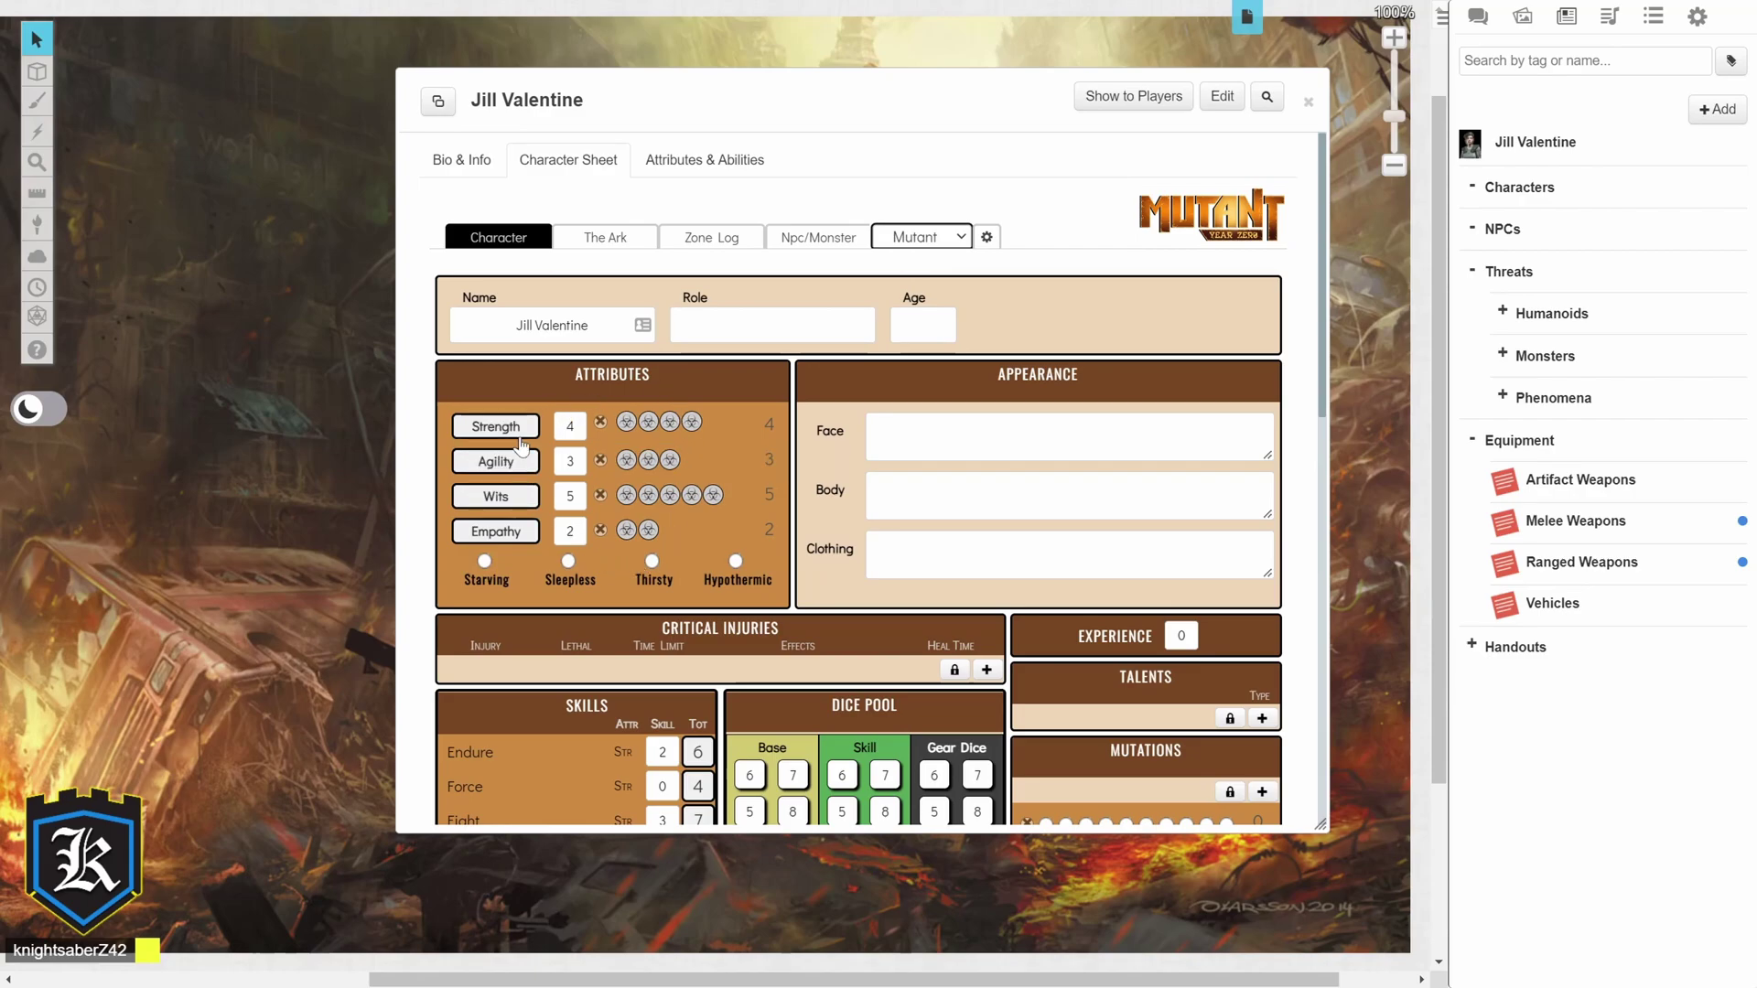
Set the character's Strength to 3 and Agility to 4
double_click(570, 427)
text(3)
double_click(570, 461)
text(4)
key(Tab)
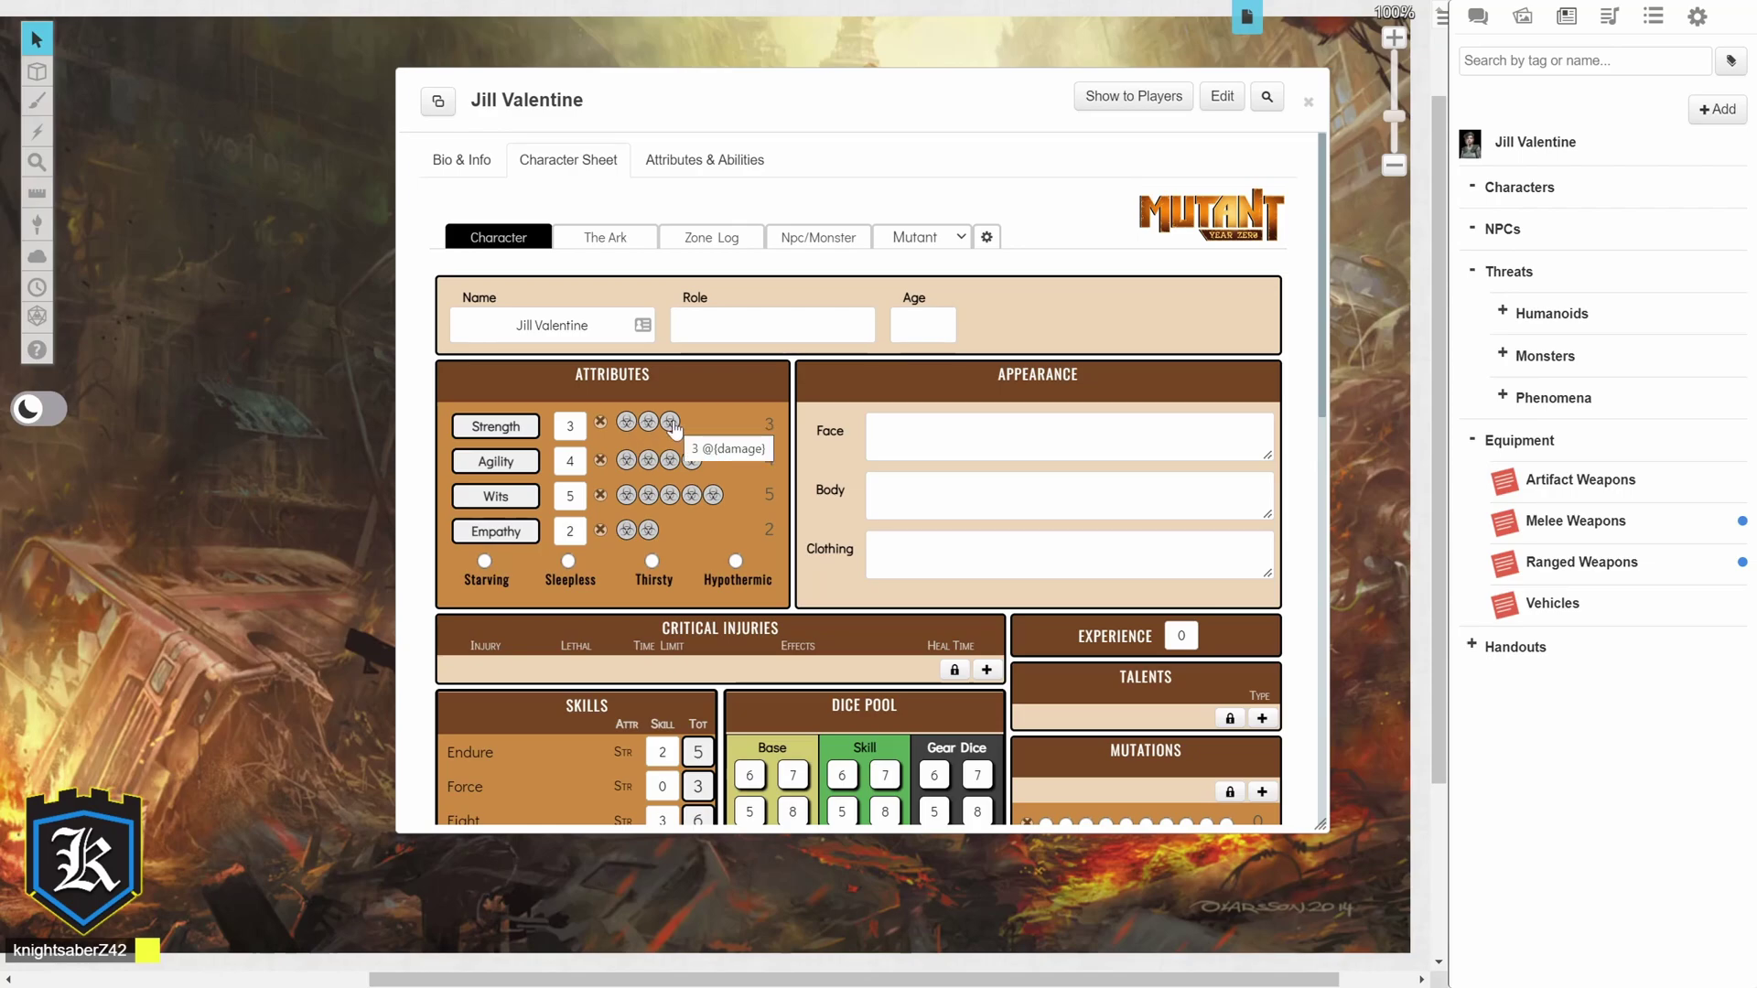
Try marking three points and one point of Strength damage and the Starving condition, clearing each mark
click(671, 422)
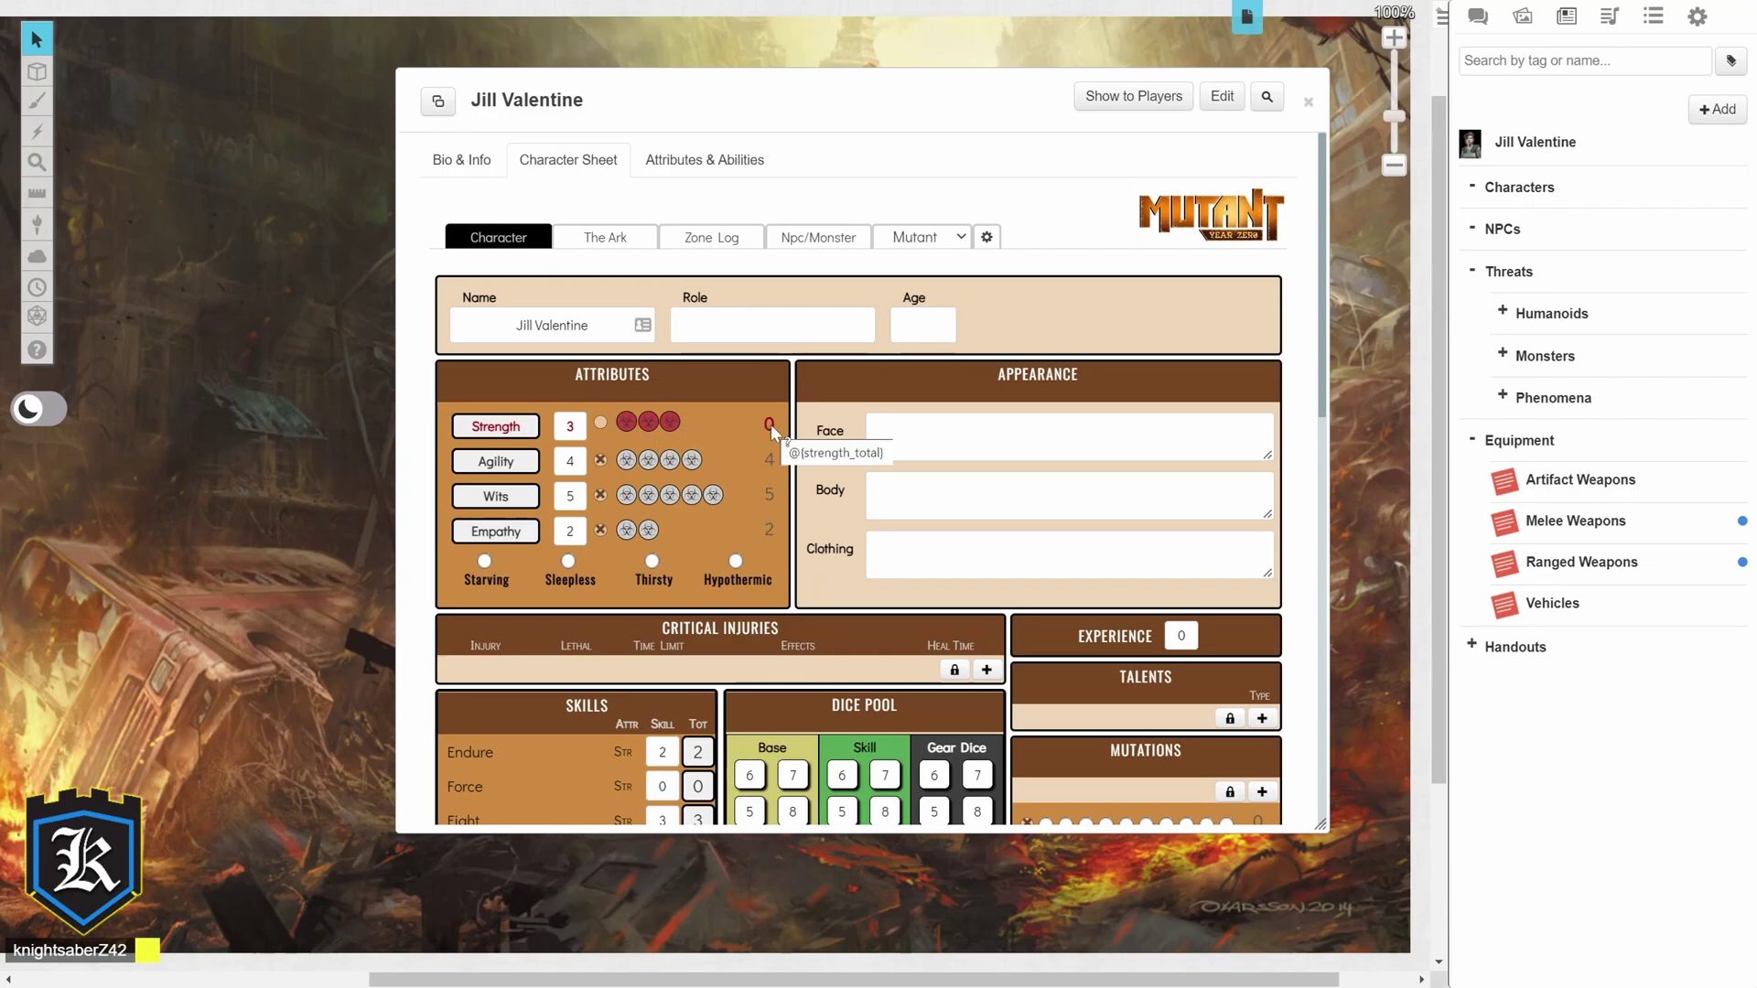
click(600, 422)
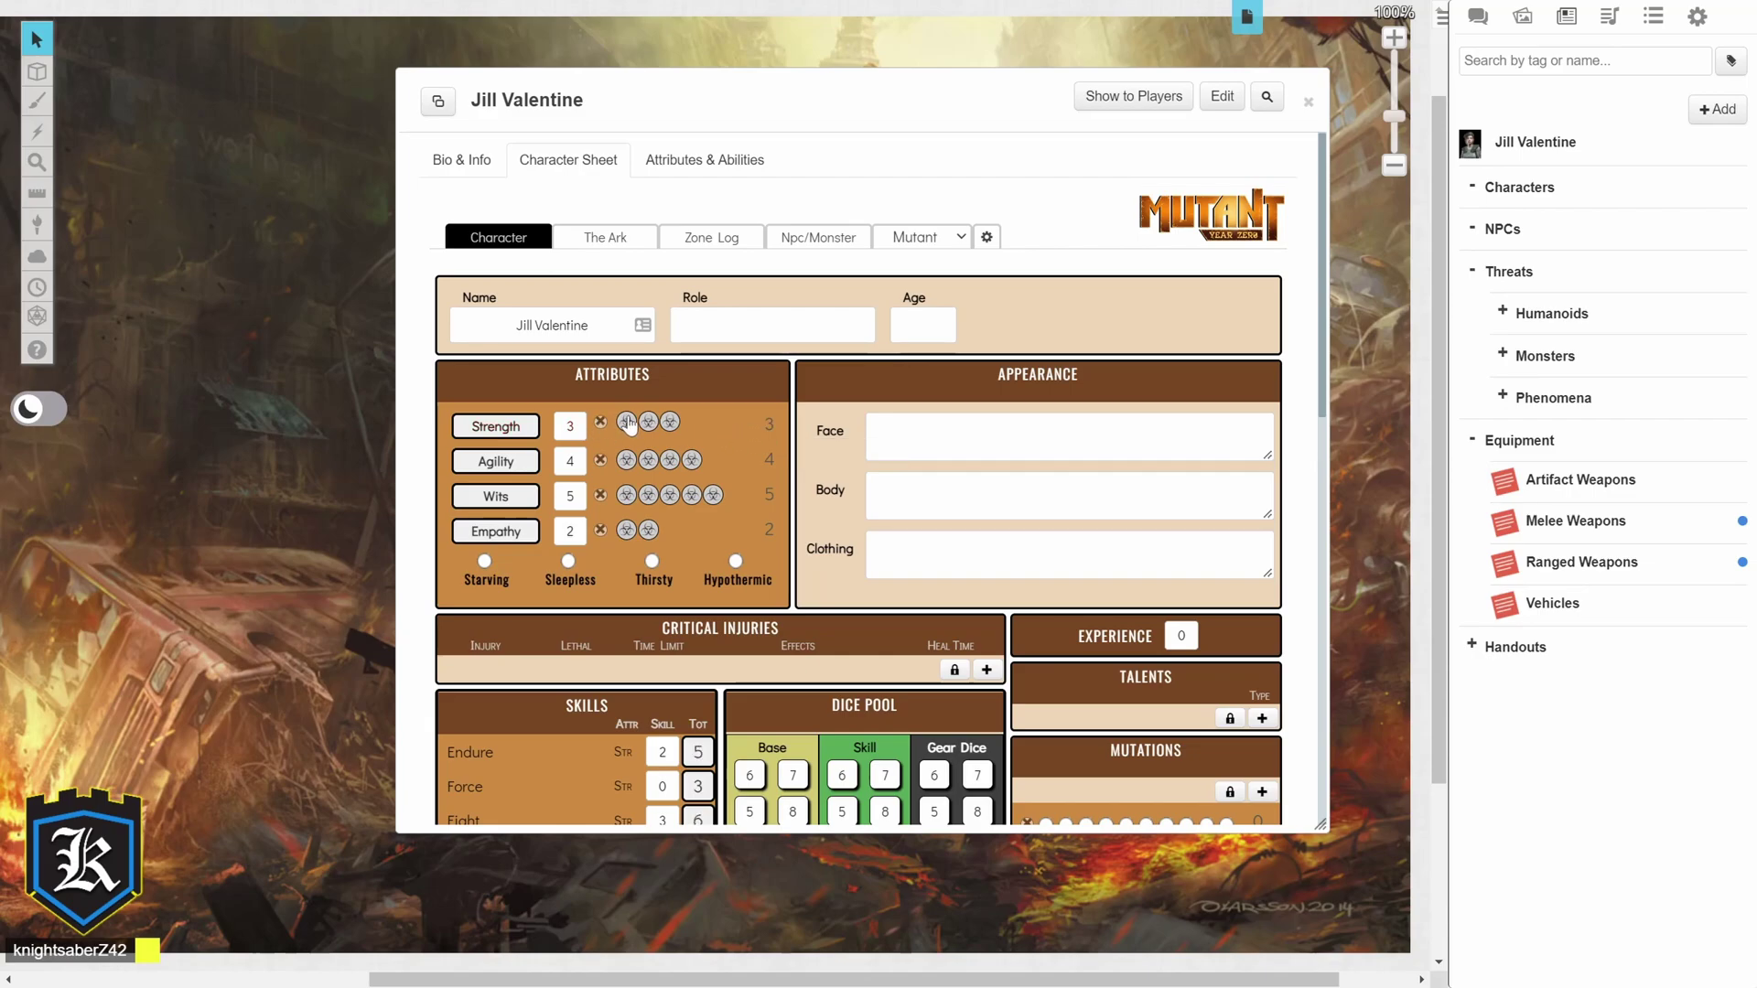
click(627, 422)
click(601, 421)
click(483, 591)
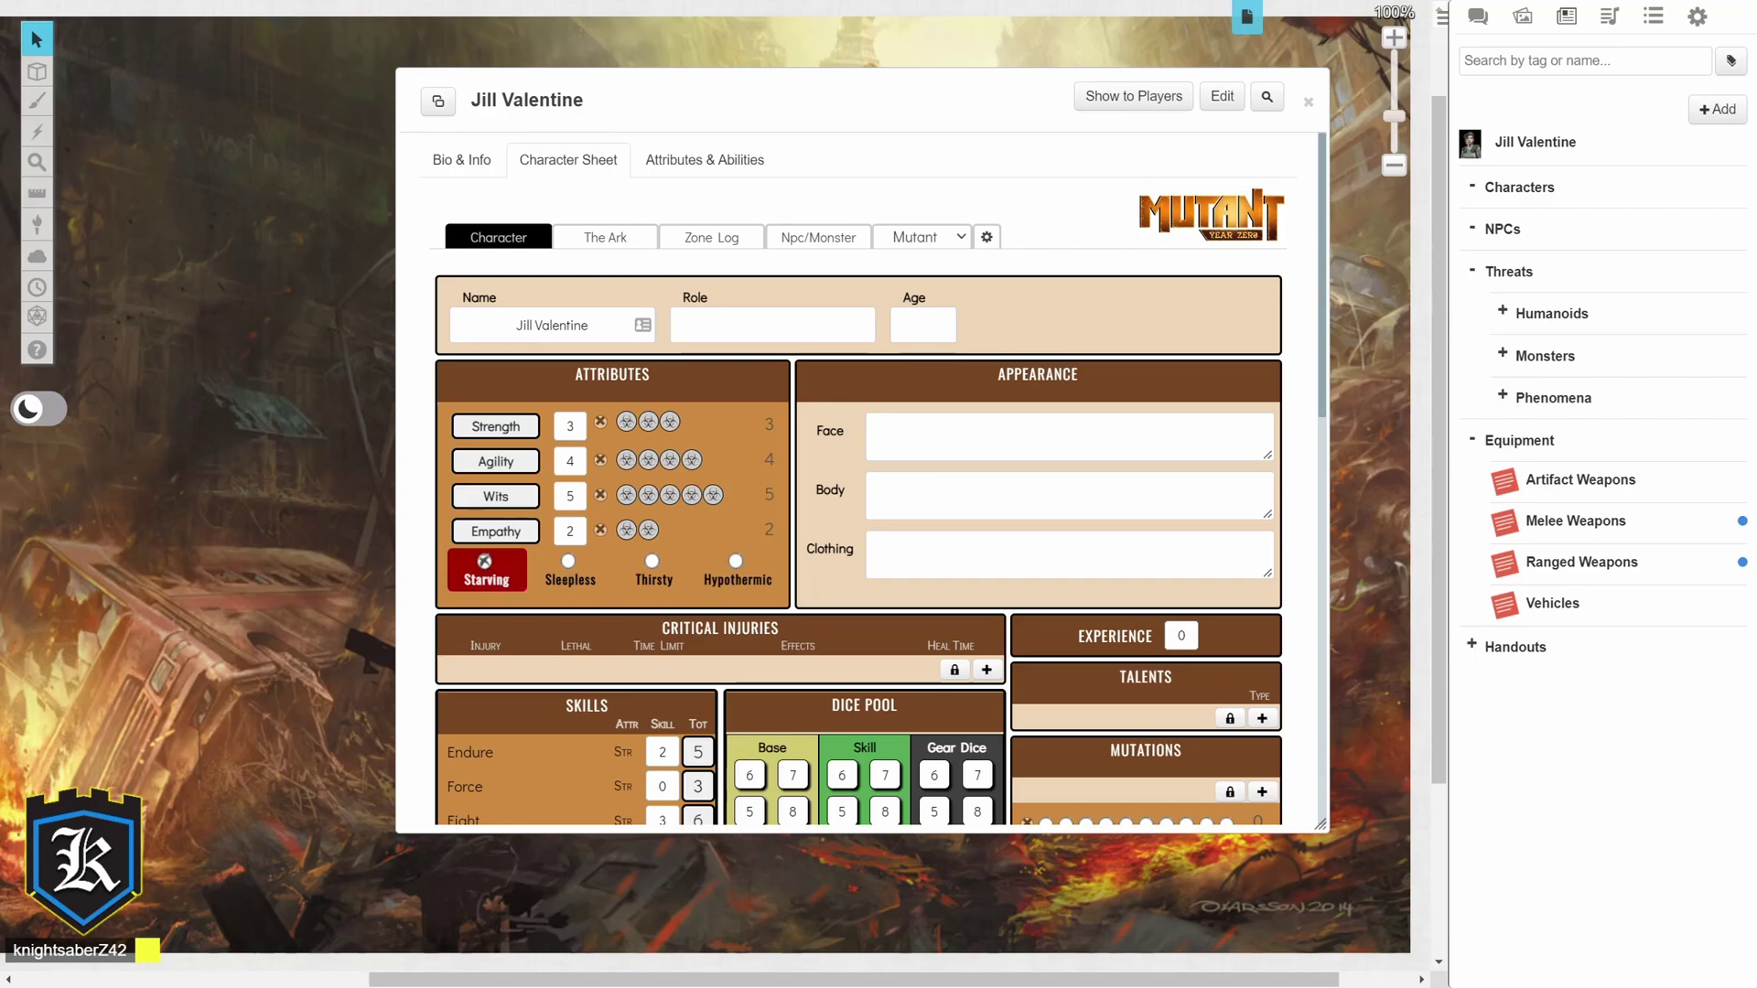
click(483, 578)
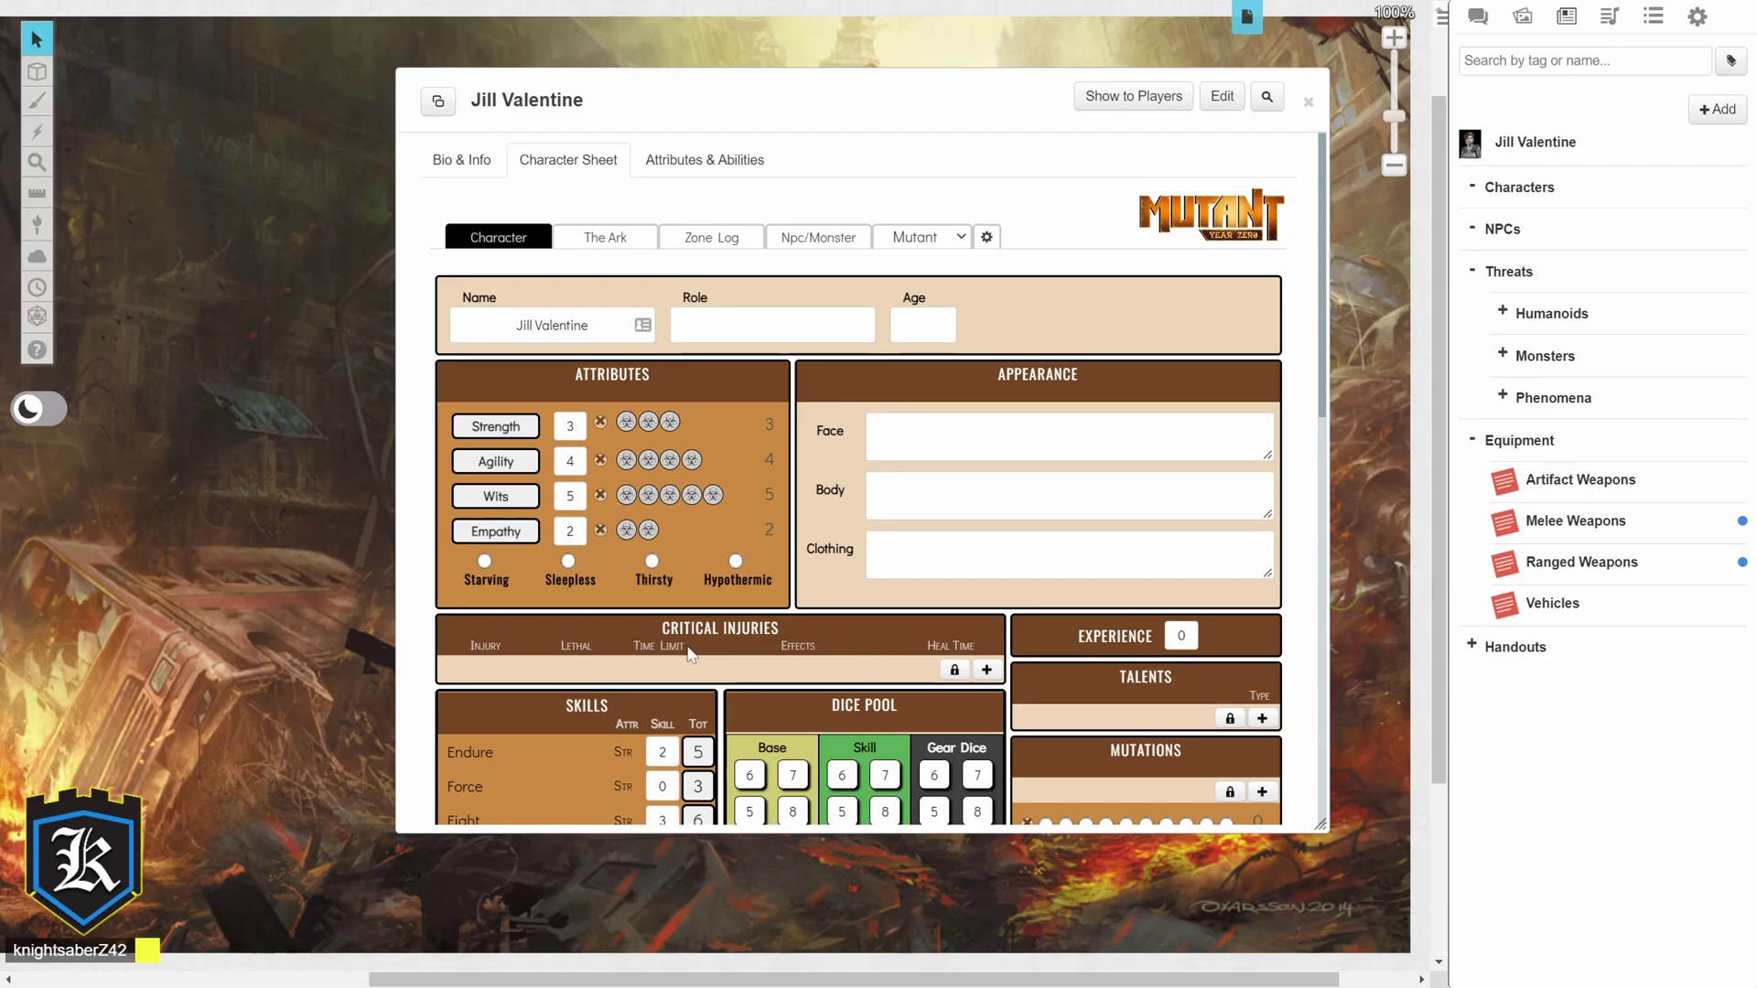
Try adding a blank critical injury, view its Lethal options, and delete the row
click(987, 671)
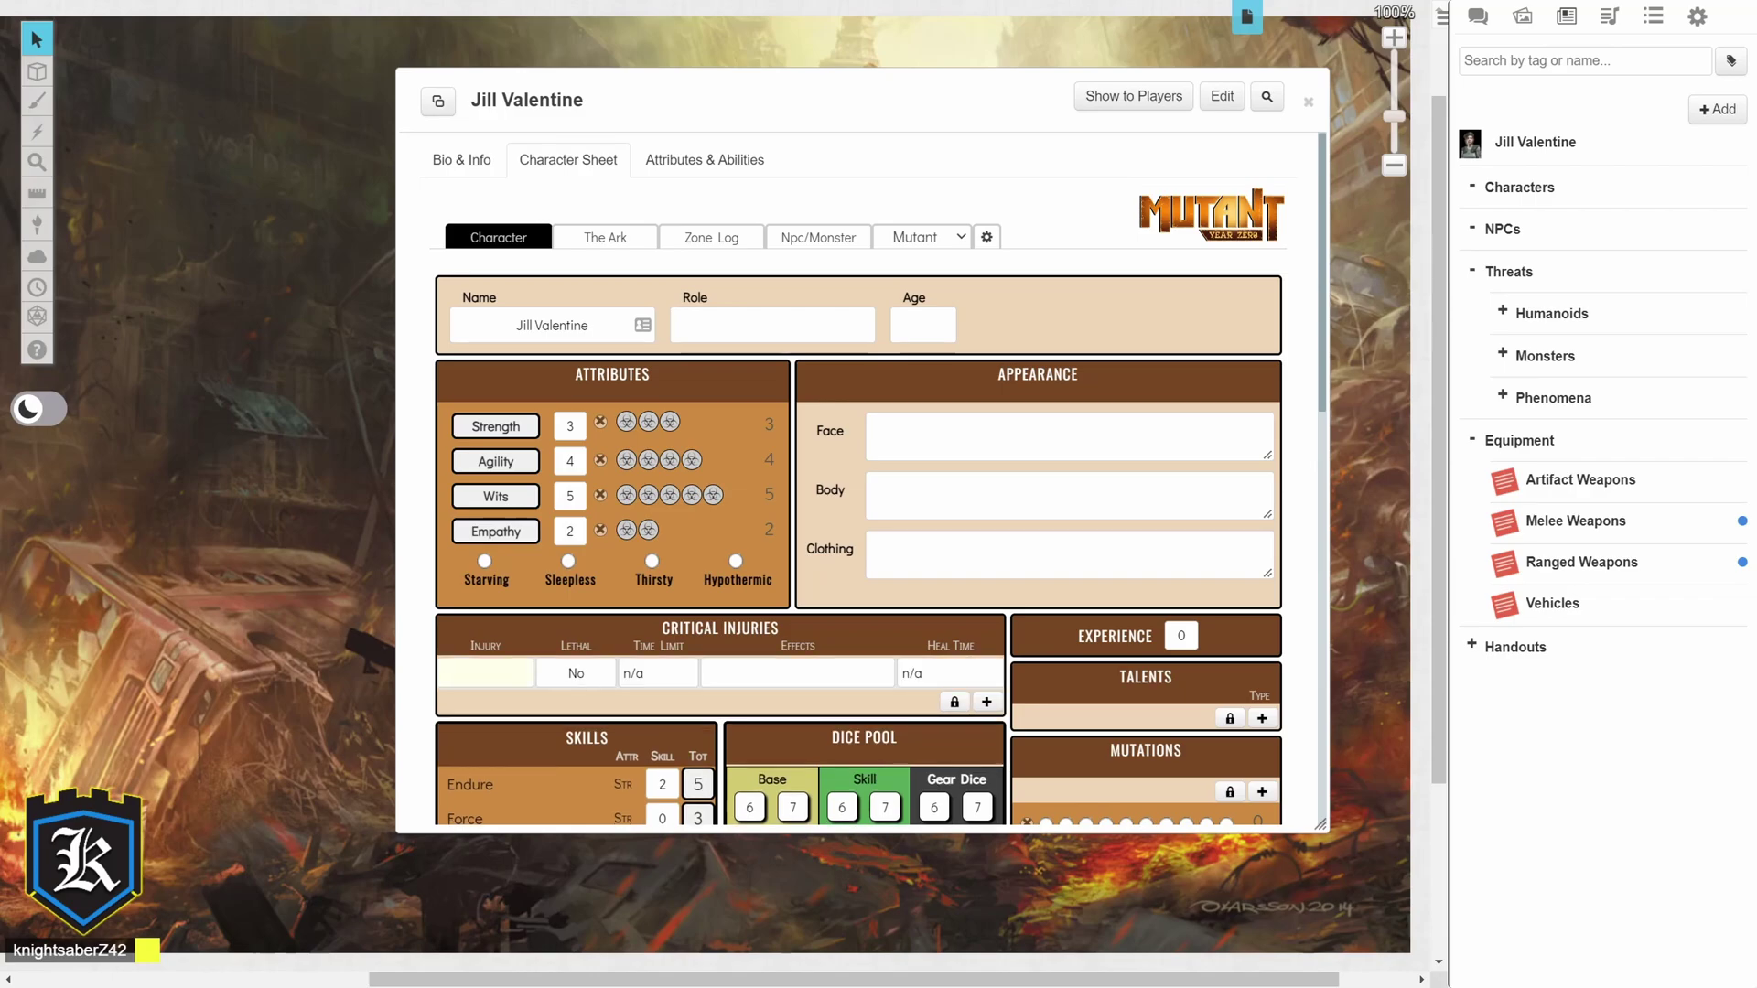
click(606, 677)
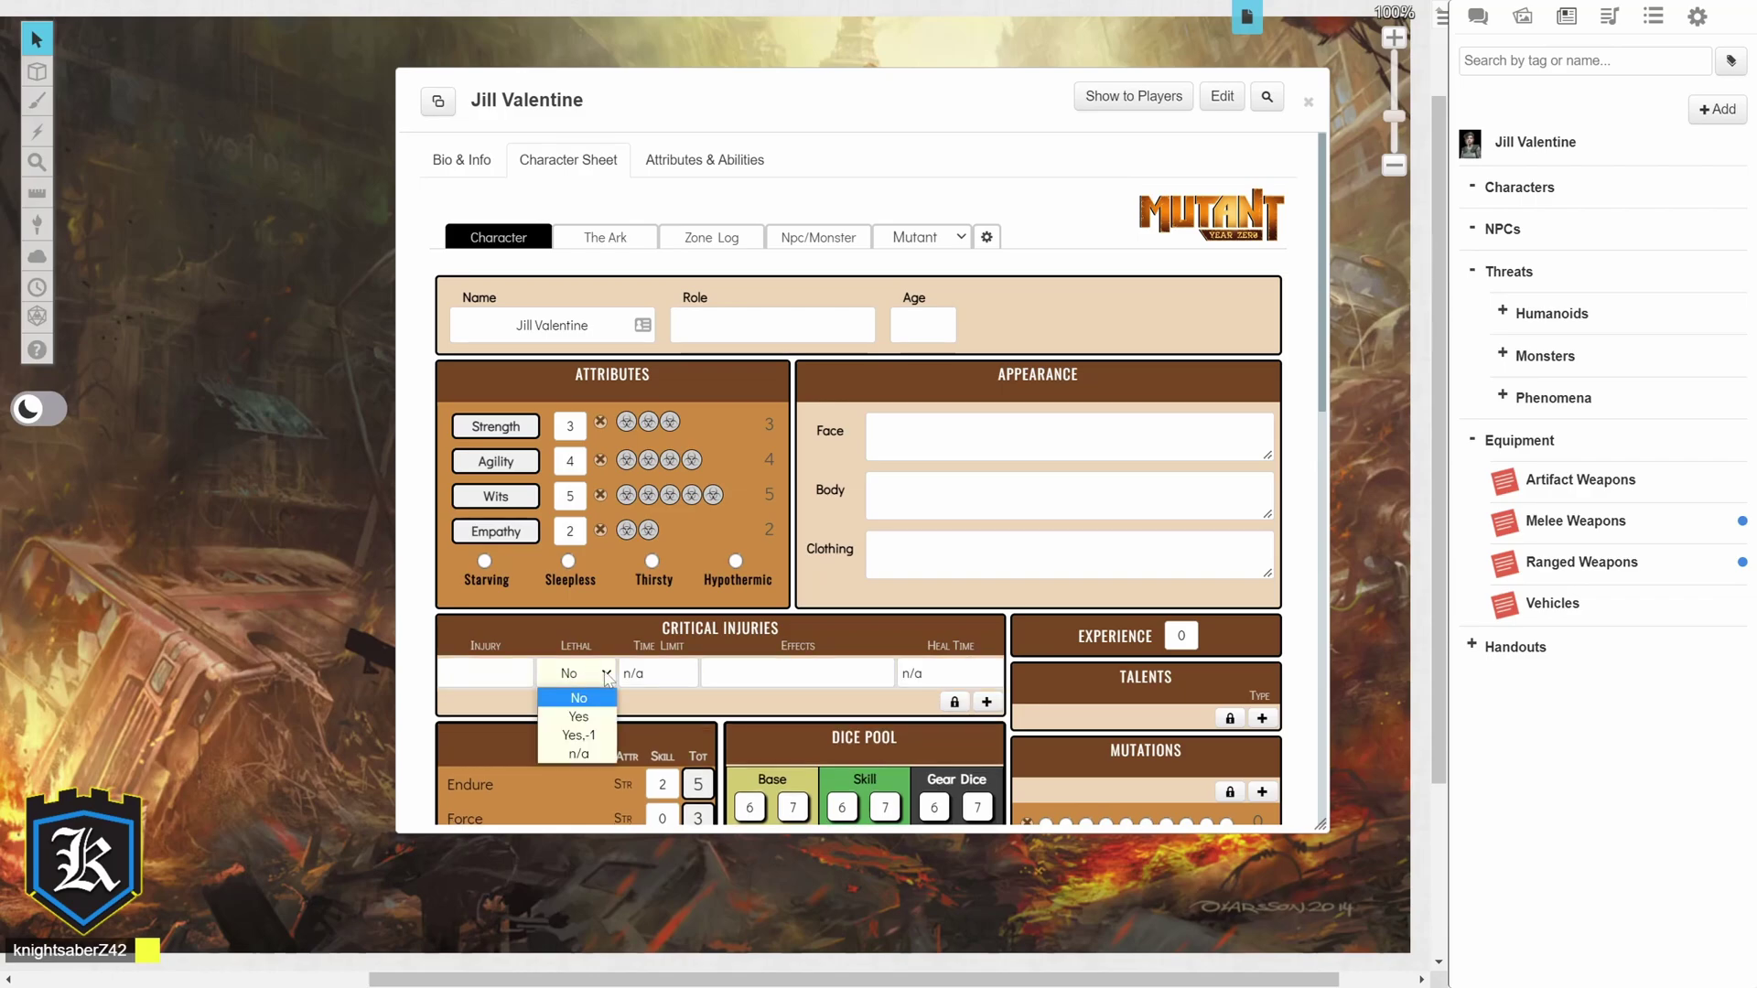
click(641, 674)
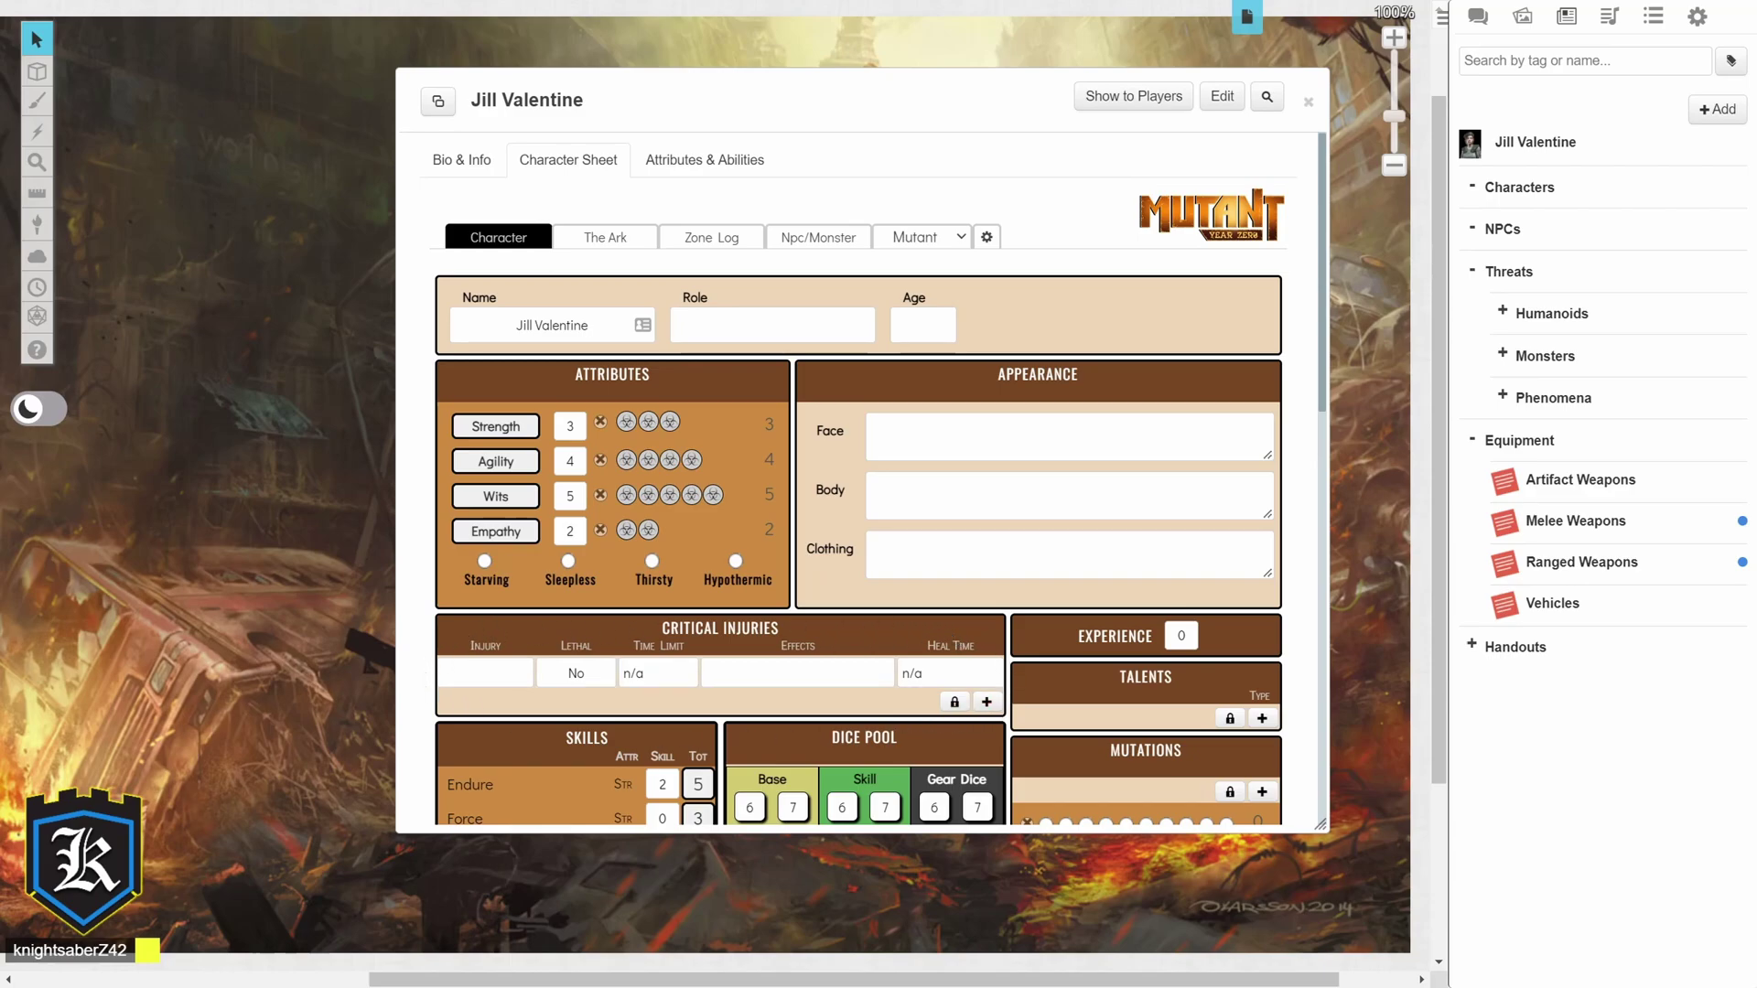
click(955, 702)
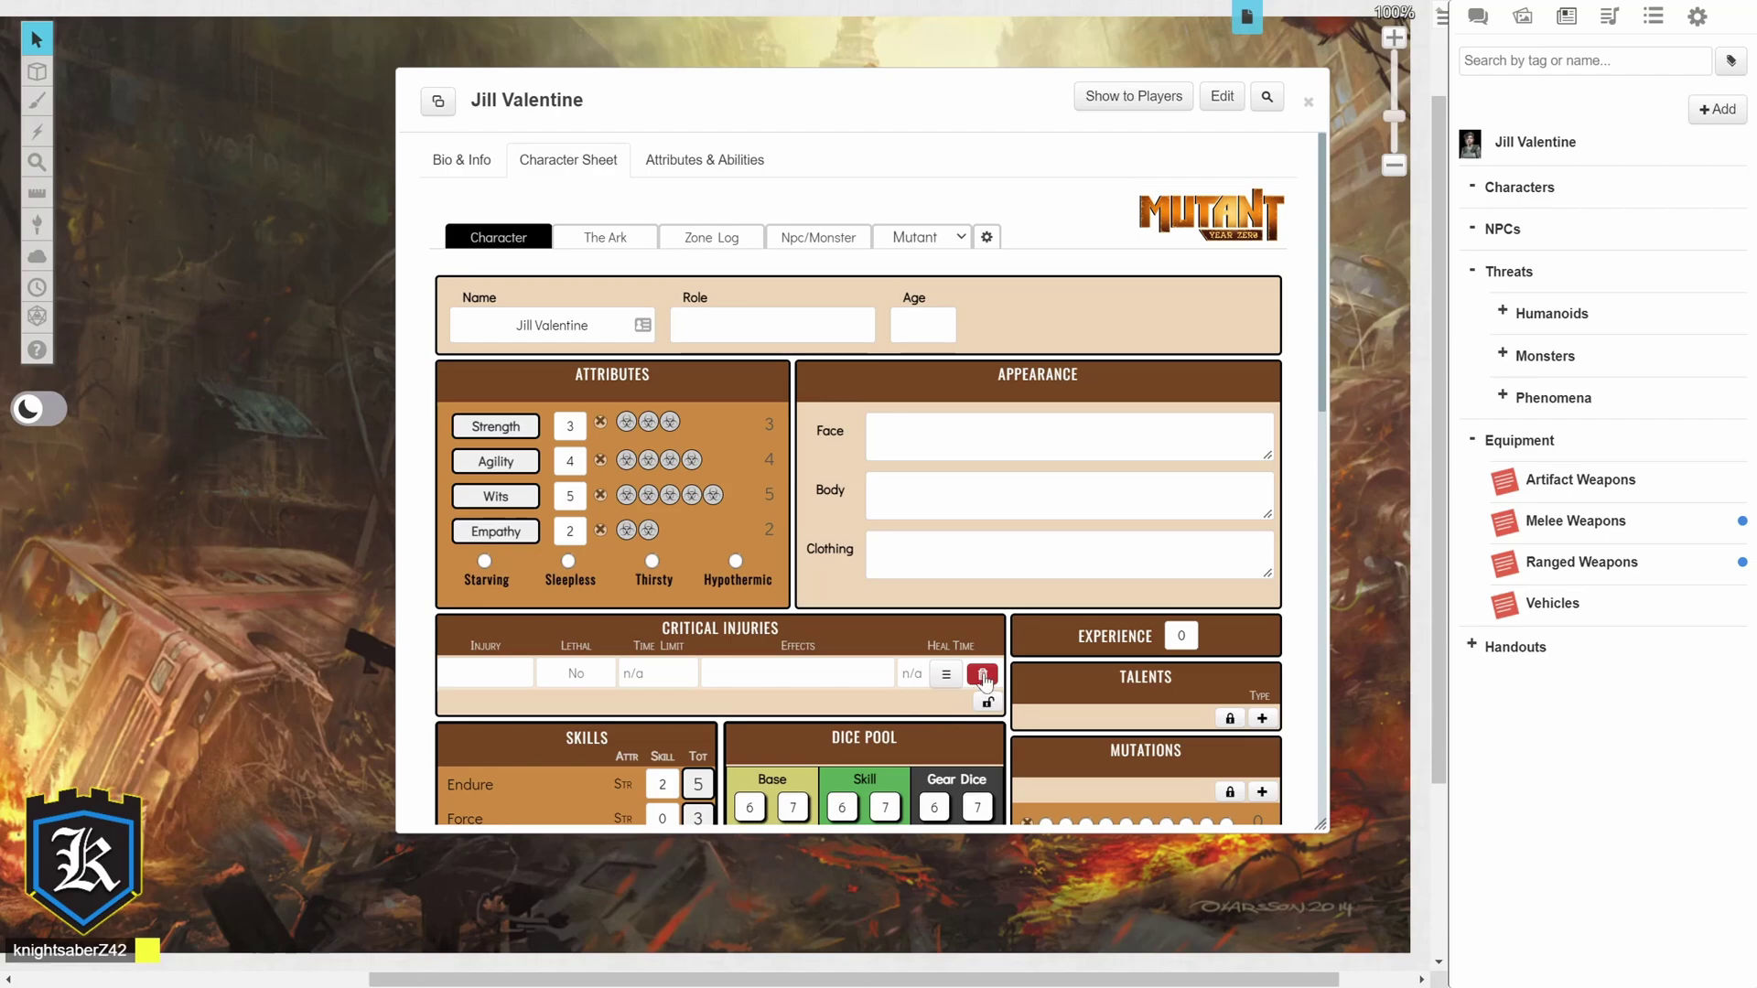
click(983, 677)
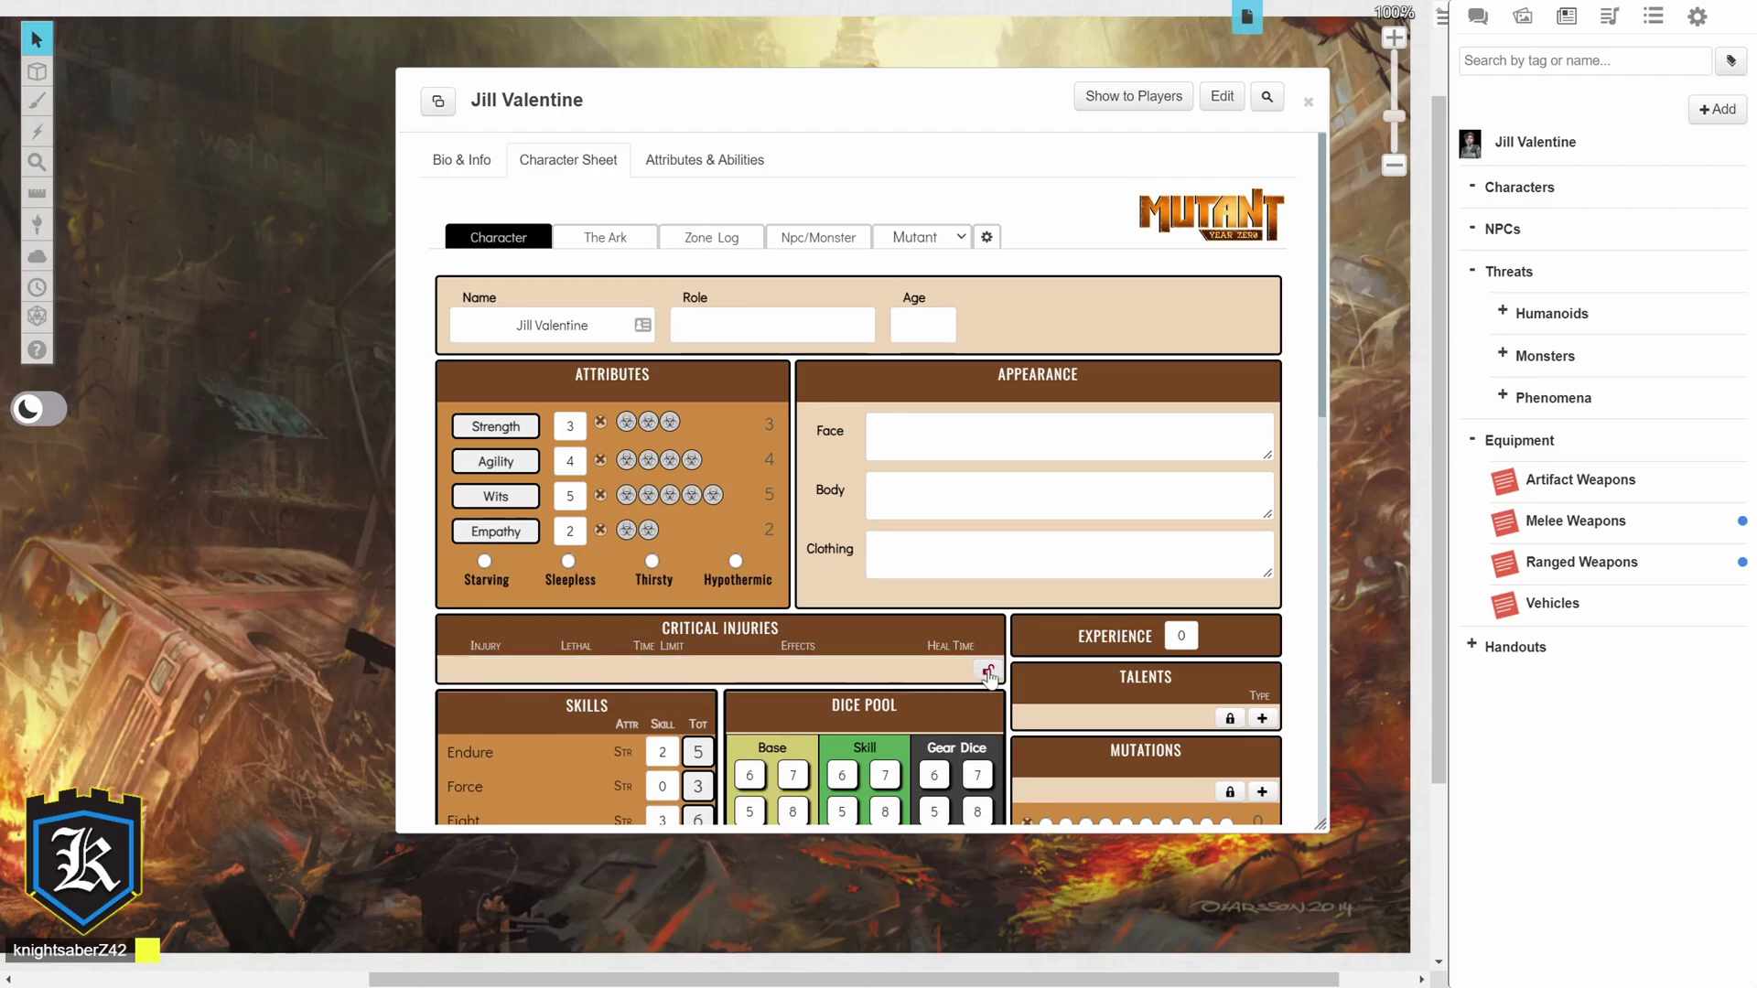
click(989, 674)
Load the Fight skill into the dice pool with one gear die and roll it with API dice turned off, showing the chat
scroll(805, 677, down, 5)
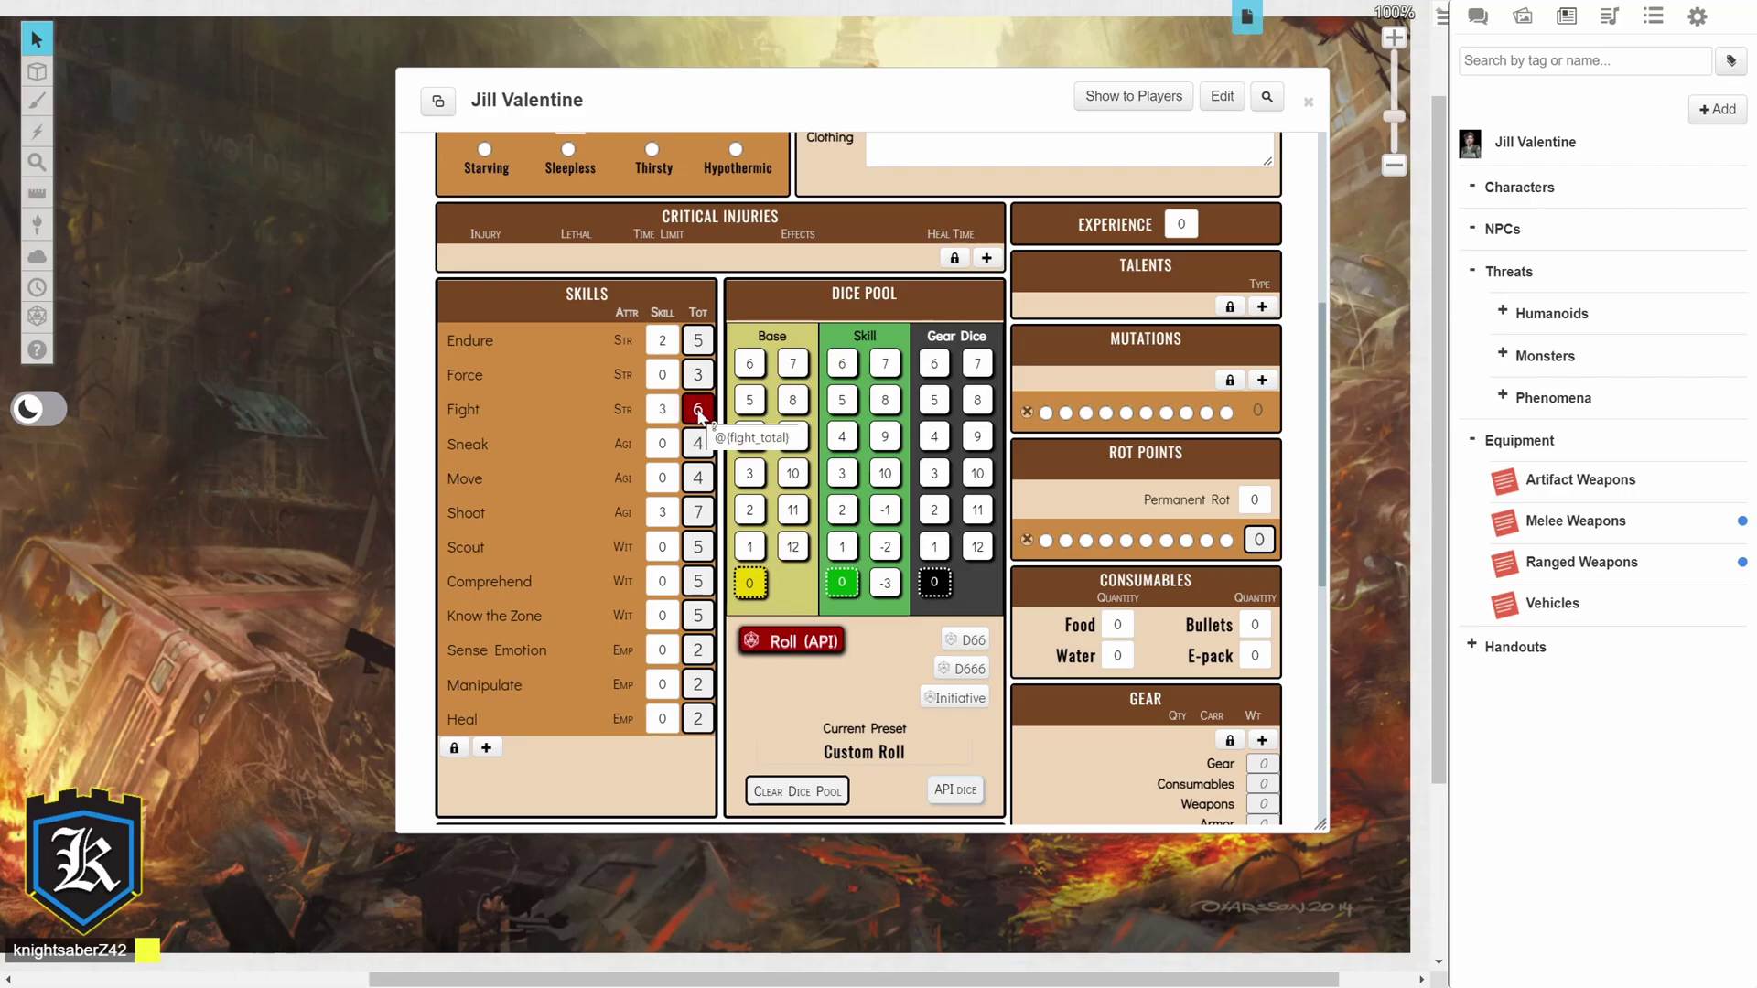
click(699, 411)
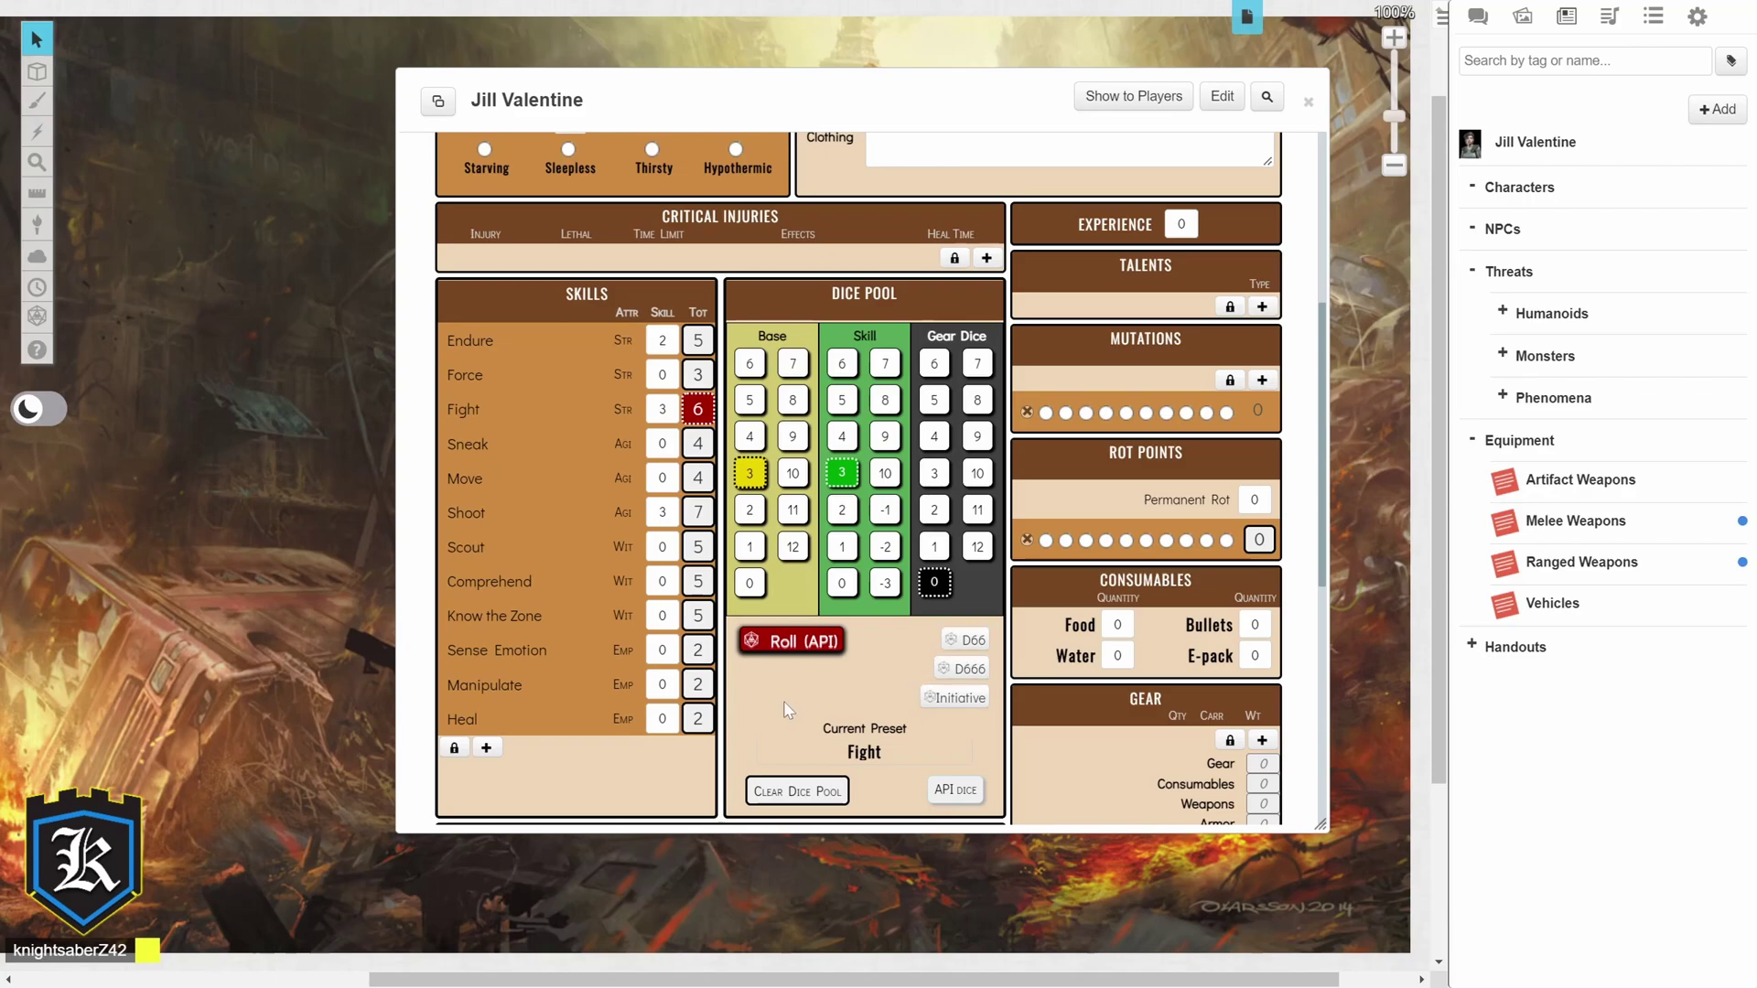
click(790, 641)
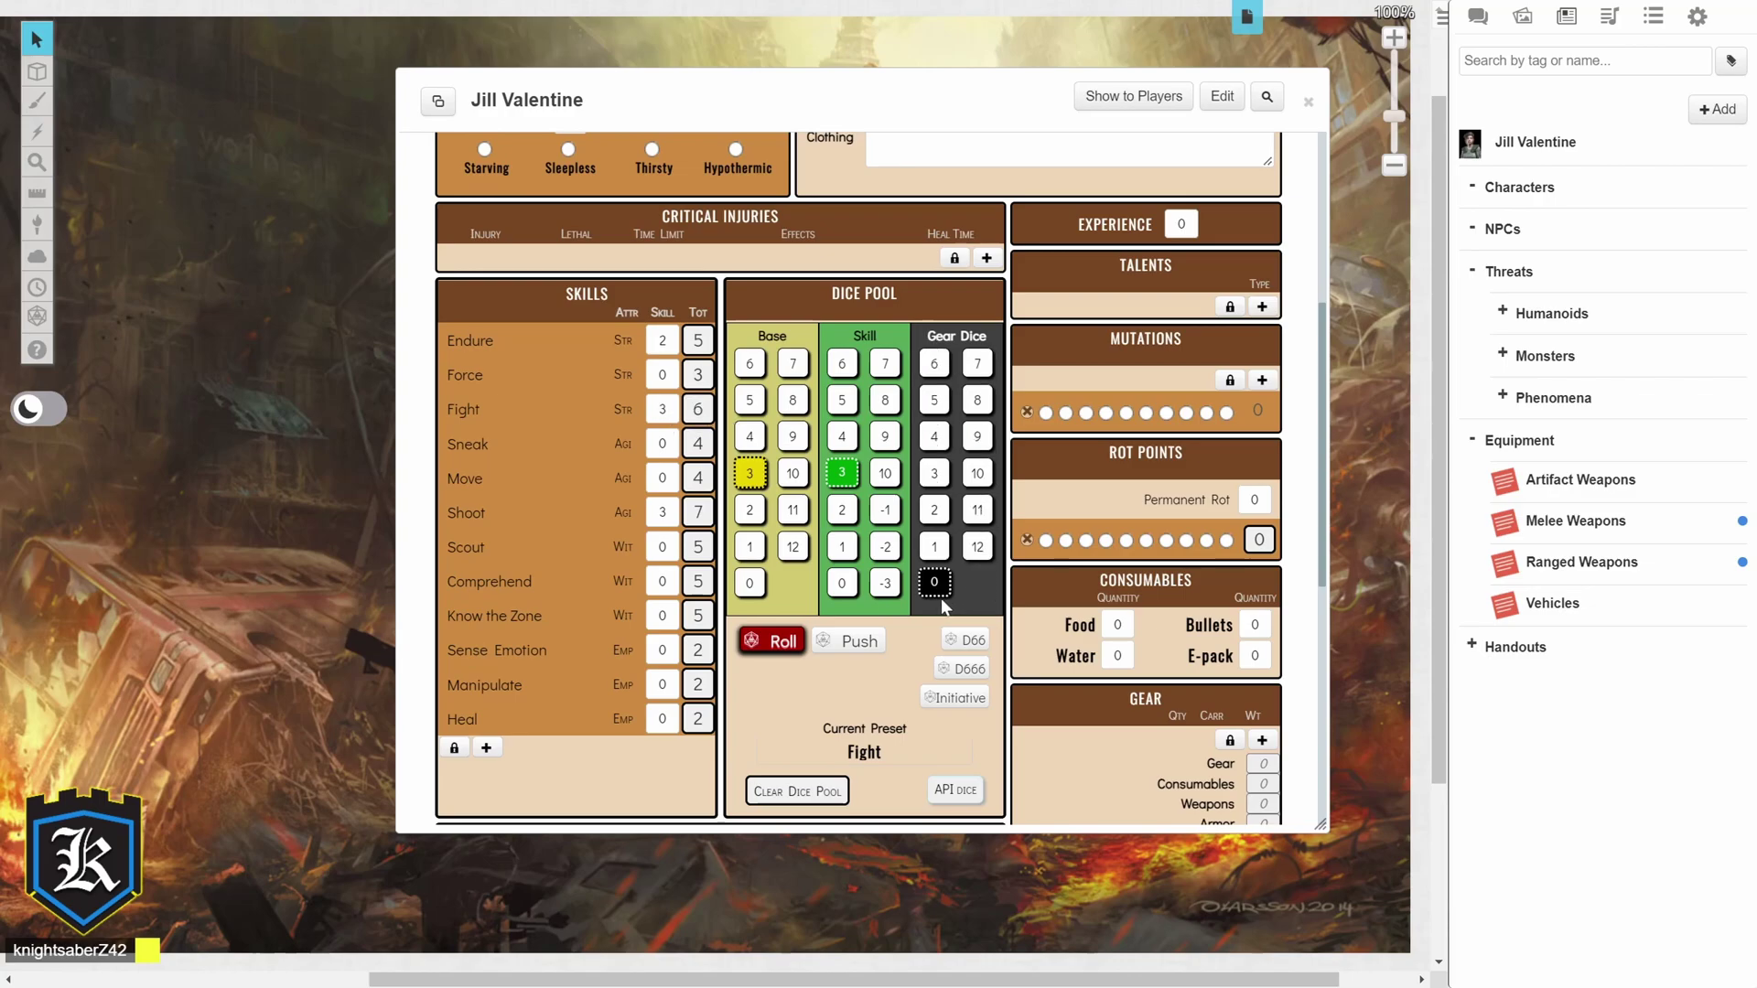
click(937, 551)
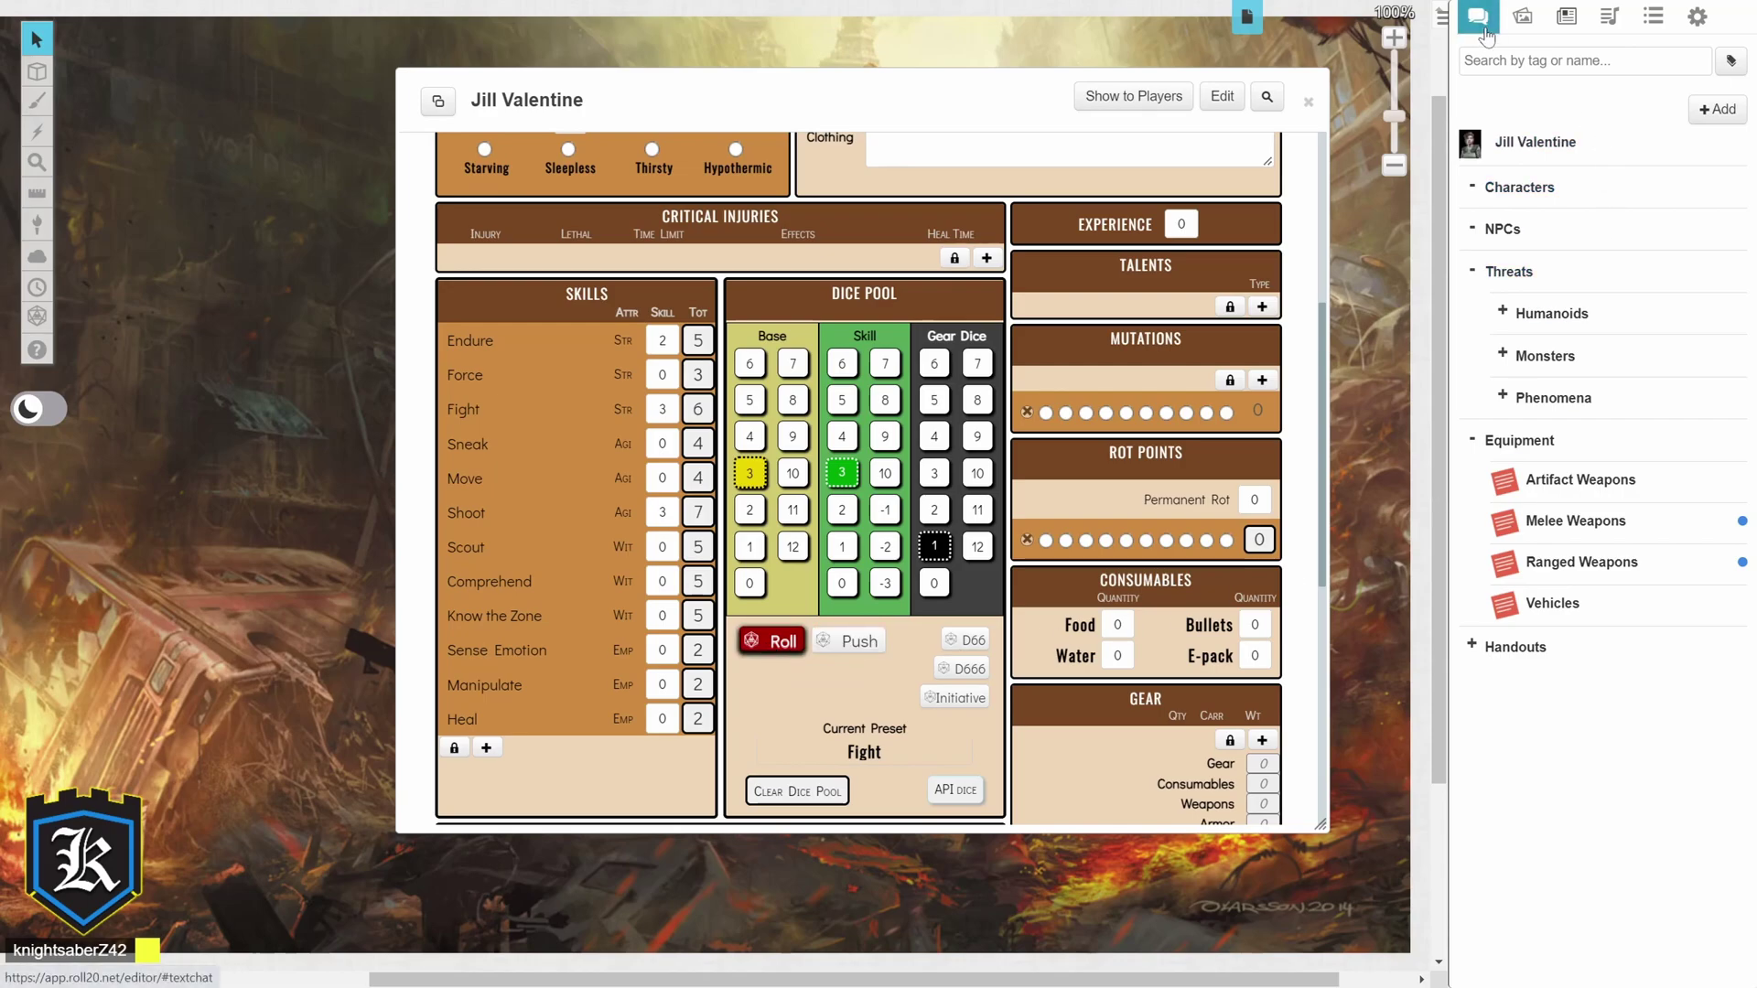
click(1477, 16)
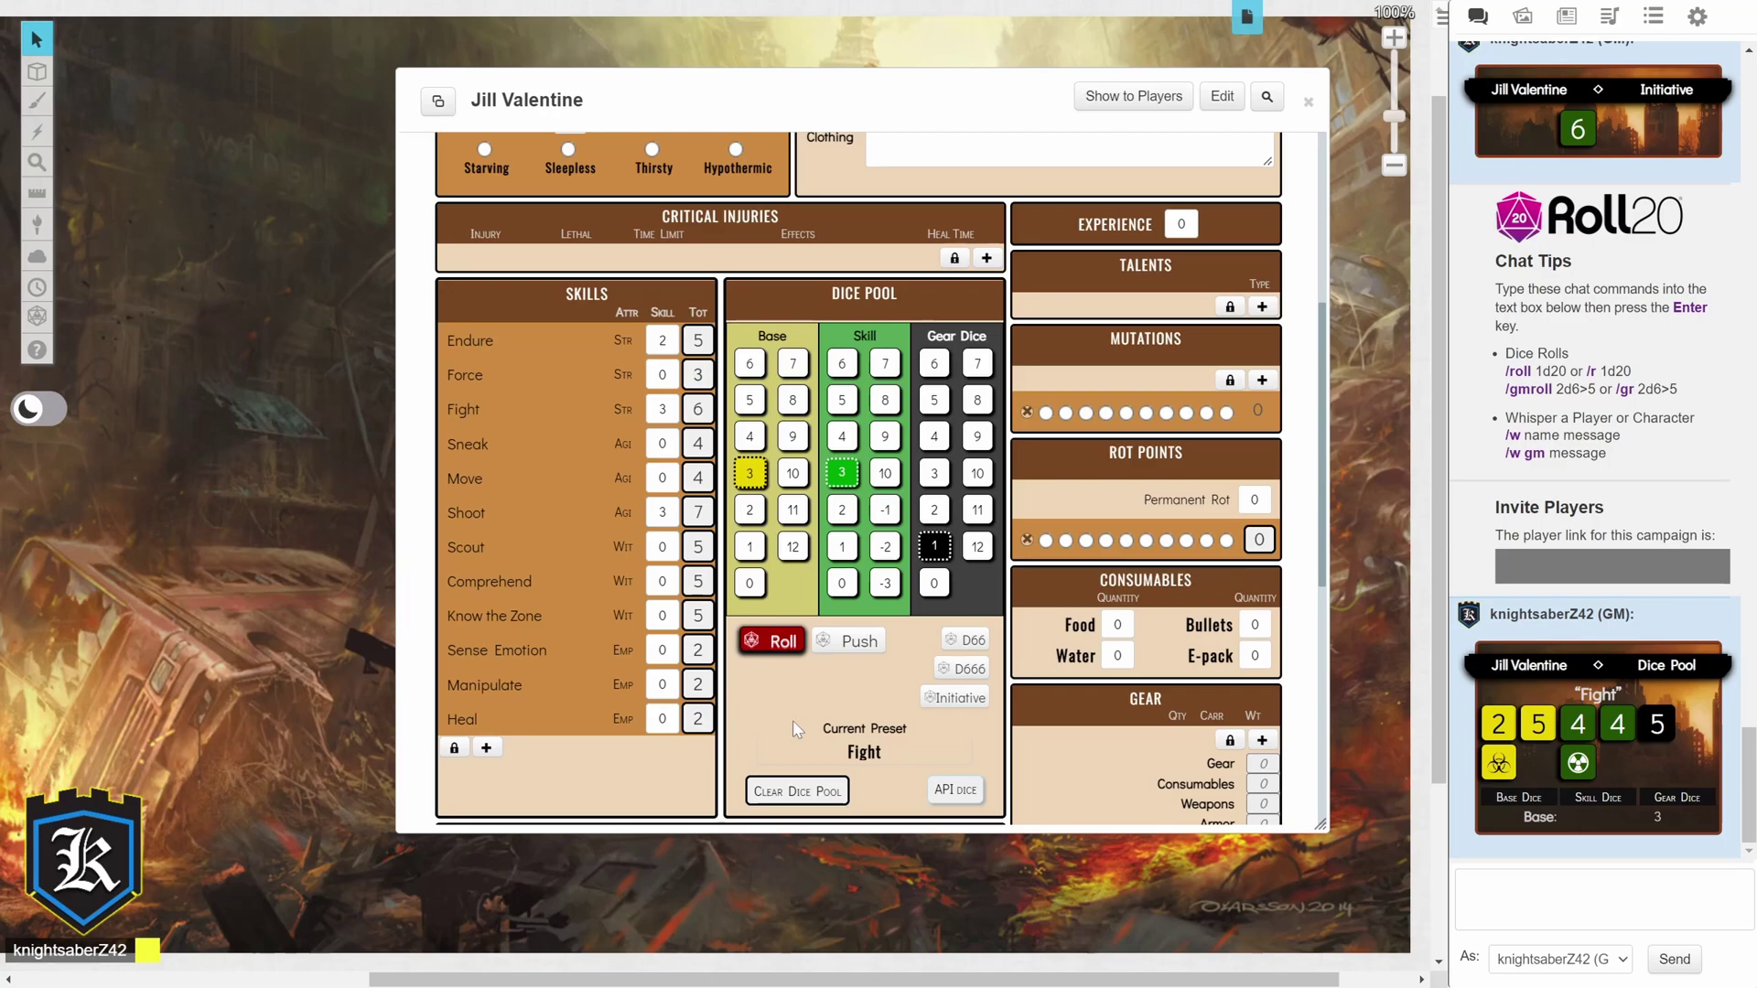
Roll the Fight pool with API dice turned on, push that roll from the chat, and set the gear dice to 0
click(955, 792)
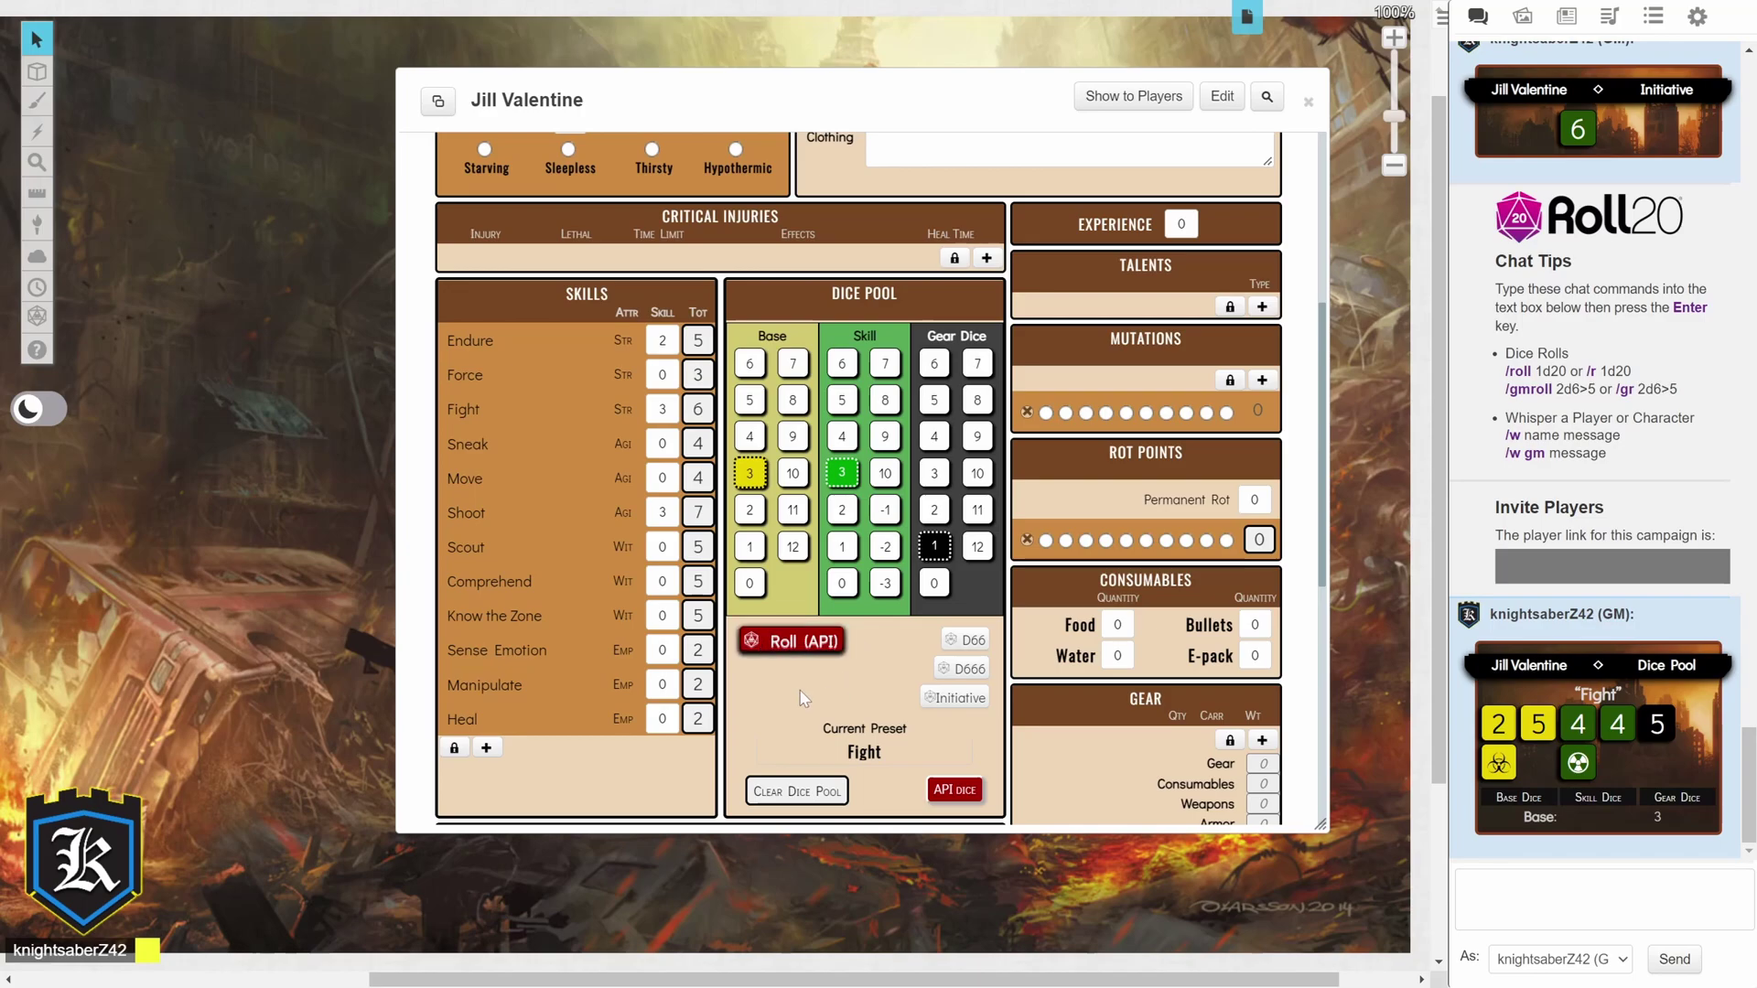
click(798, 643)
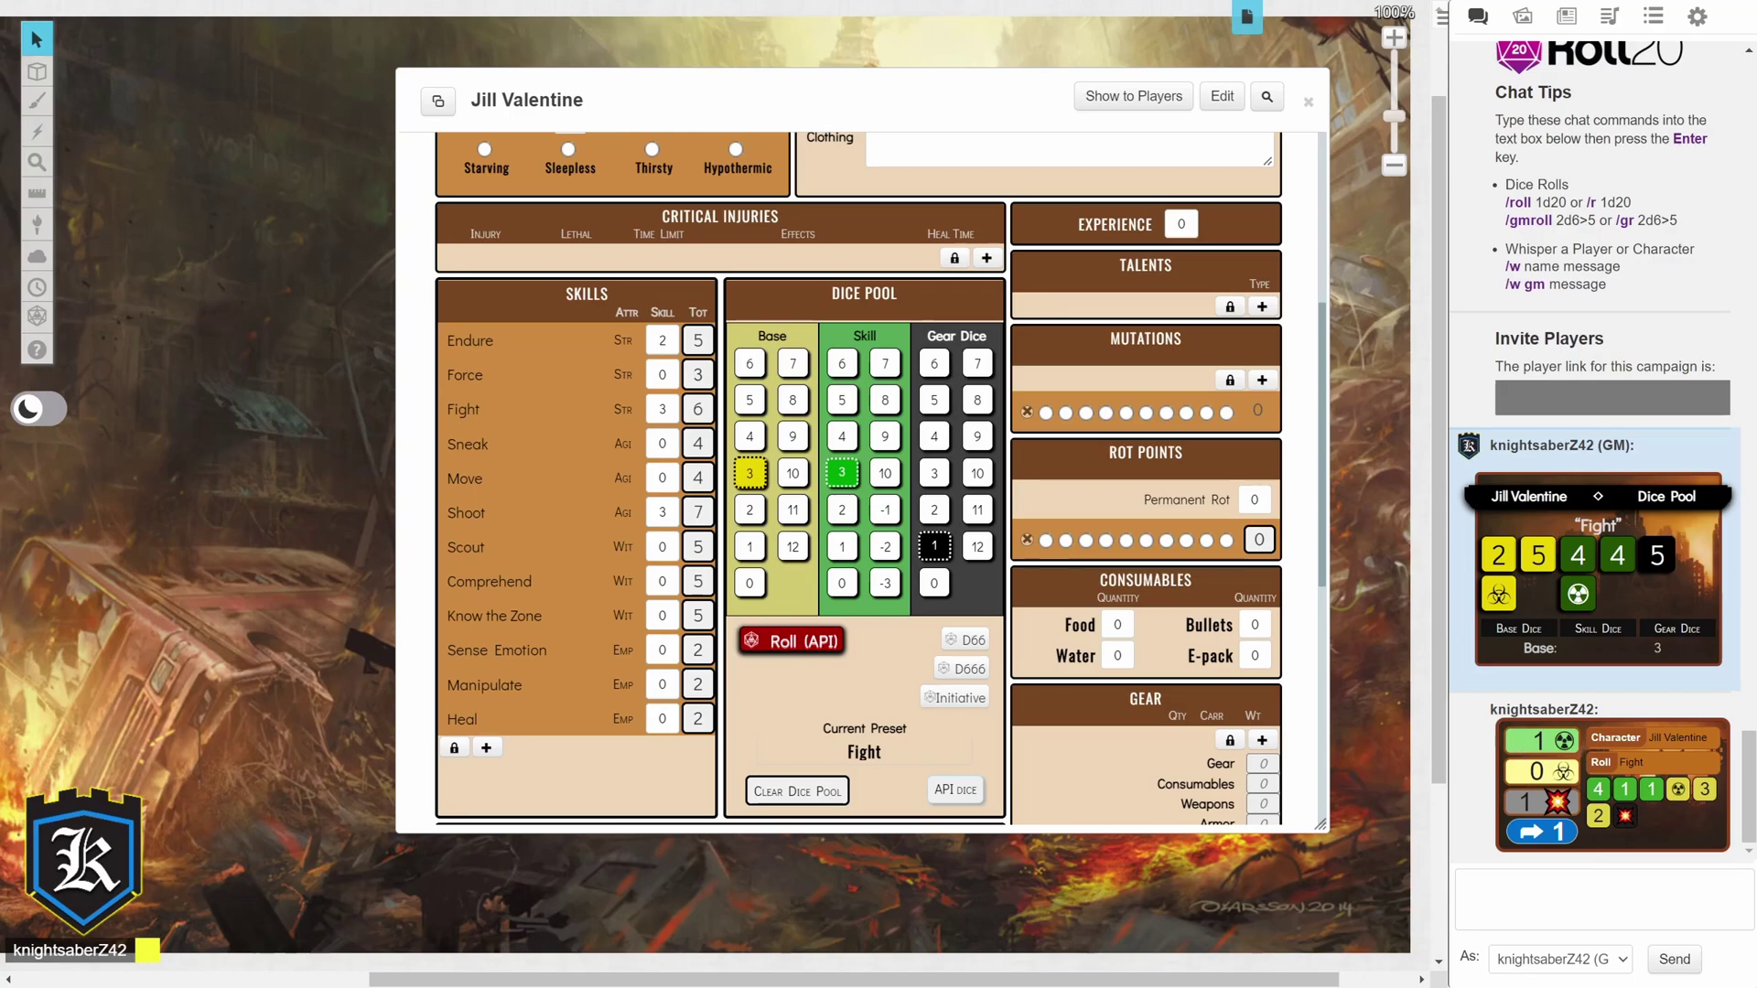
double_click(1539, 740)
double_click(1522, 803)
click(934, 584)
click(1546, 834)
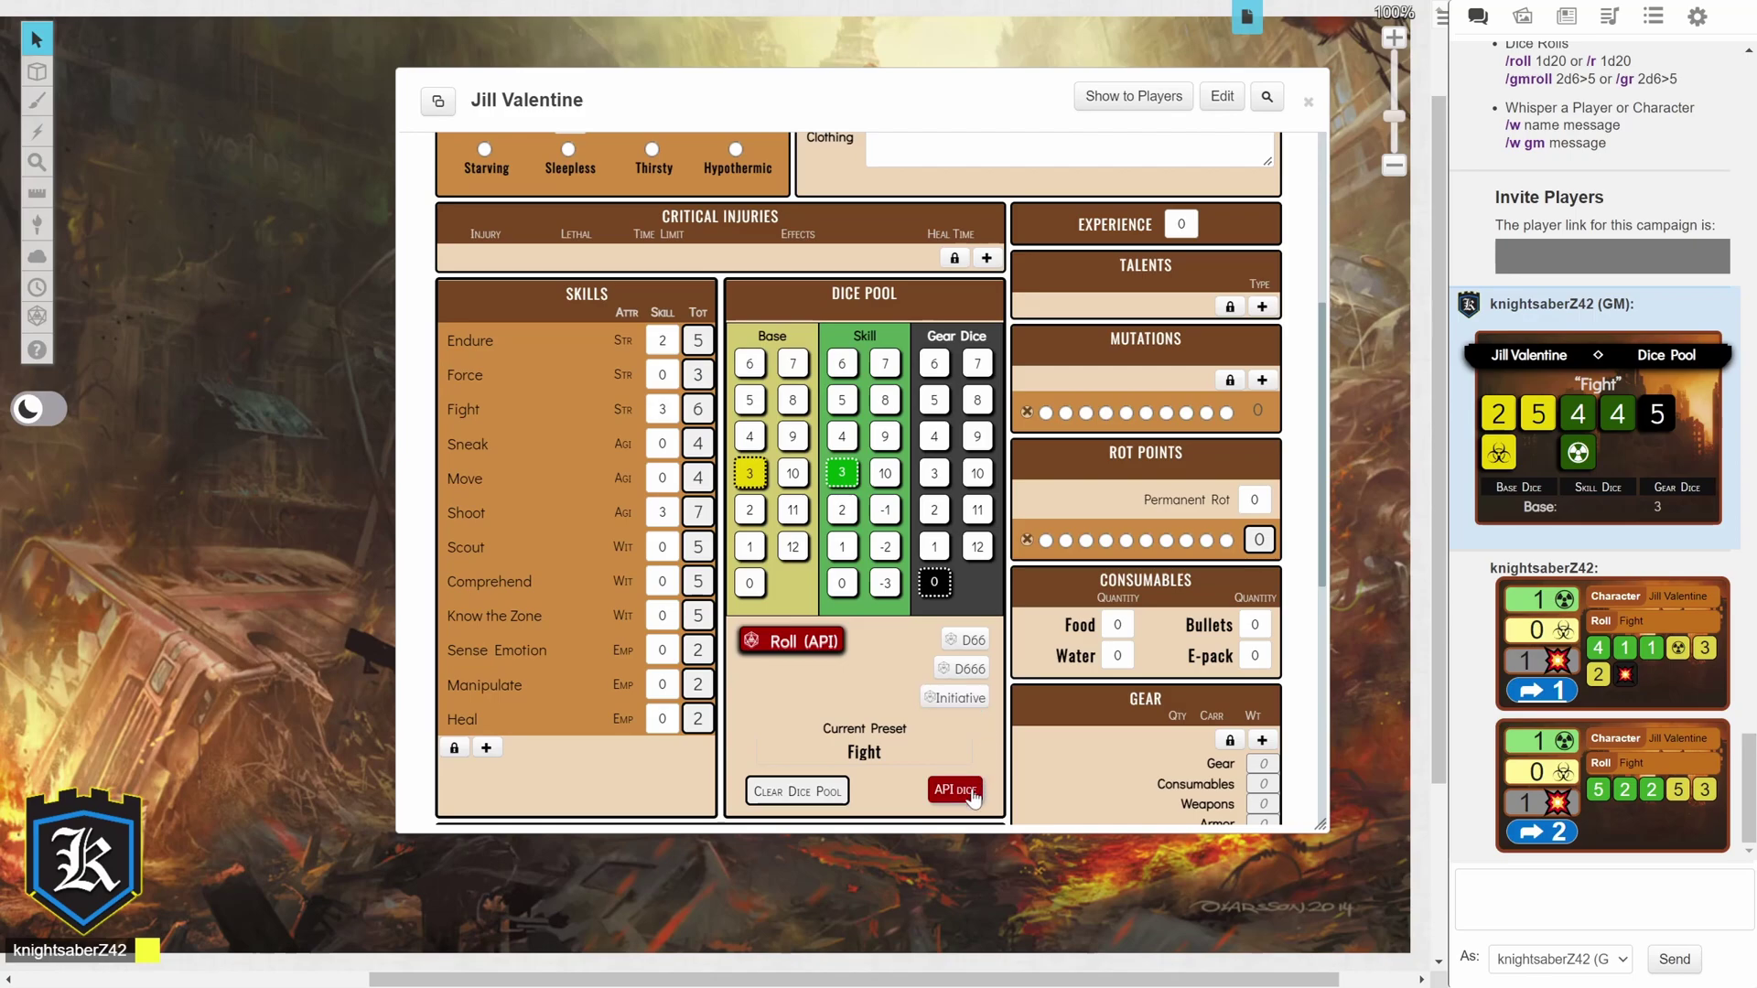
Clear the dice pool, load the Fight and Shoot presets in turn, and clear the pool again
click(794, 800)
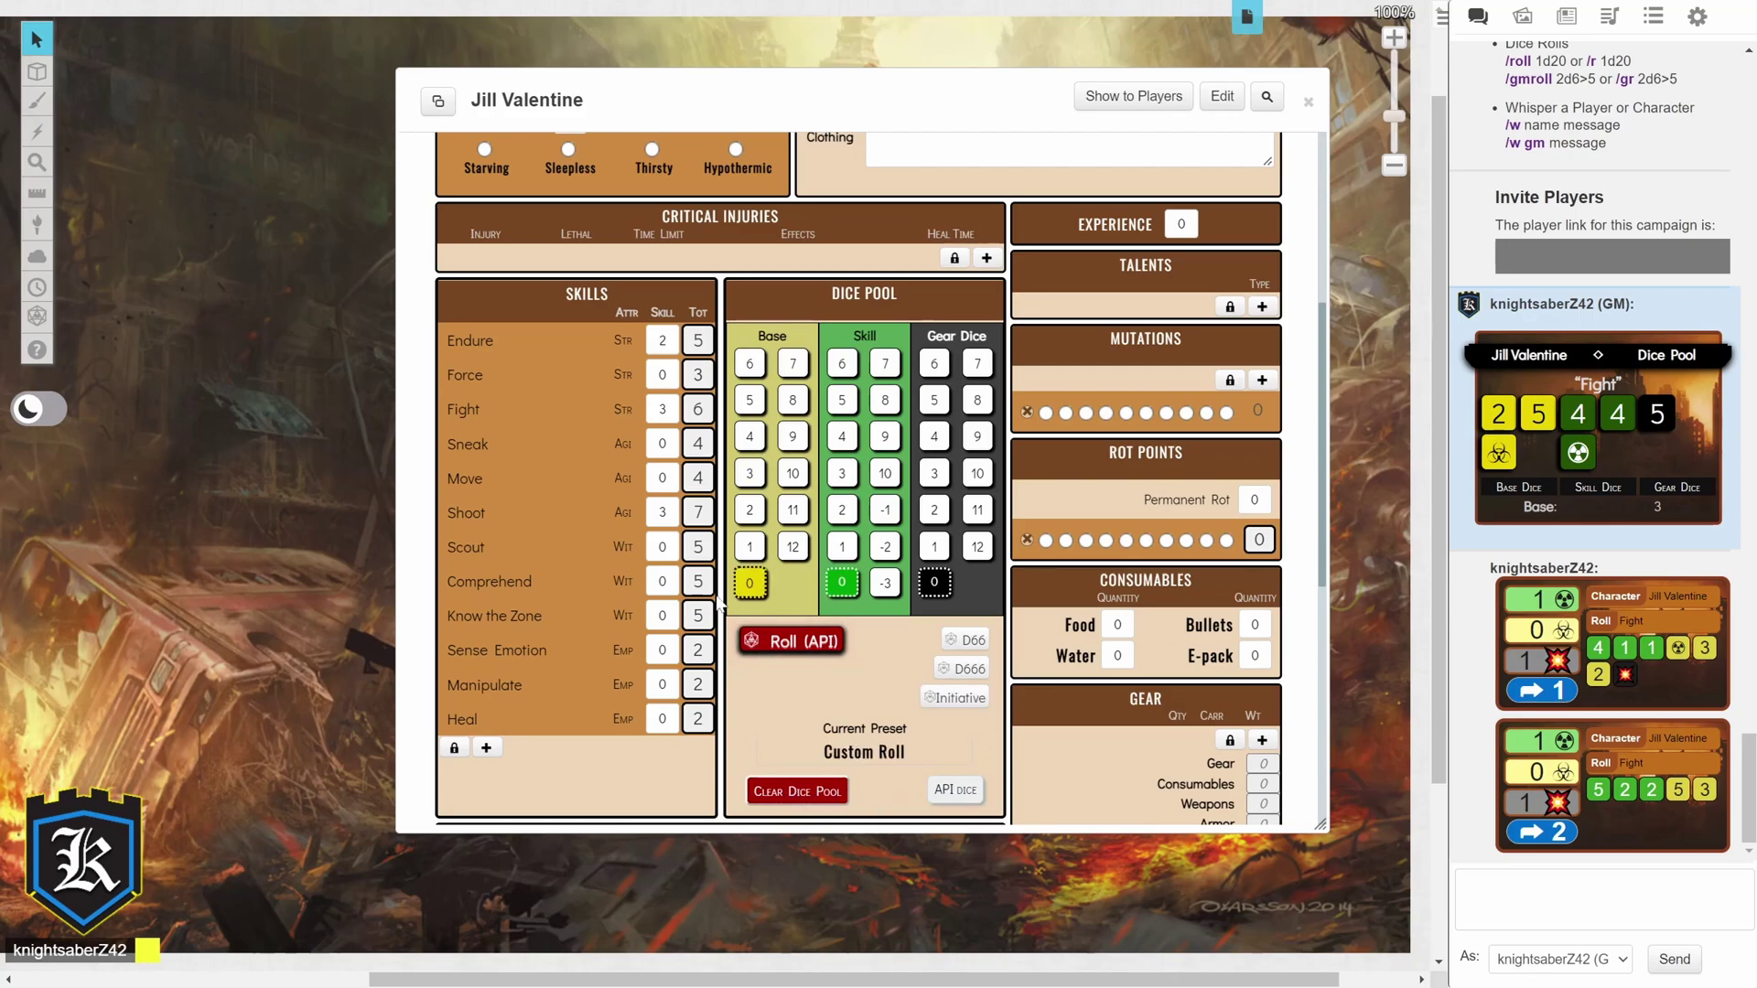
click(698, 410)
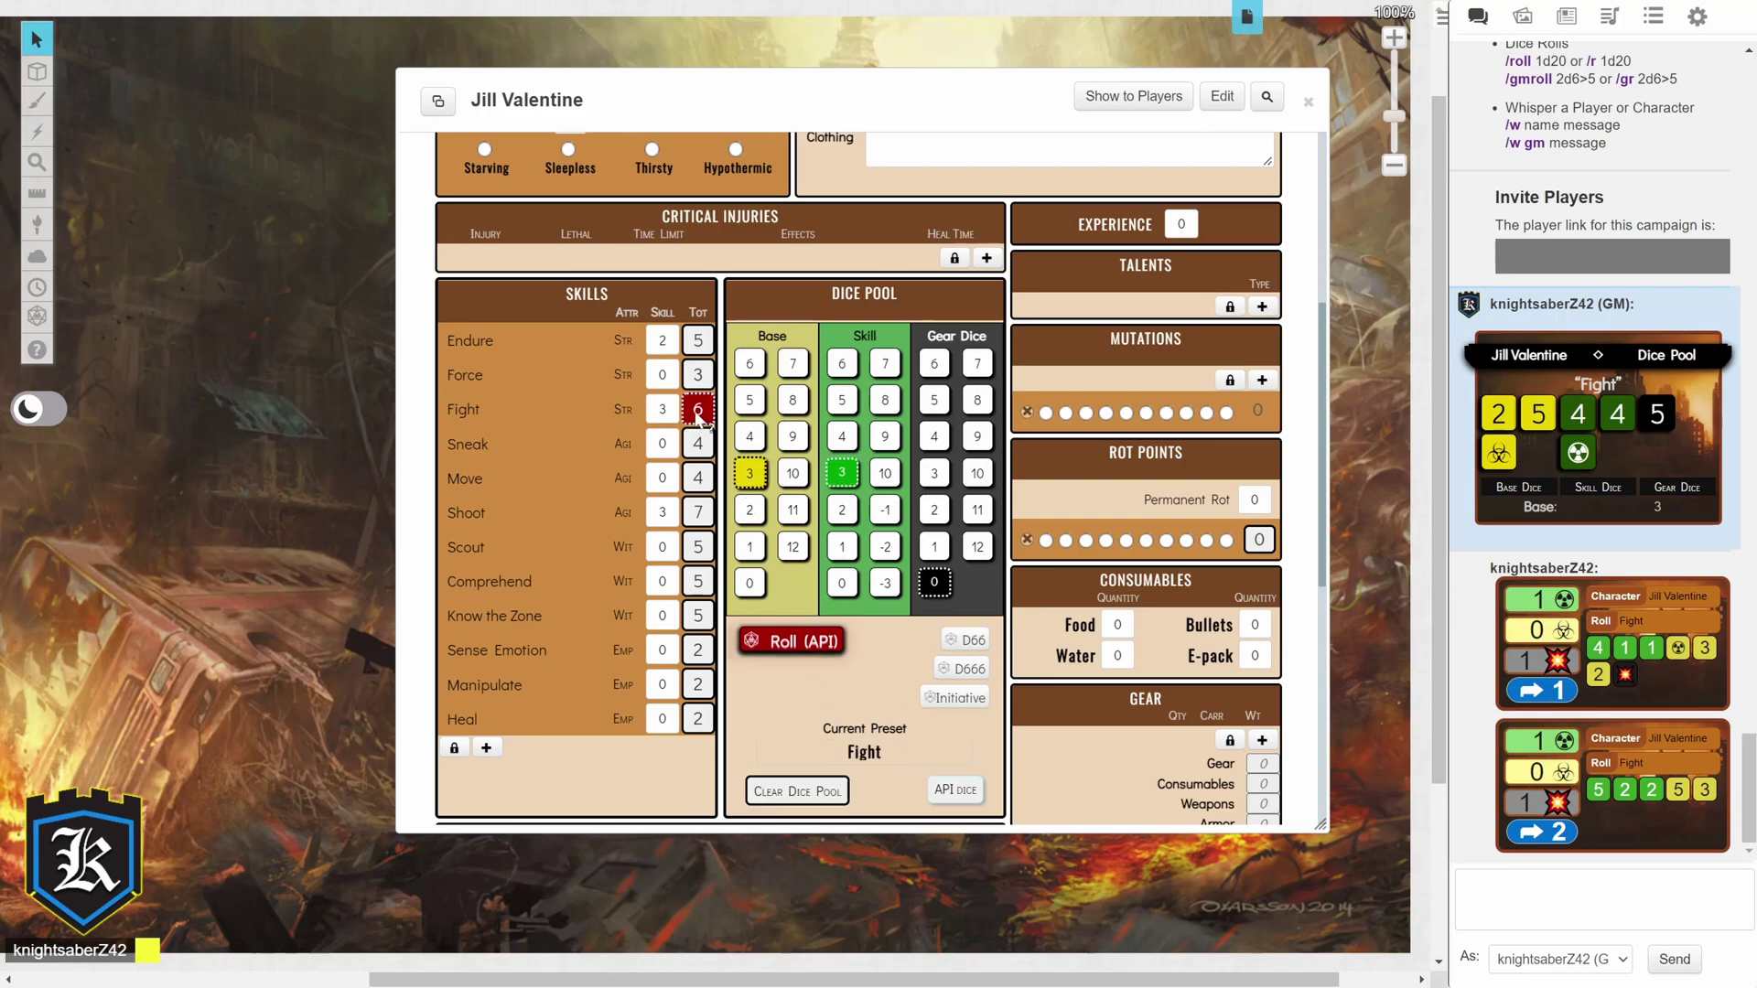
click(700, 513)
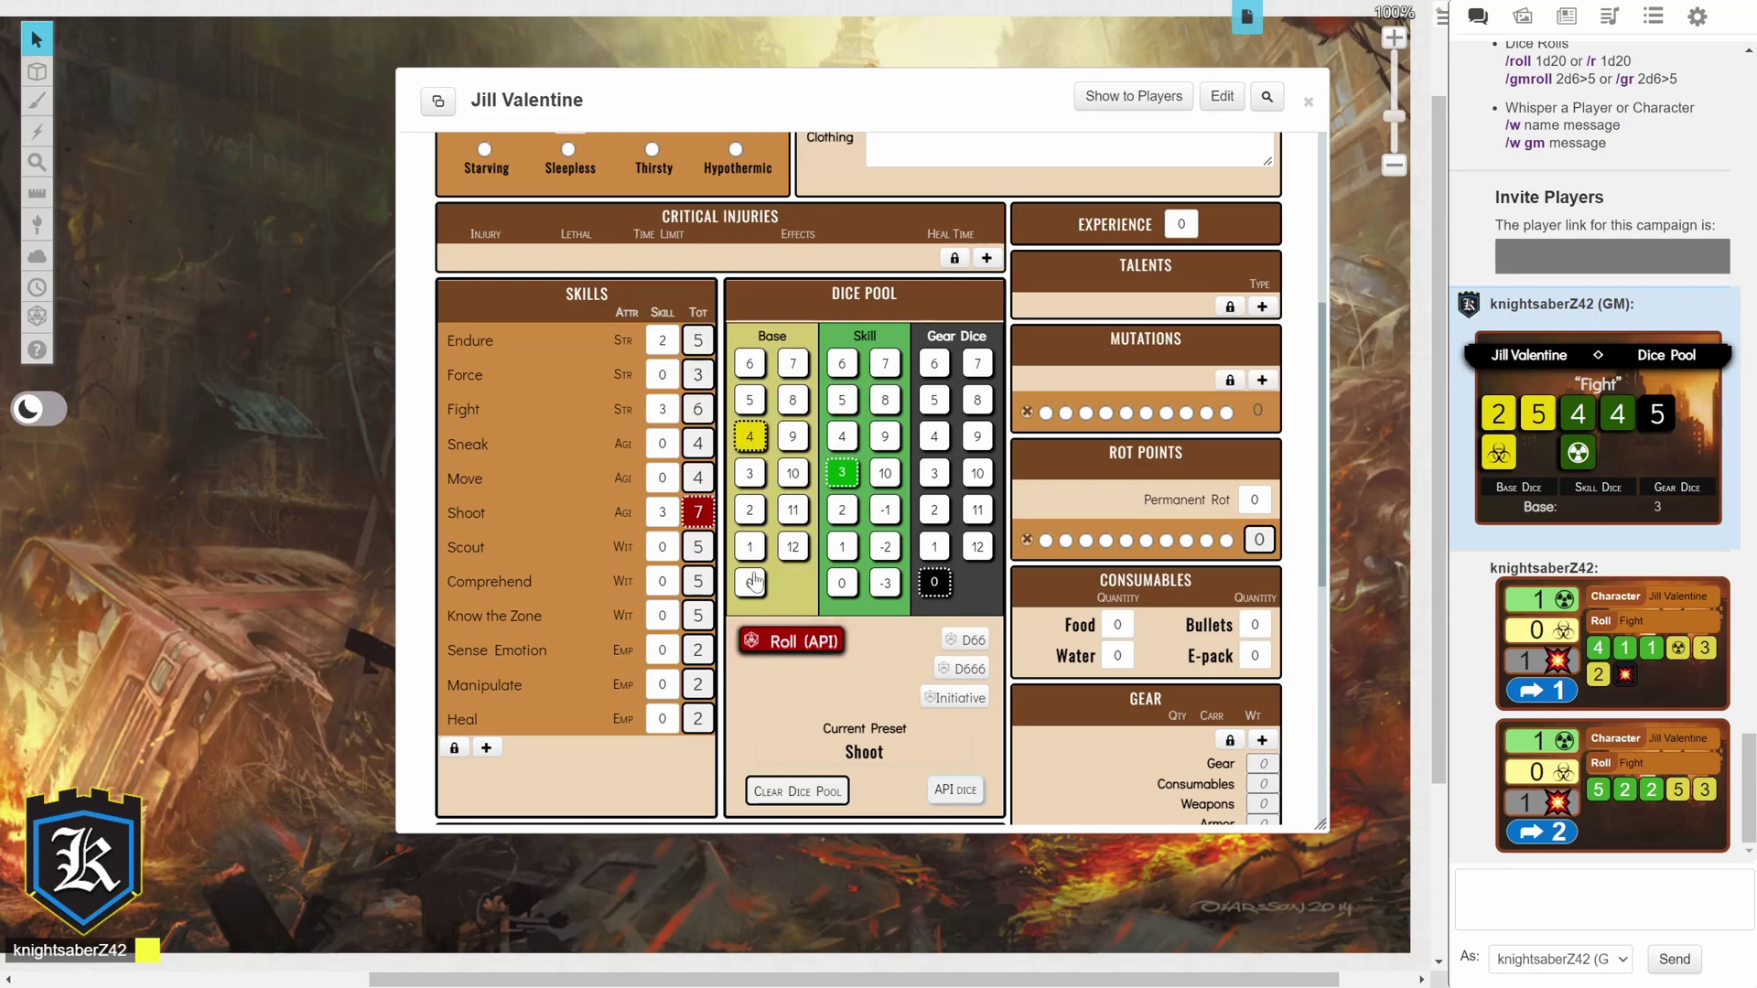
click(826, 782)
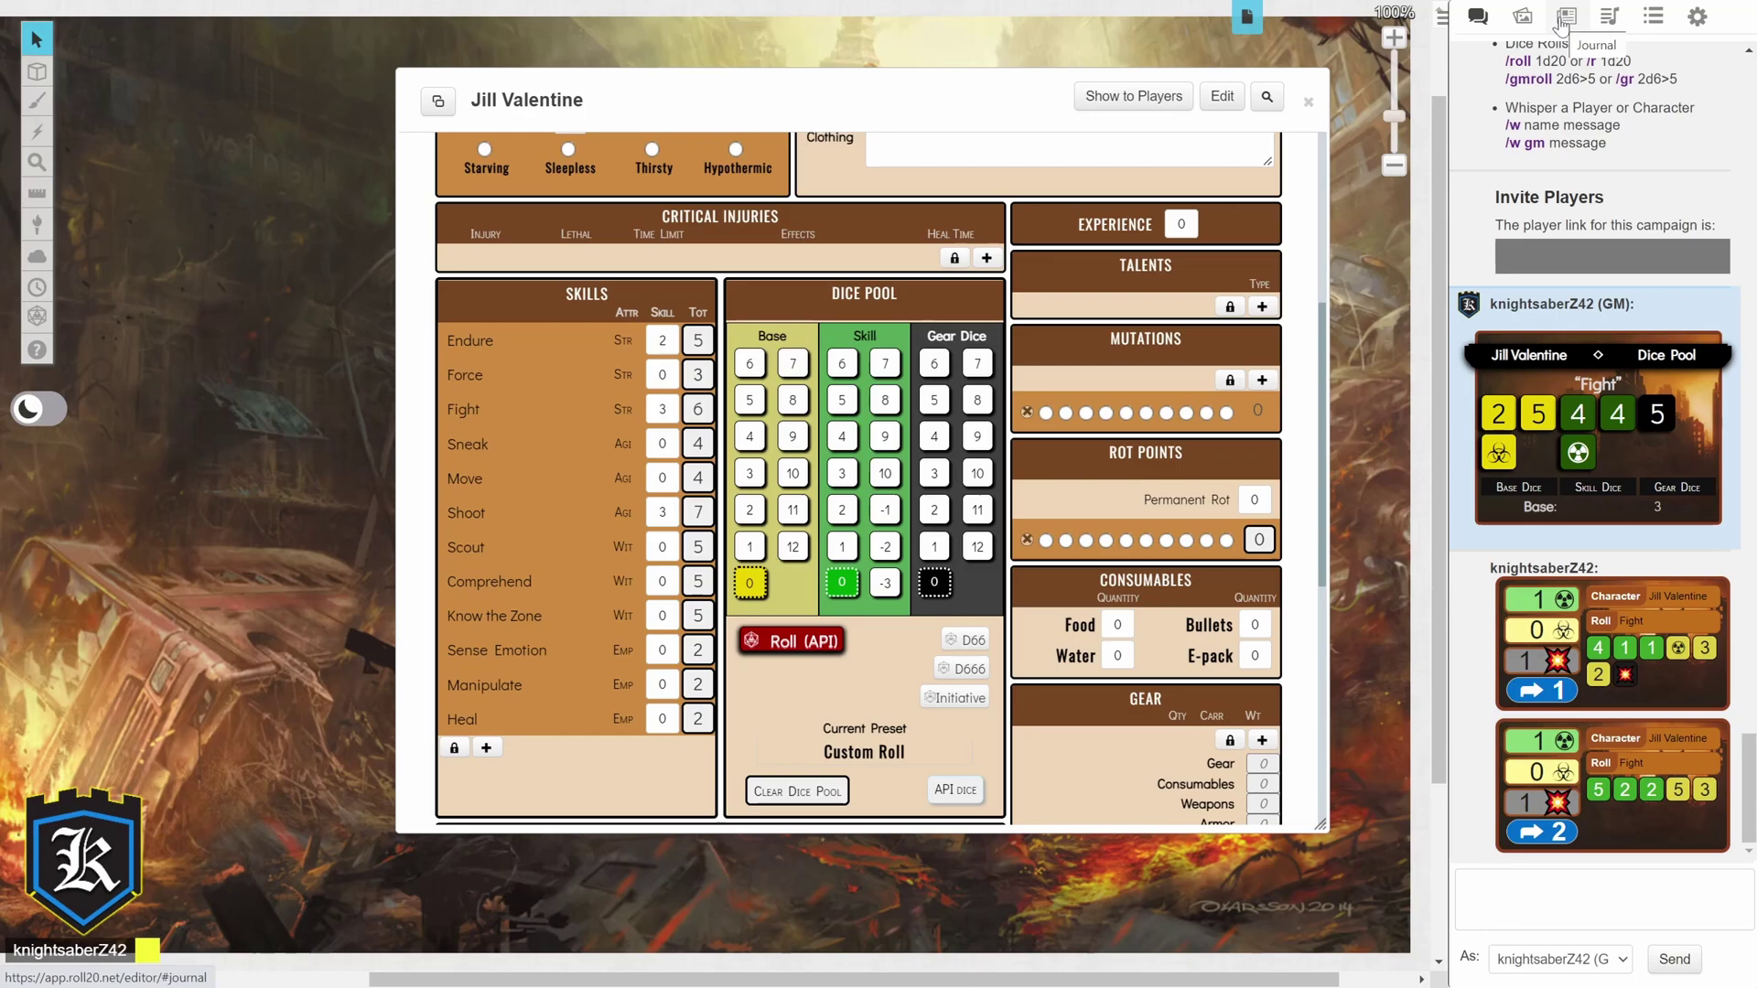
Place the character's token on the map and roll its initiative into the opened turn order, checking the roll in chat
click(37, 287)
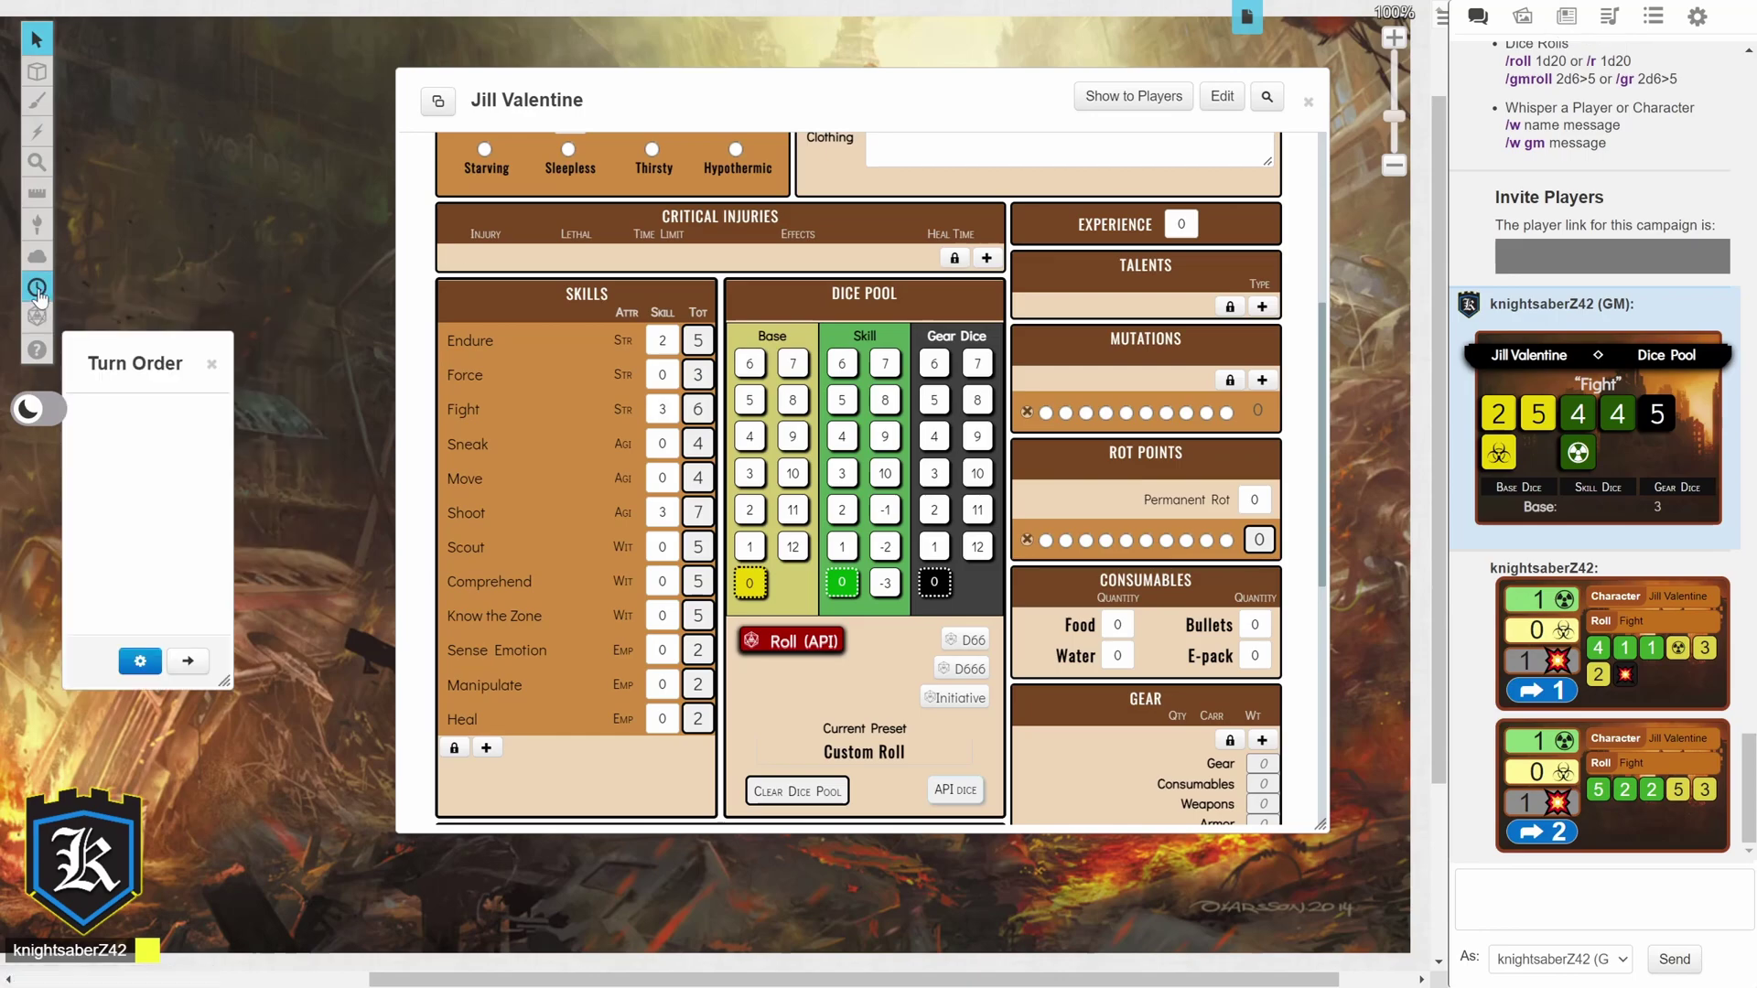
drag(148, 334, 88, 426)
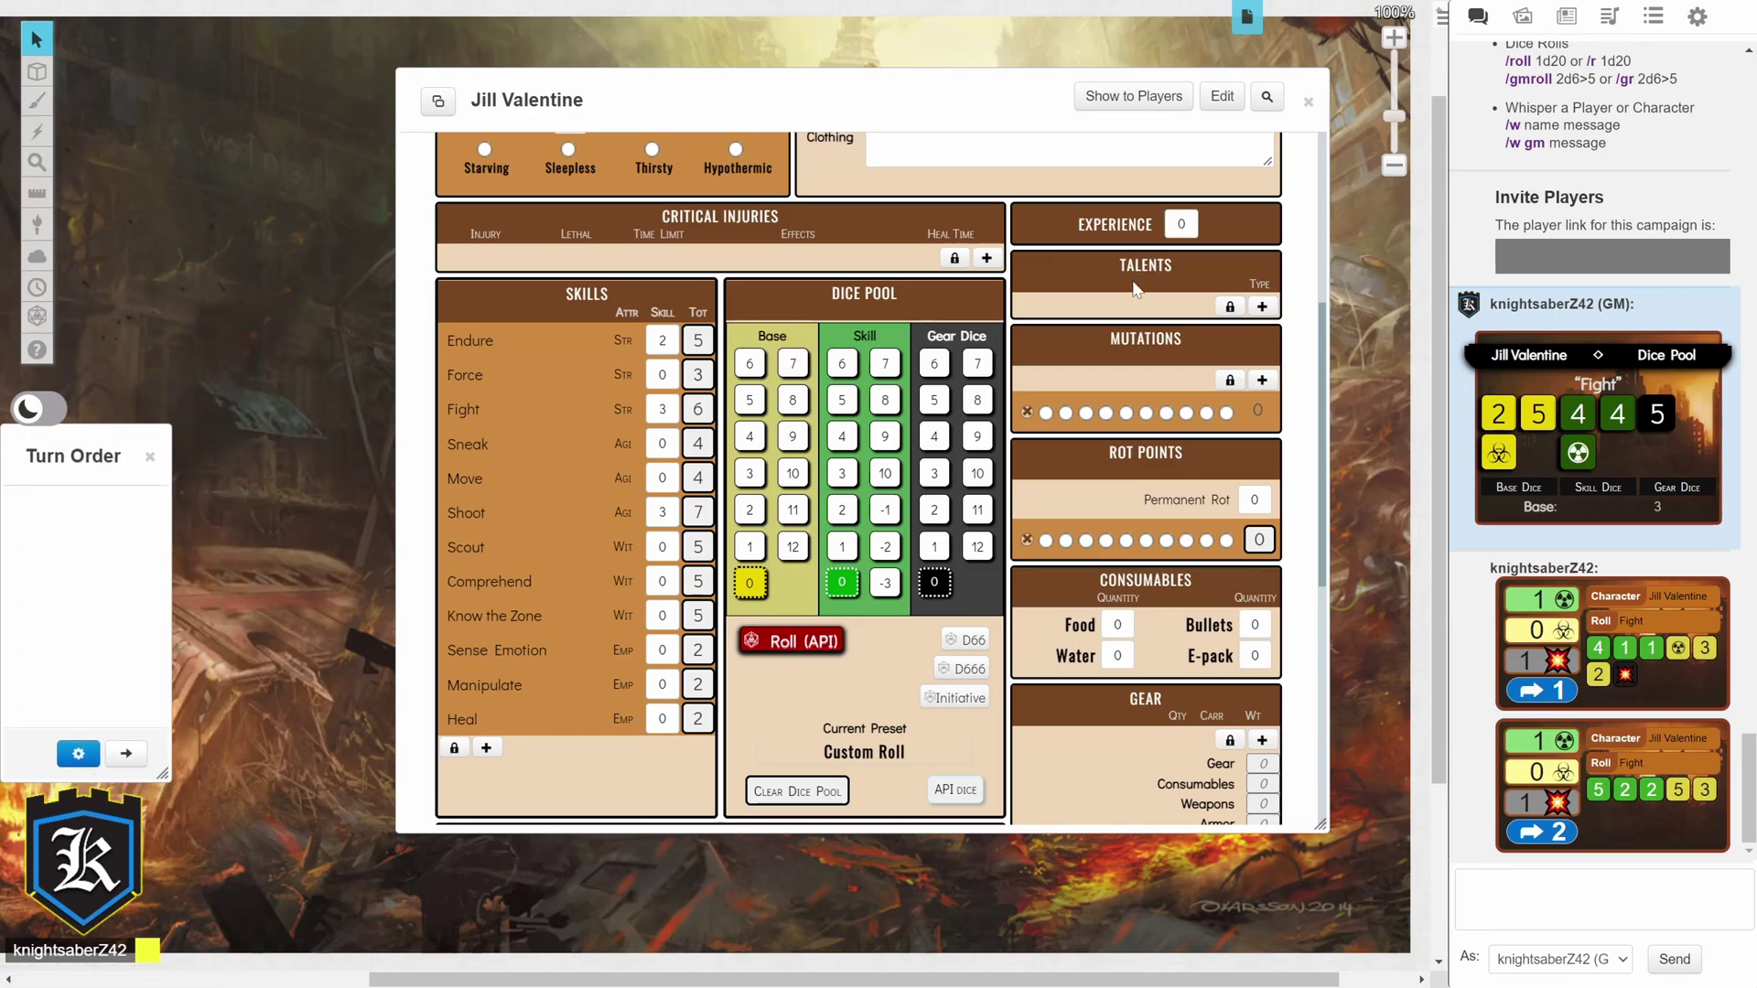
click(1565, 15)
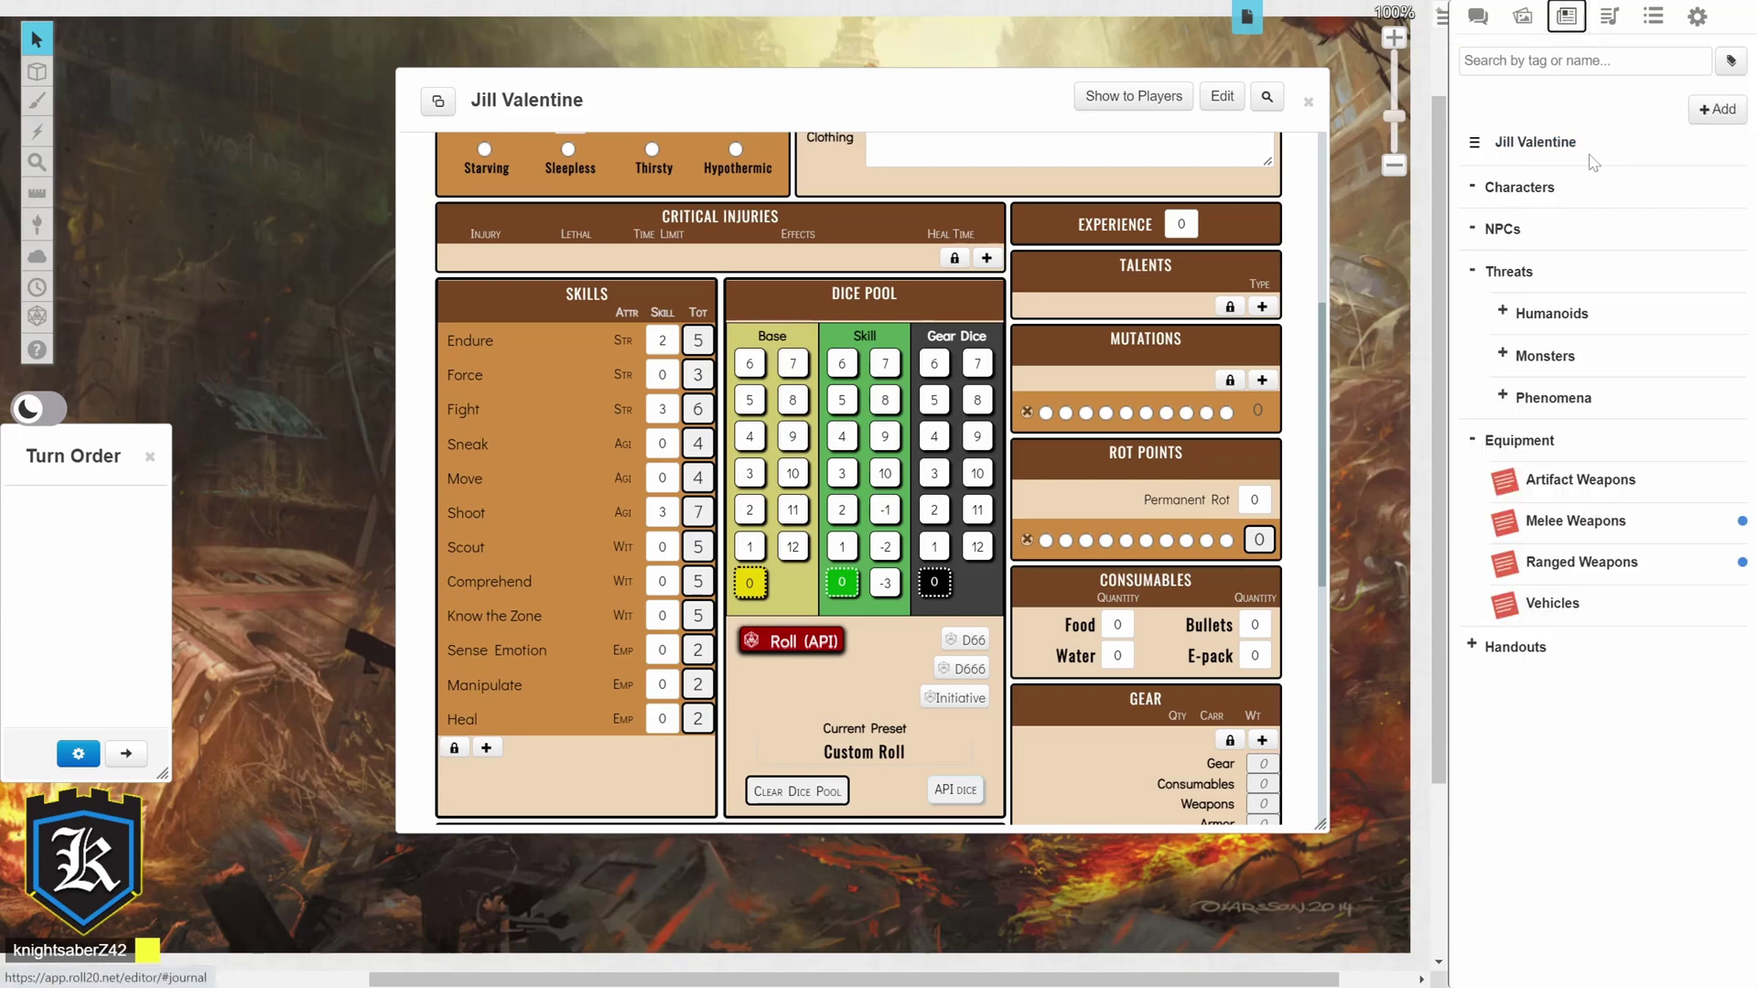
drag(1500, 164, 270, 260)
click(203, 169)
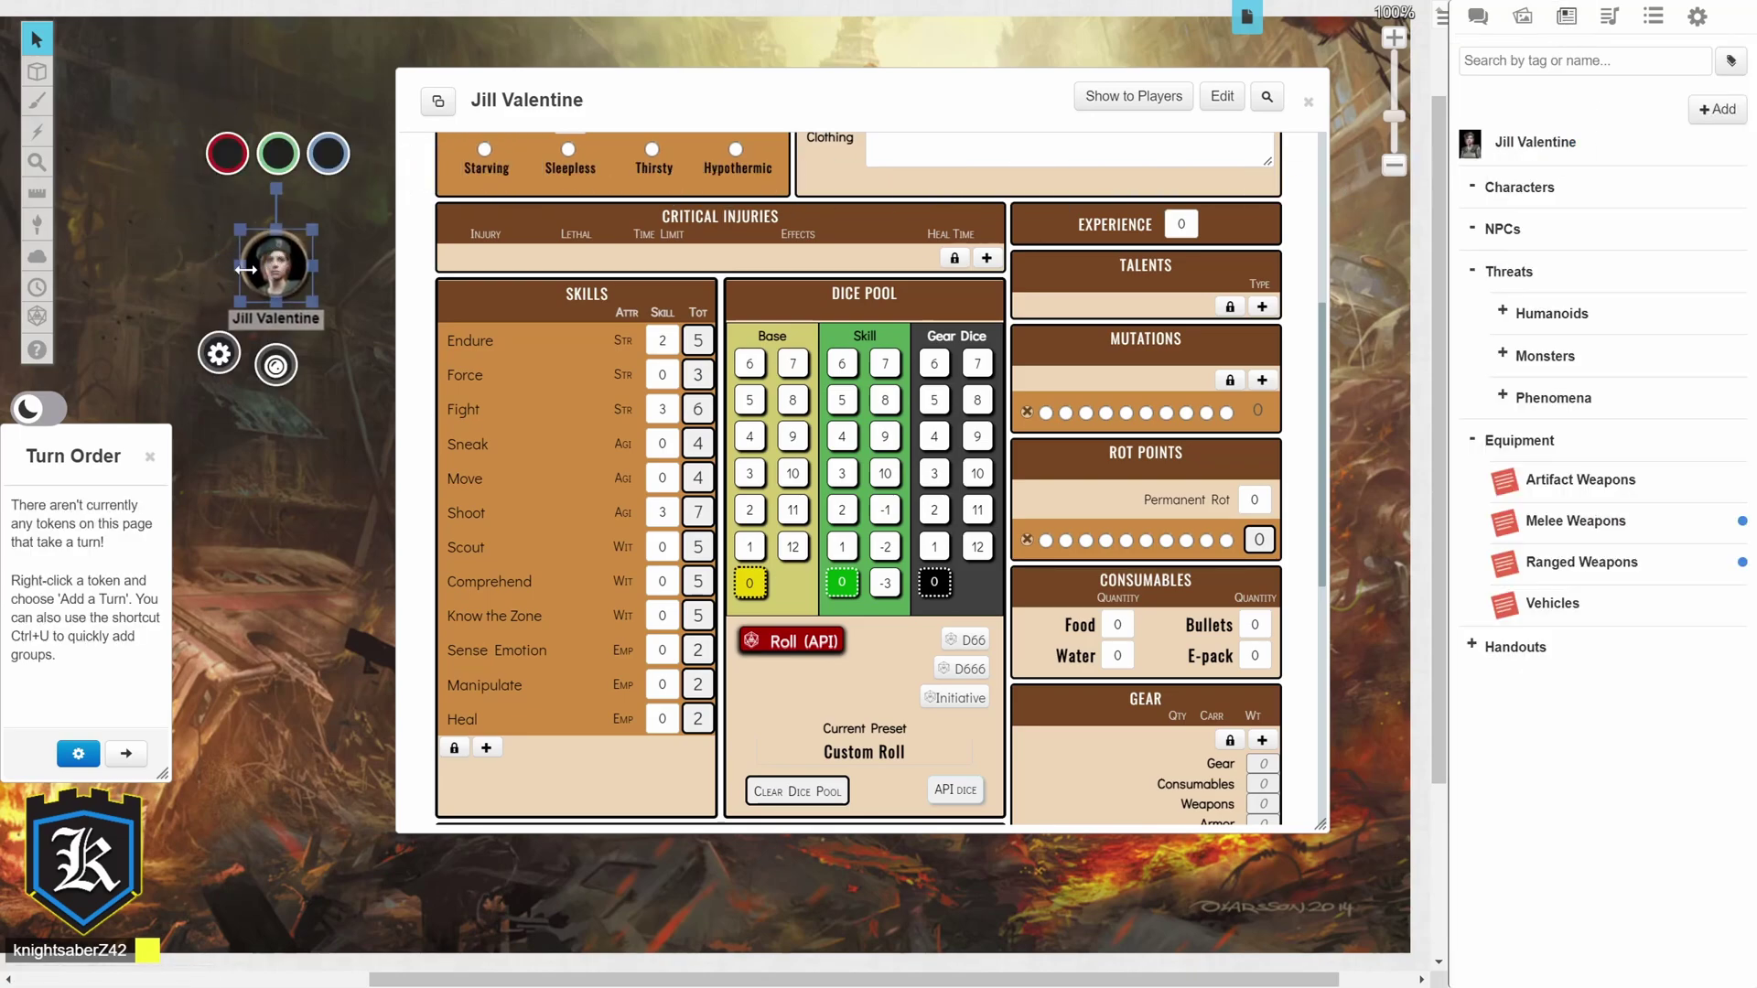
click(958, 701)
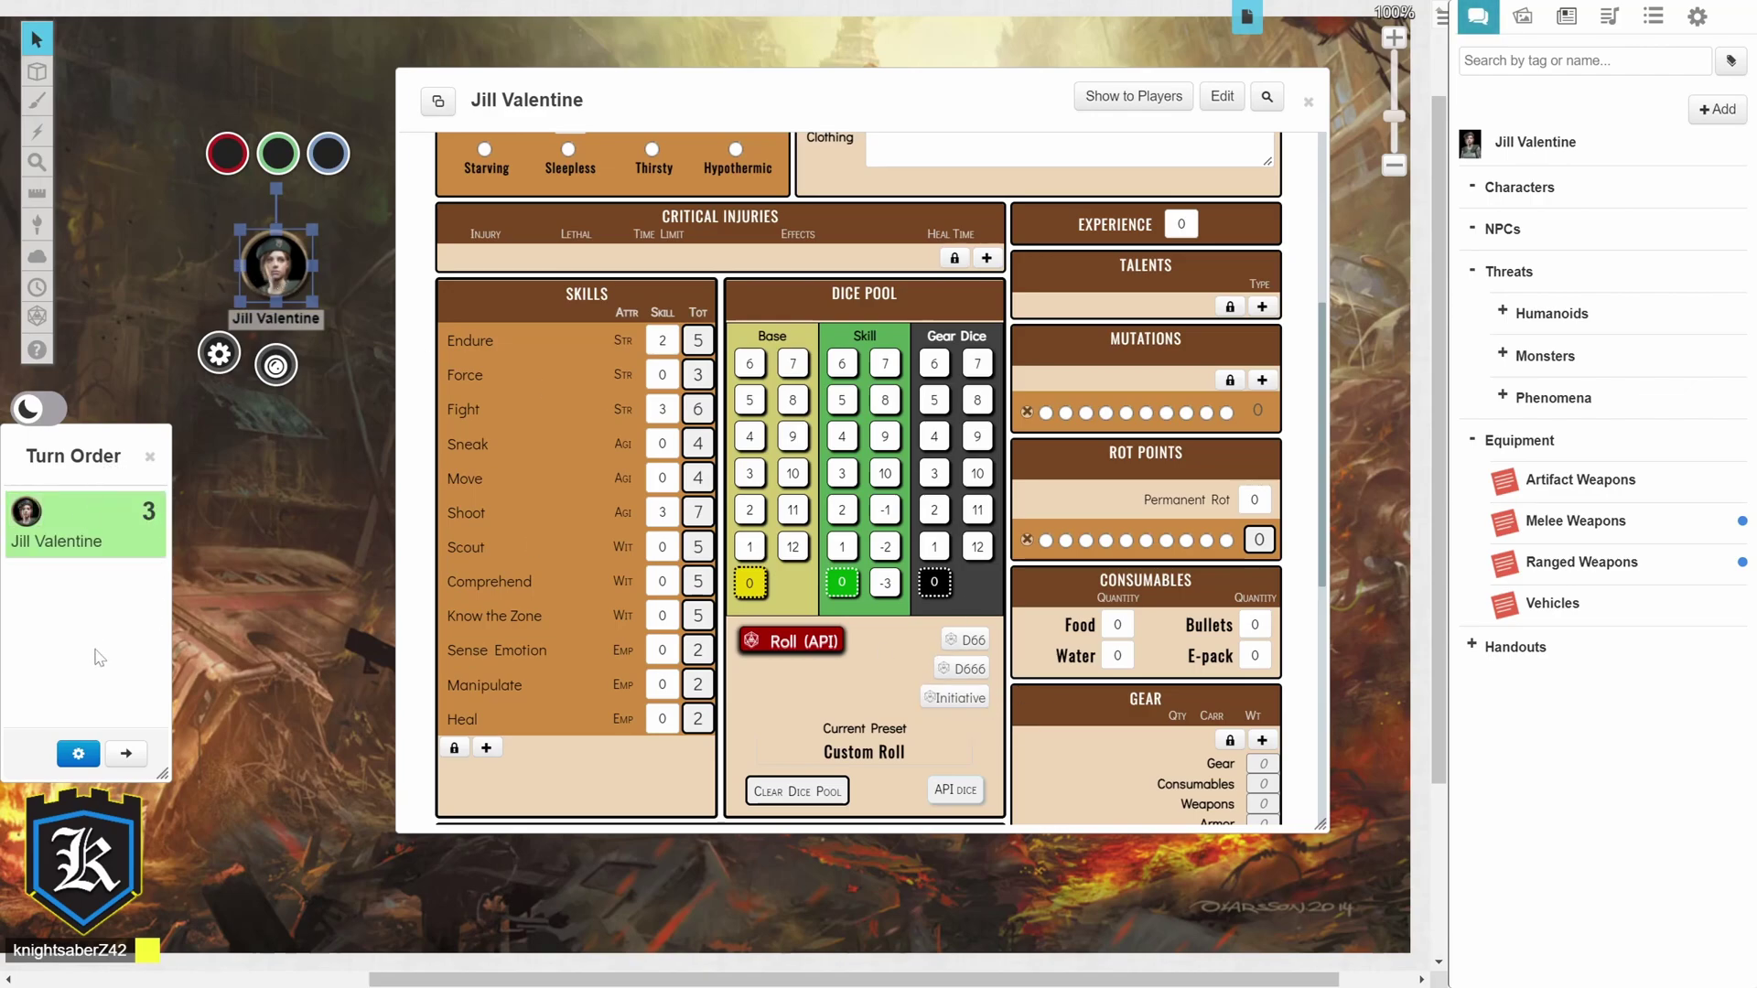
click(1478, 16)
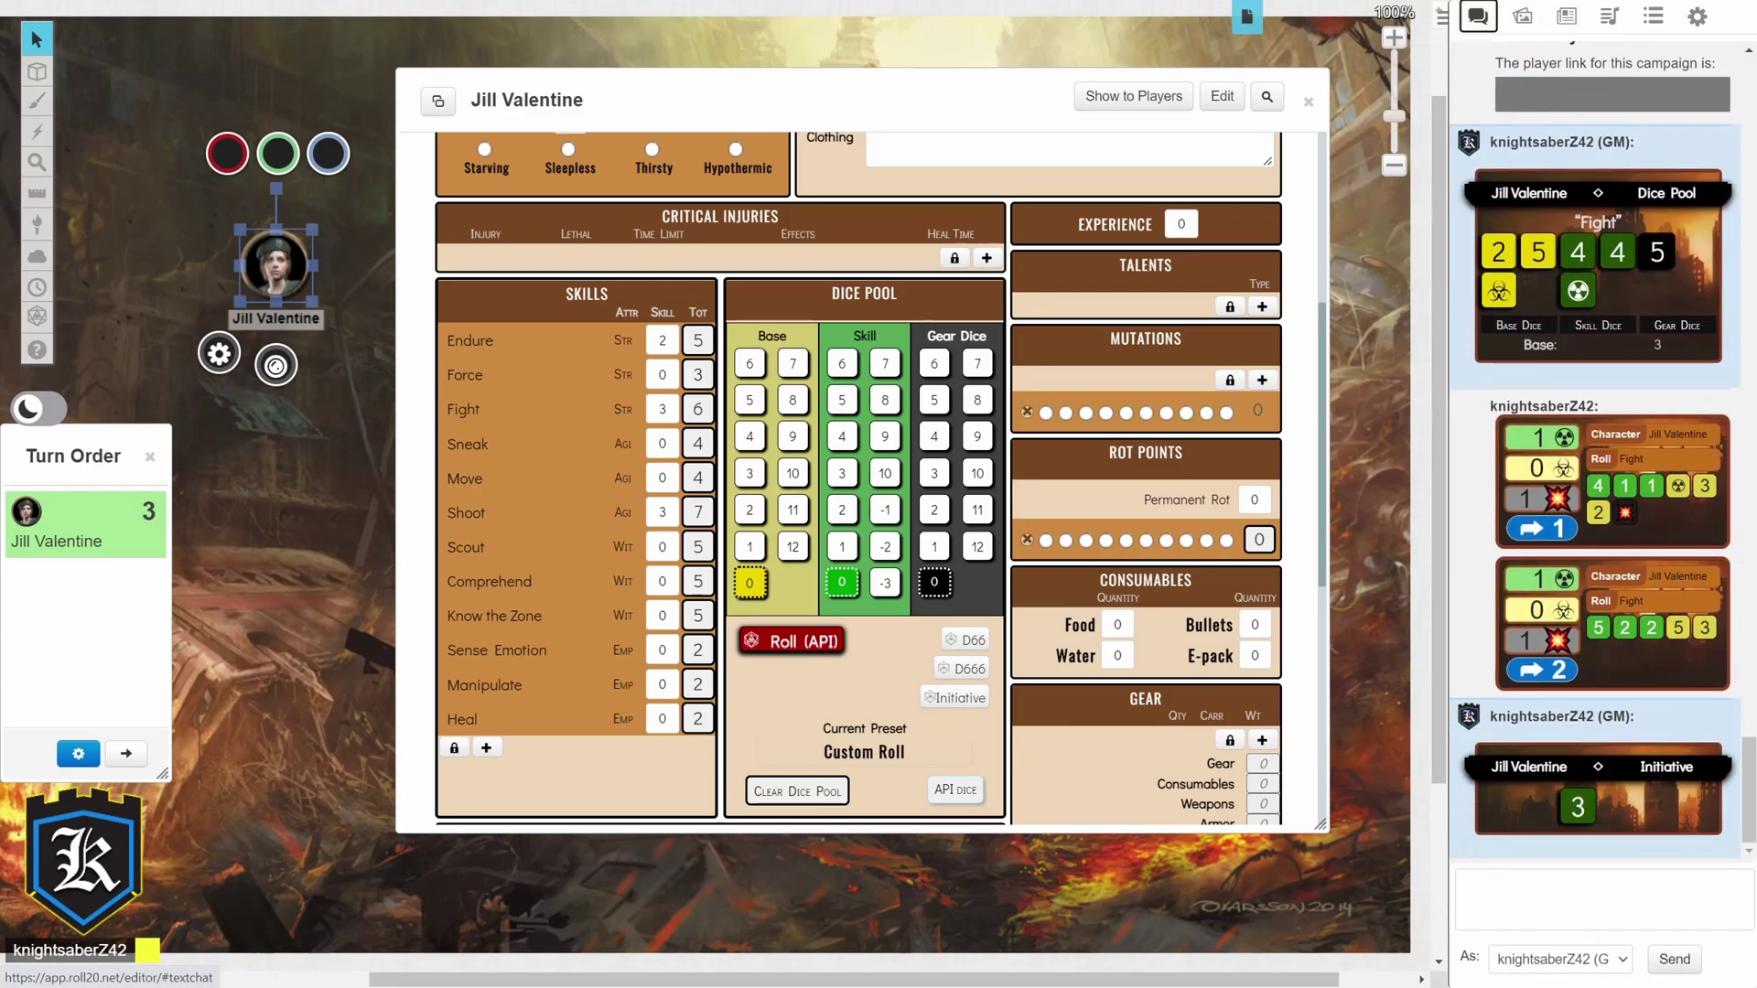
Add a weapon named Baseball Bat to the character sheet, keeping its type as Melee
scroll(949, 655, down, 5)
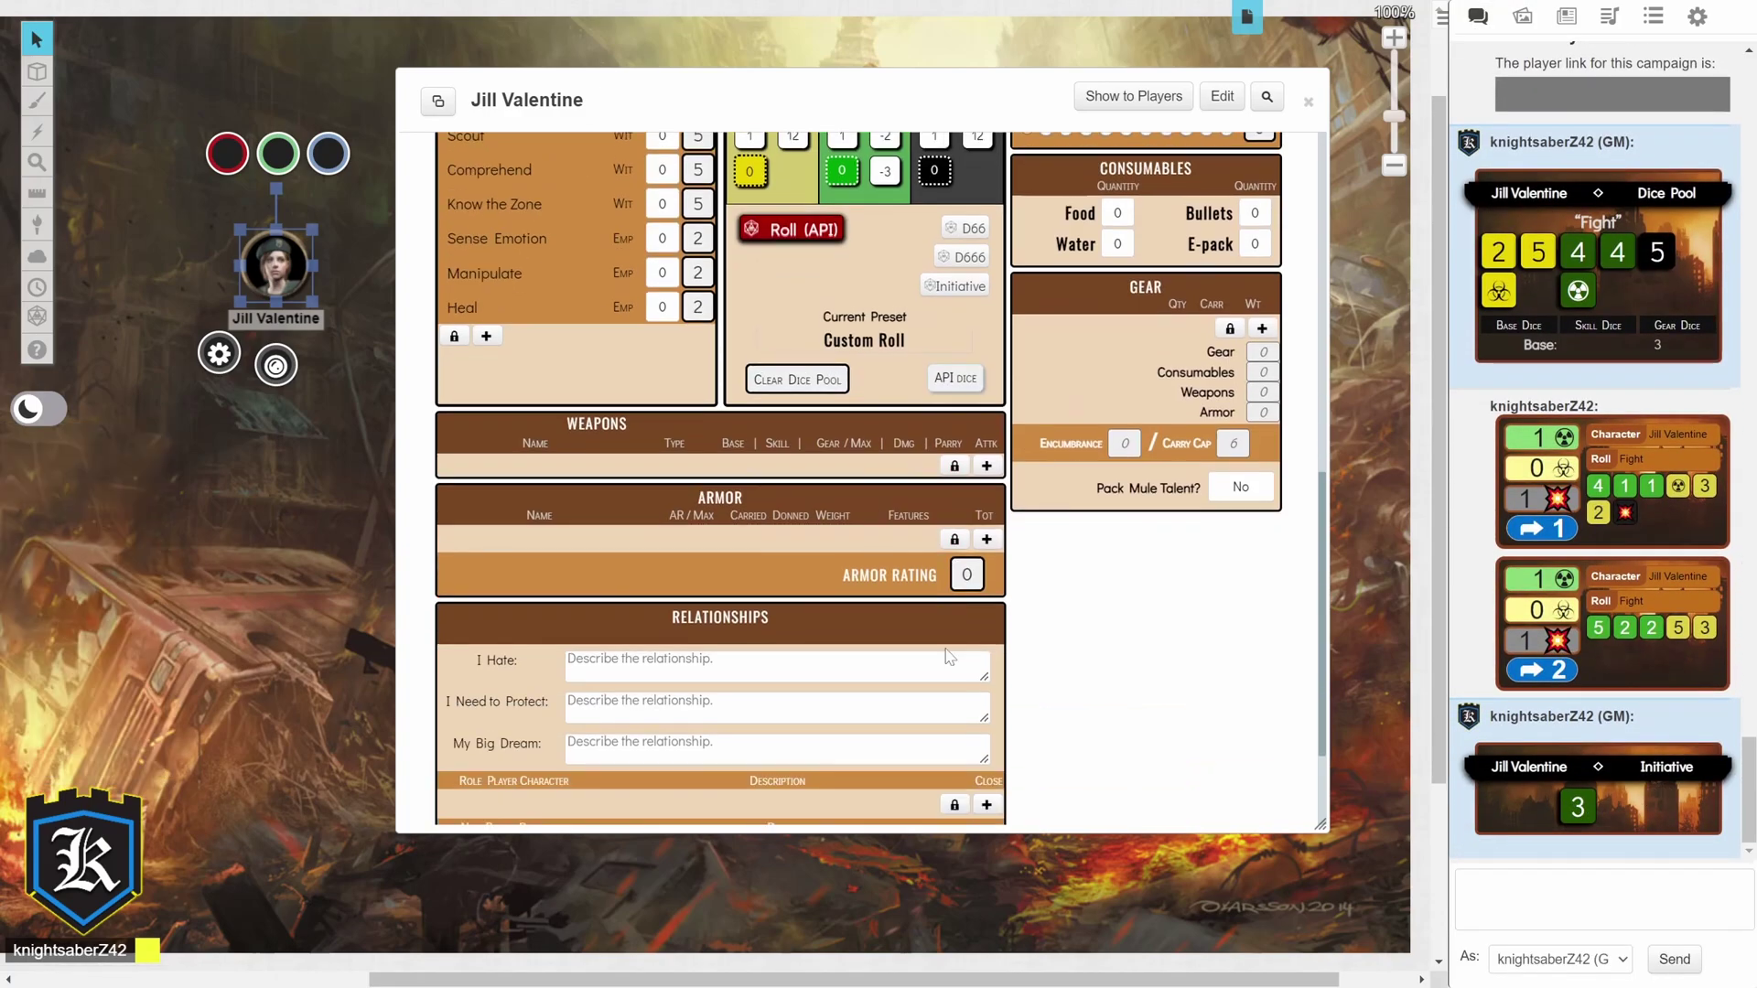
scroll(951, 668, up, 5)
scroll(952, 668, down, 8)
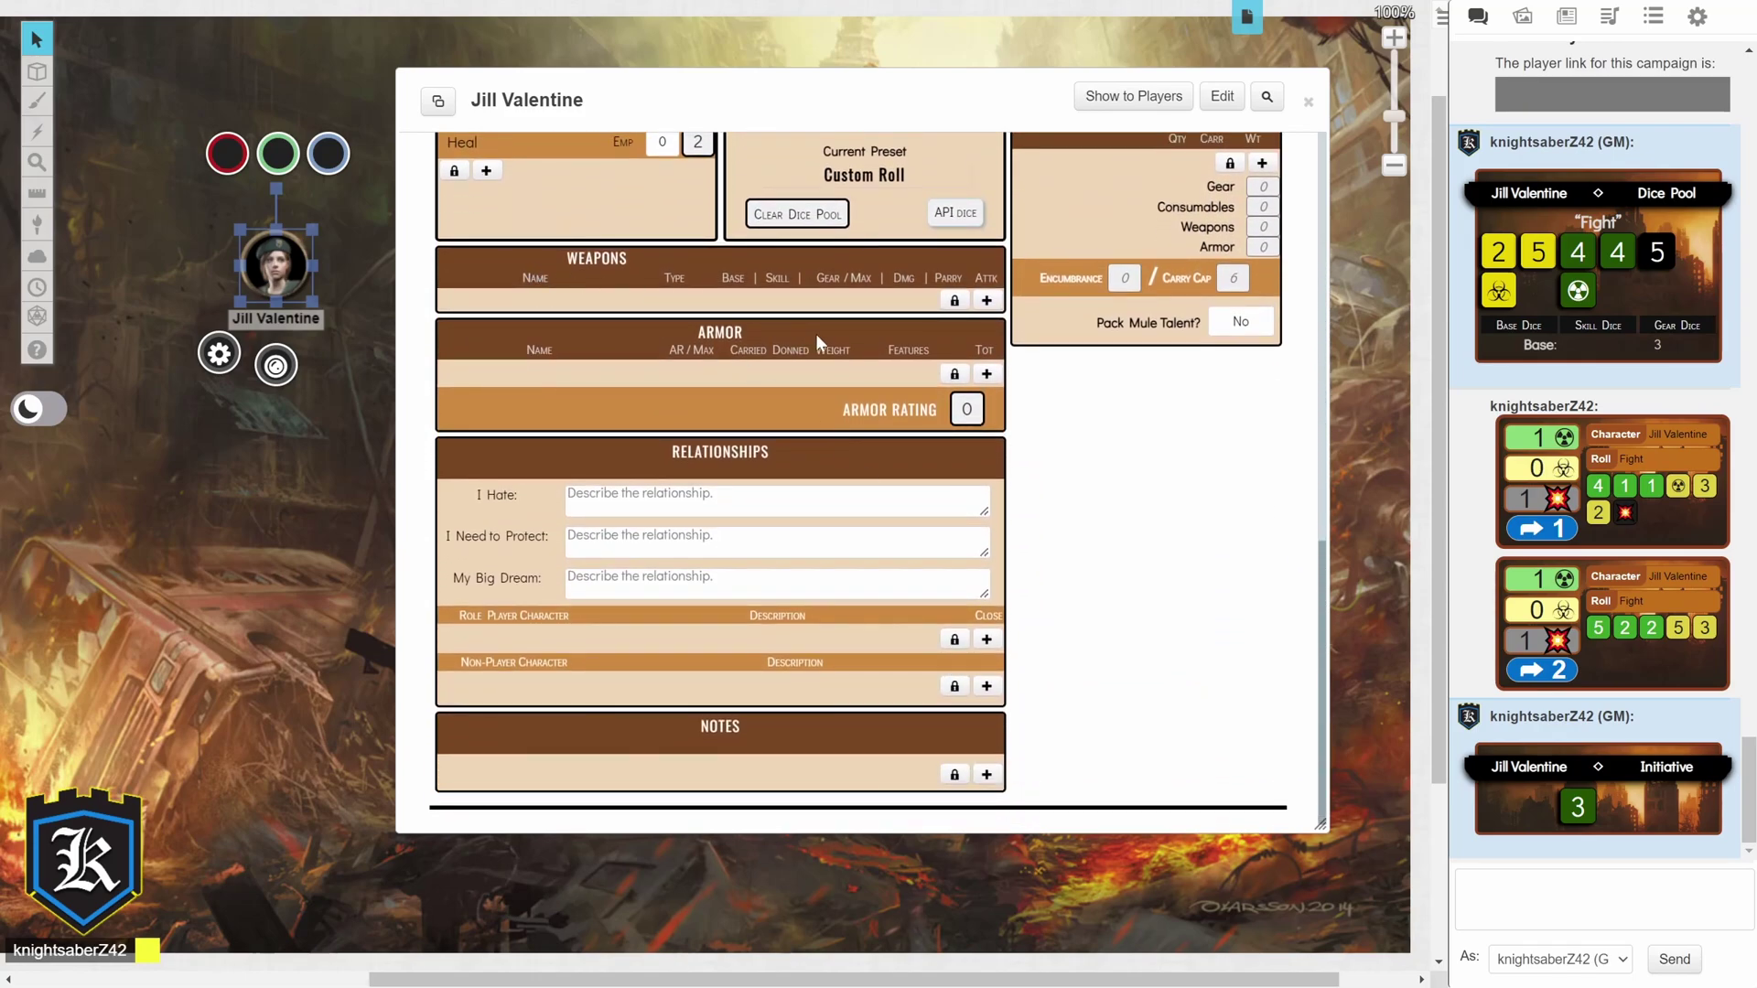
click(987, 300)
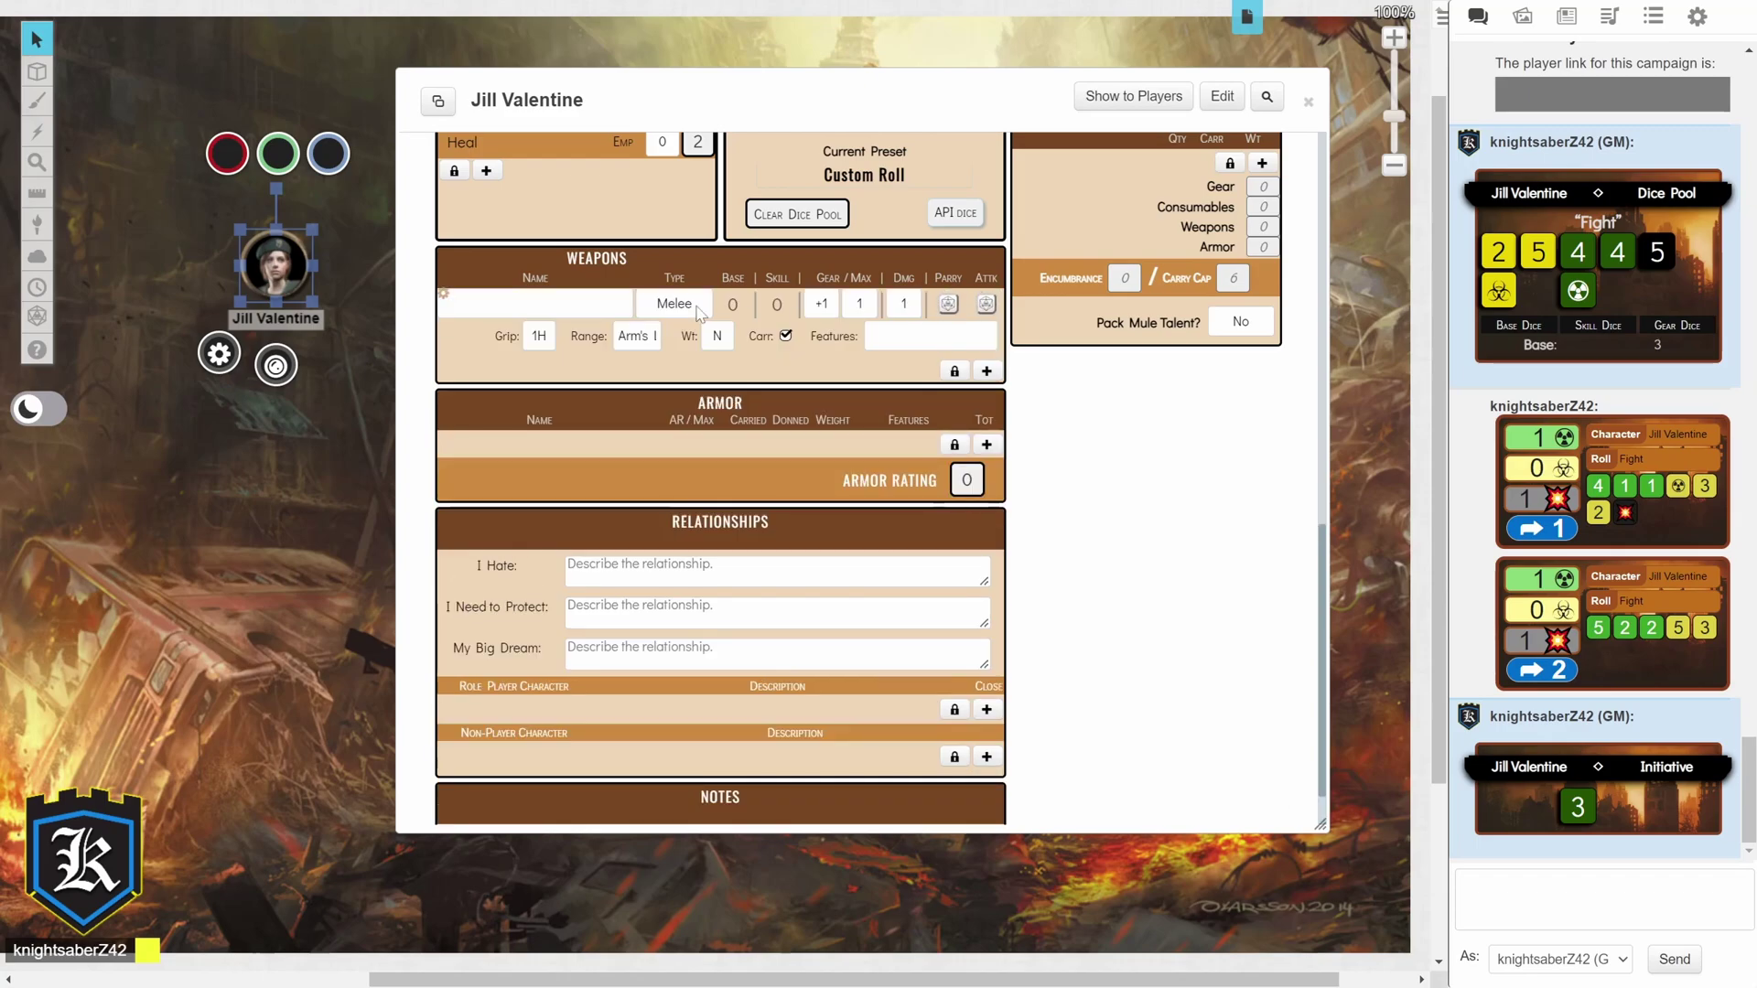
text(Baseball Bat)
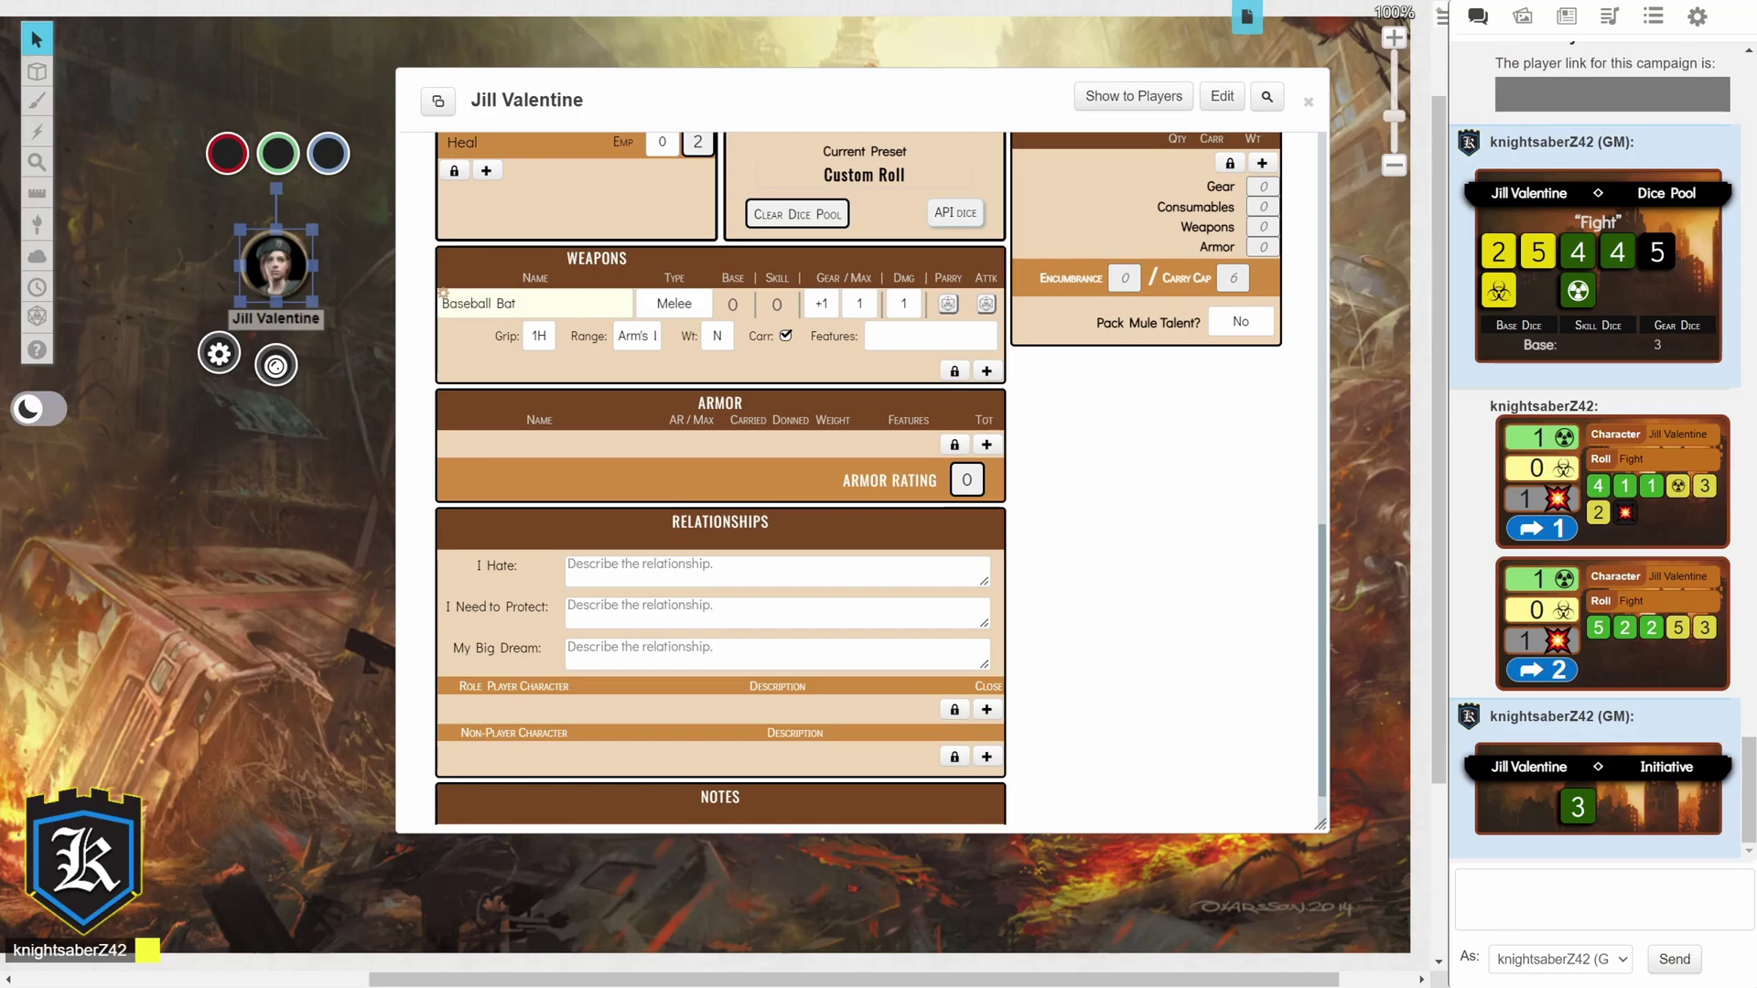
click(688, 304)
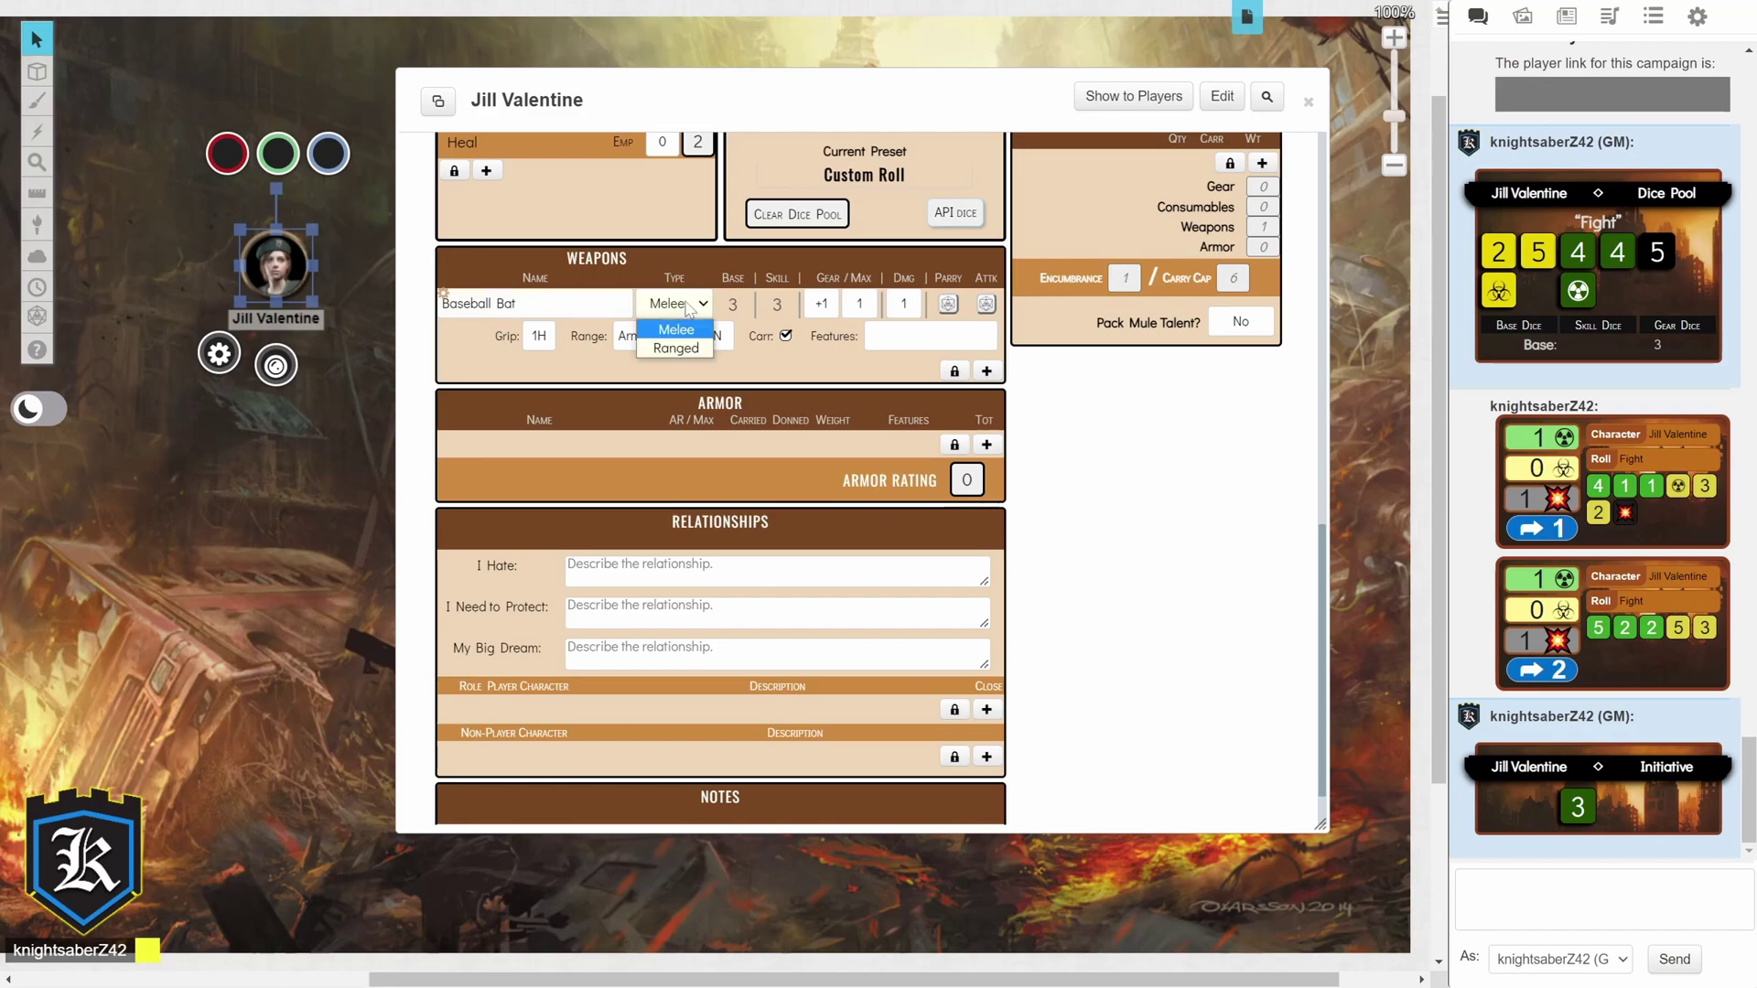
click(688, 309)
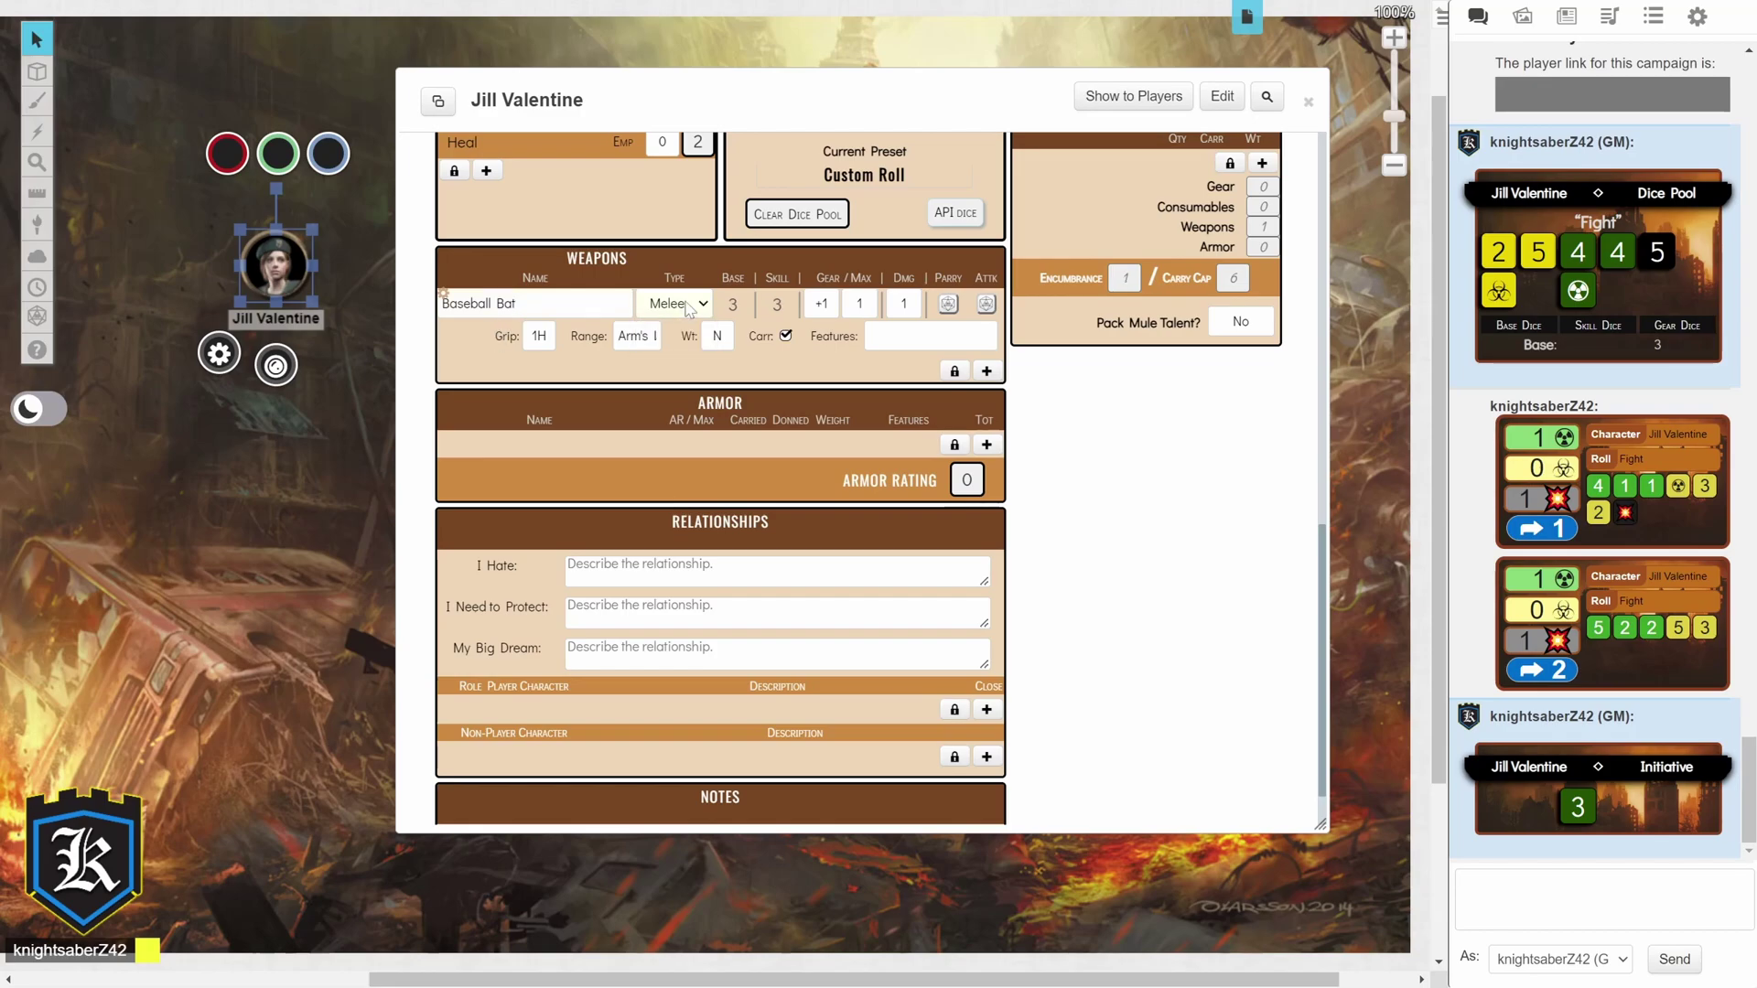
Examine the Baseball Bat's gear bonus and its range and weight options without changing them
click(828, 305)
click(830, 309)
click(636, 339)
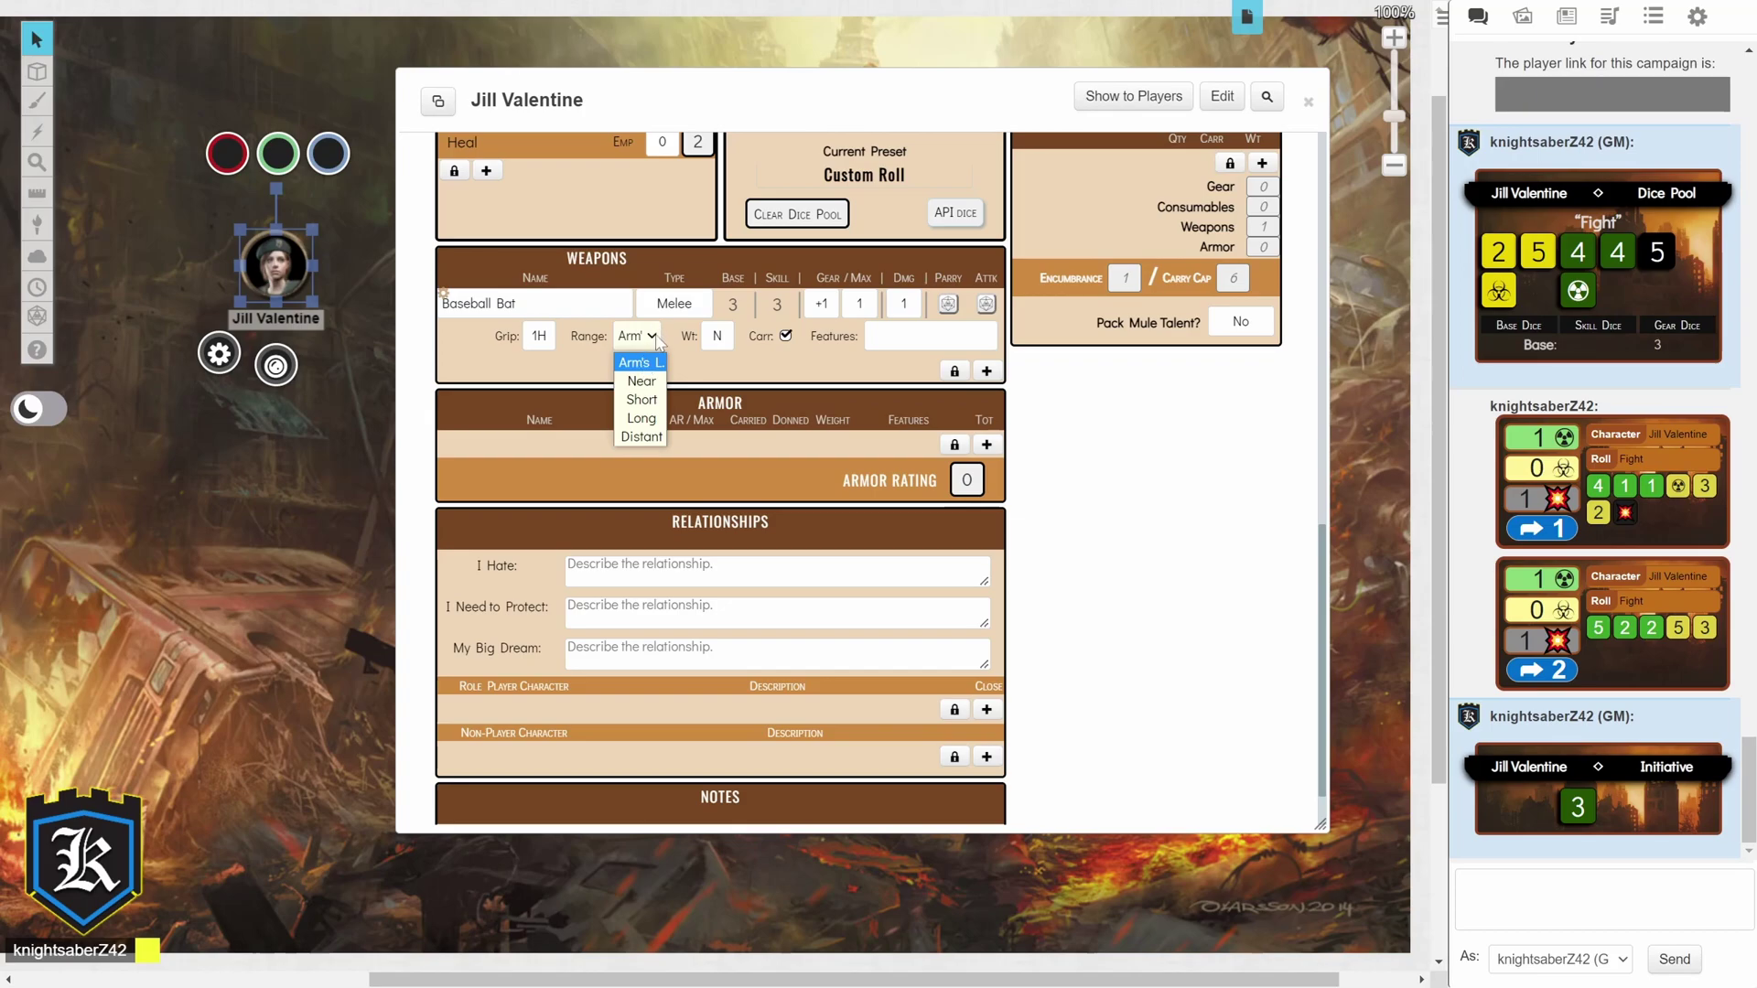
click(657, 340)
click(655, 340)
click(653, 341)
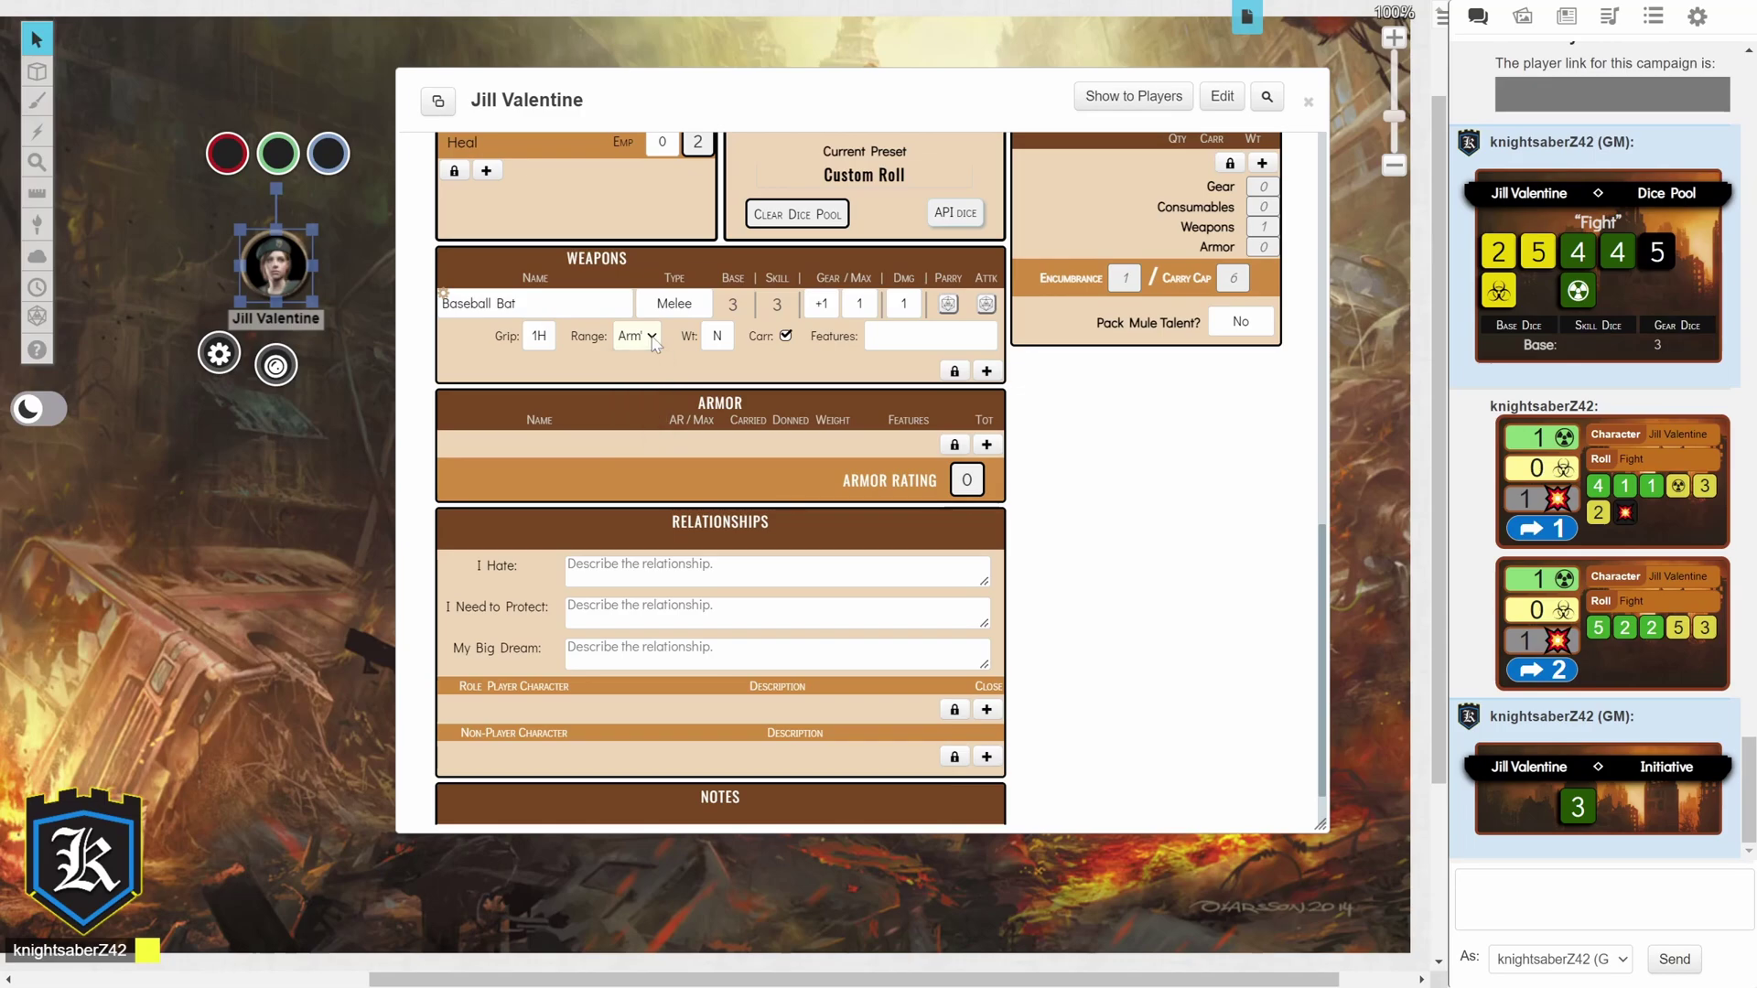
click(653, 341)
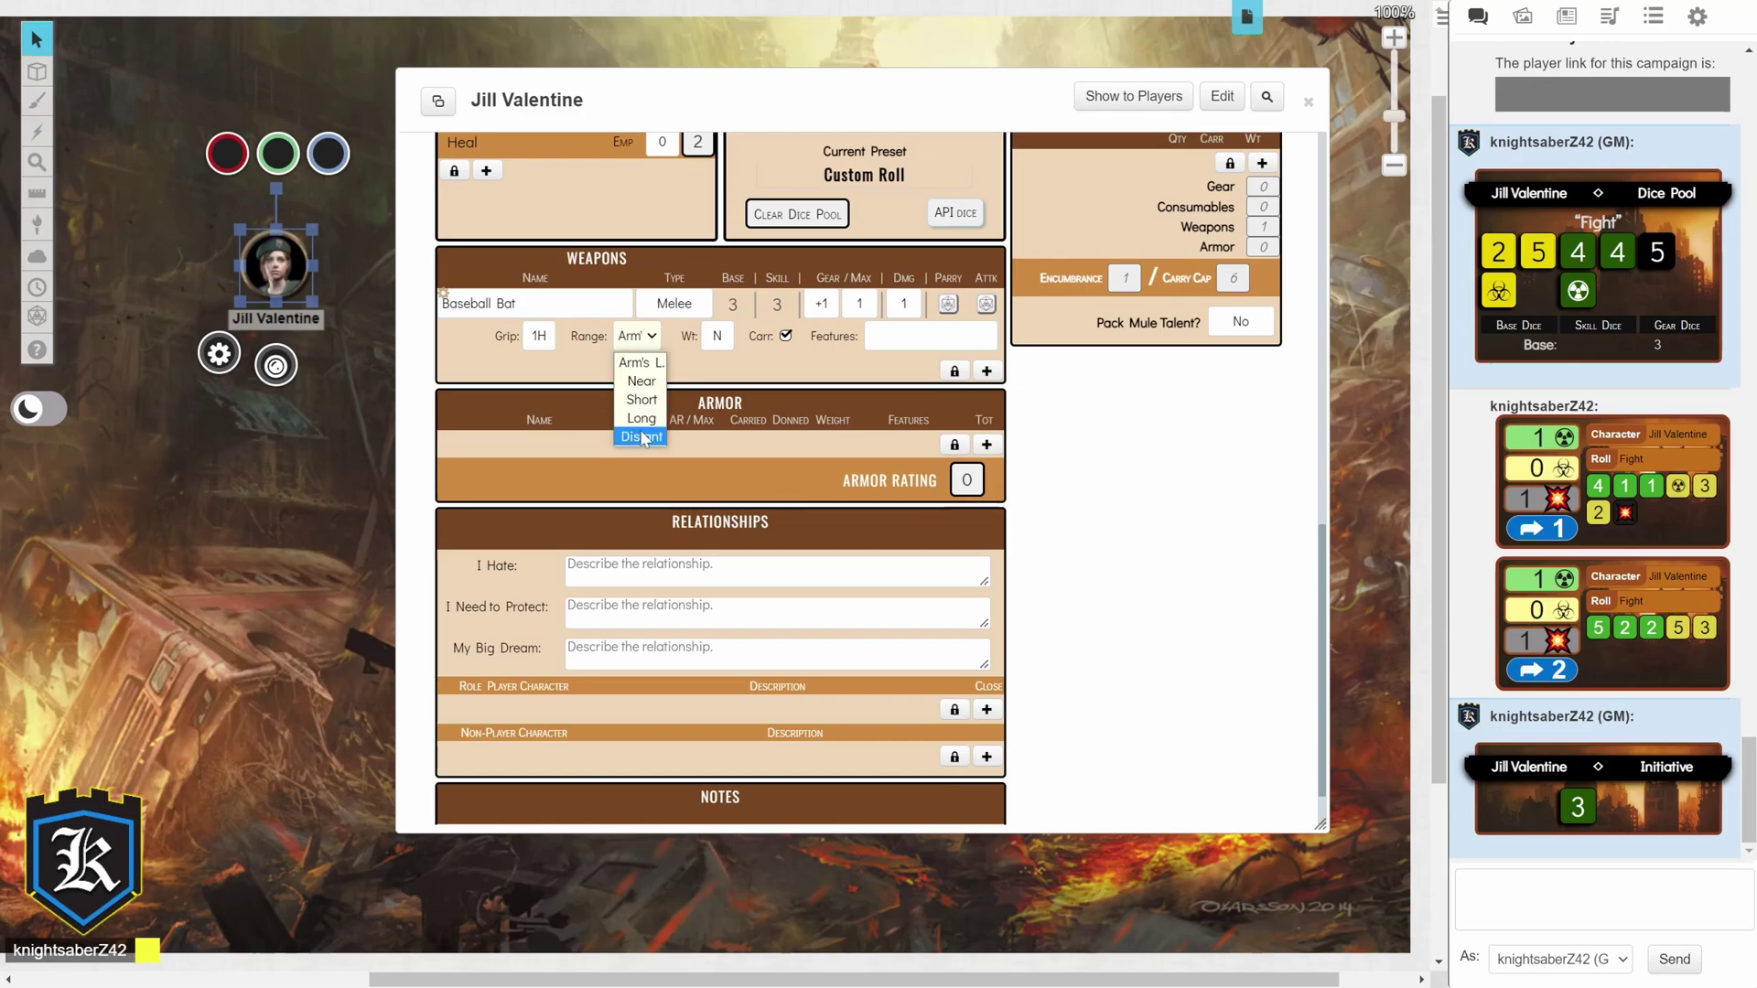
click(653, 339)
click(725, 338)
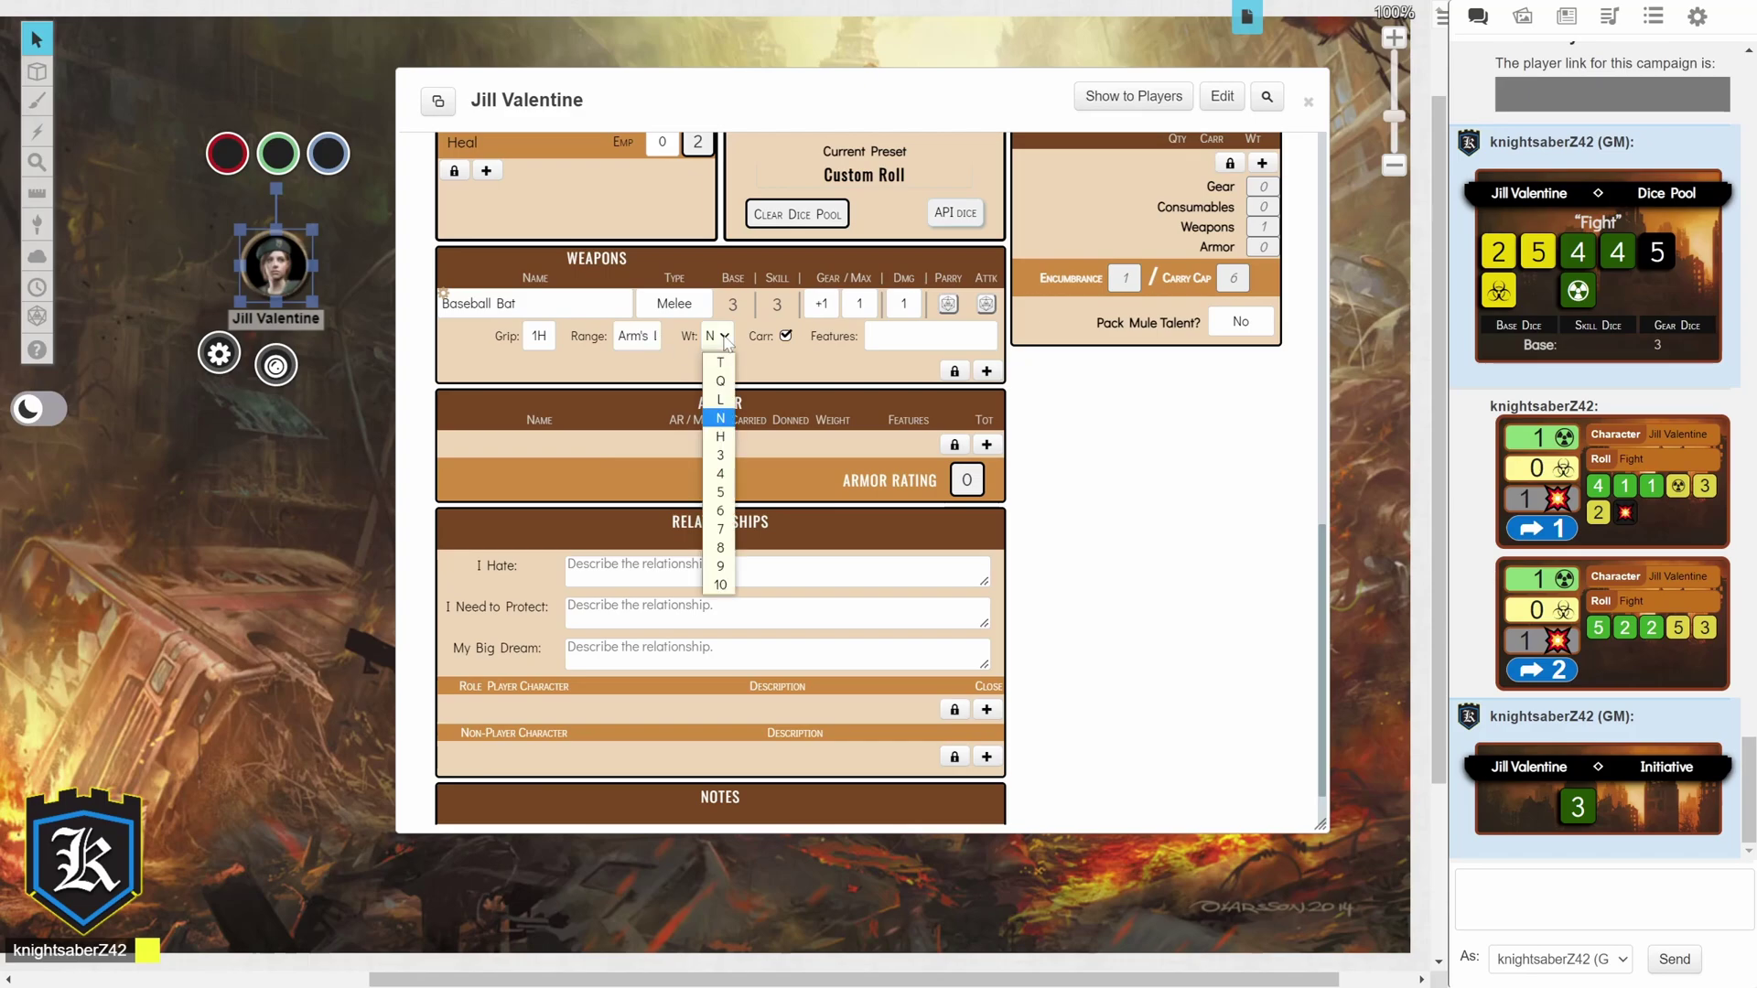
click(725, 338)
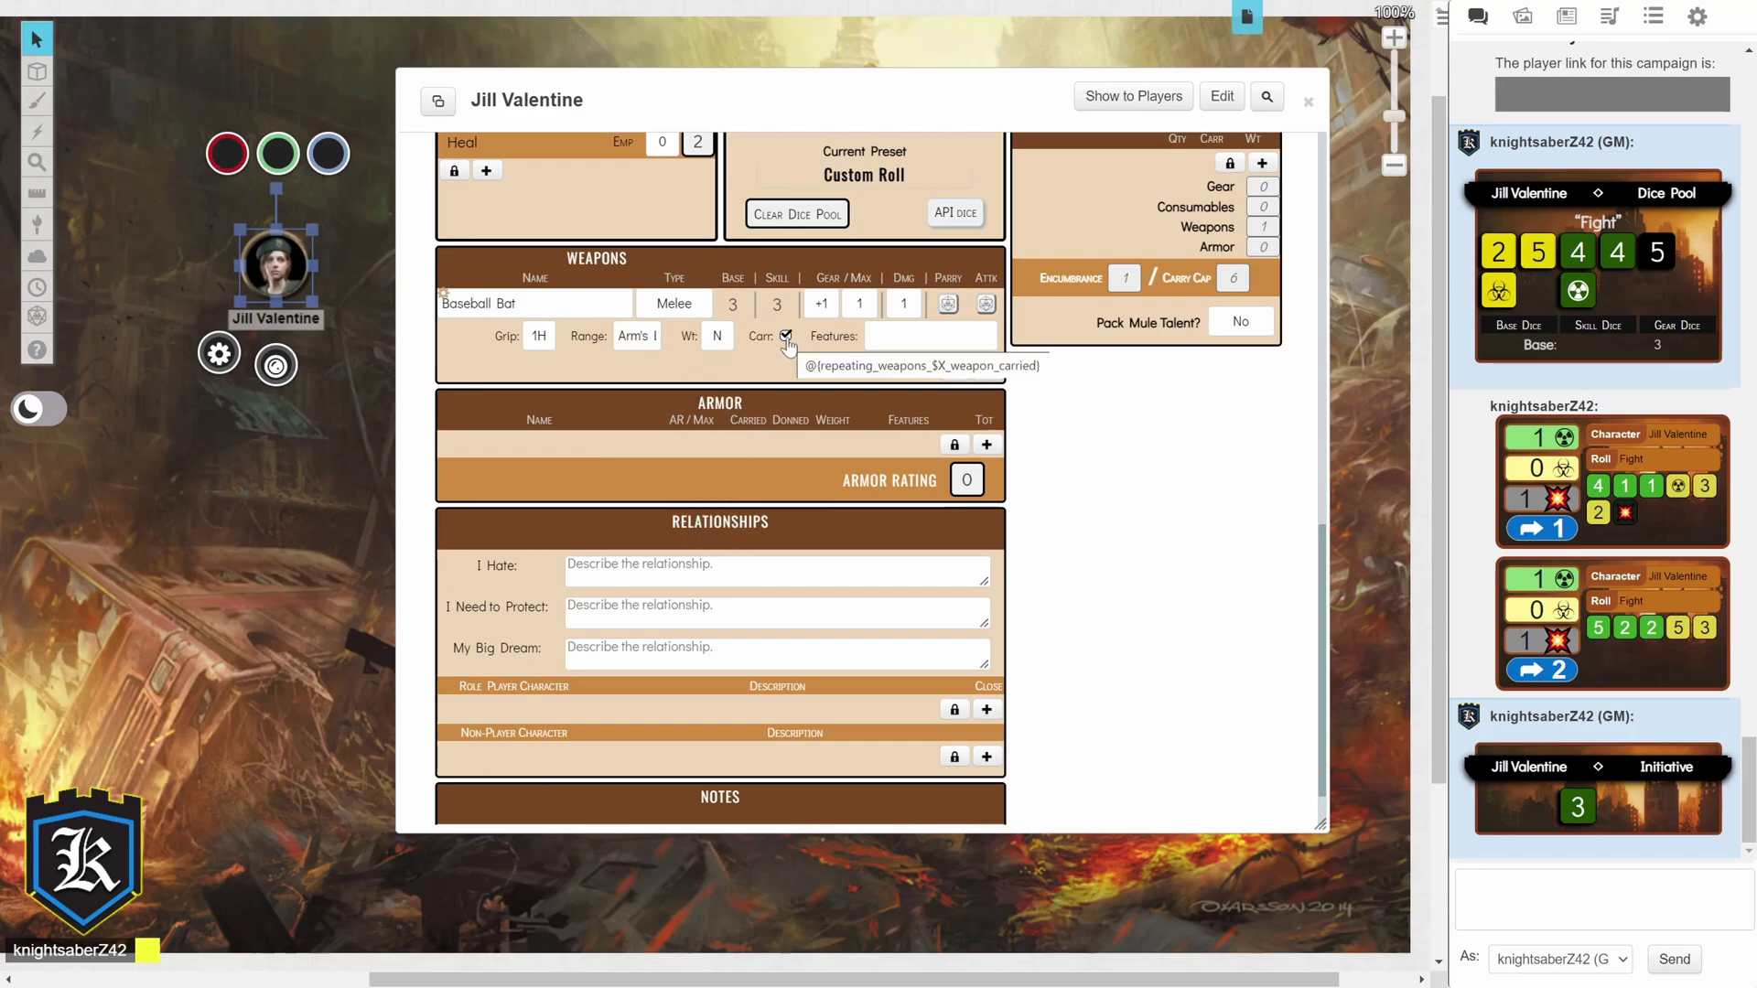
Enter Jury-rigged as the Baseball Bat's feature and collapse the weapon's extra details
click(925, 336)
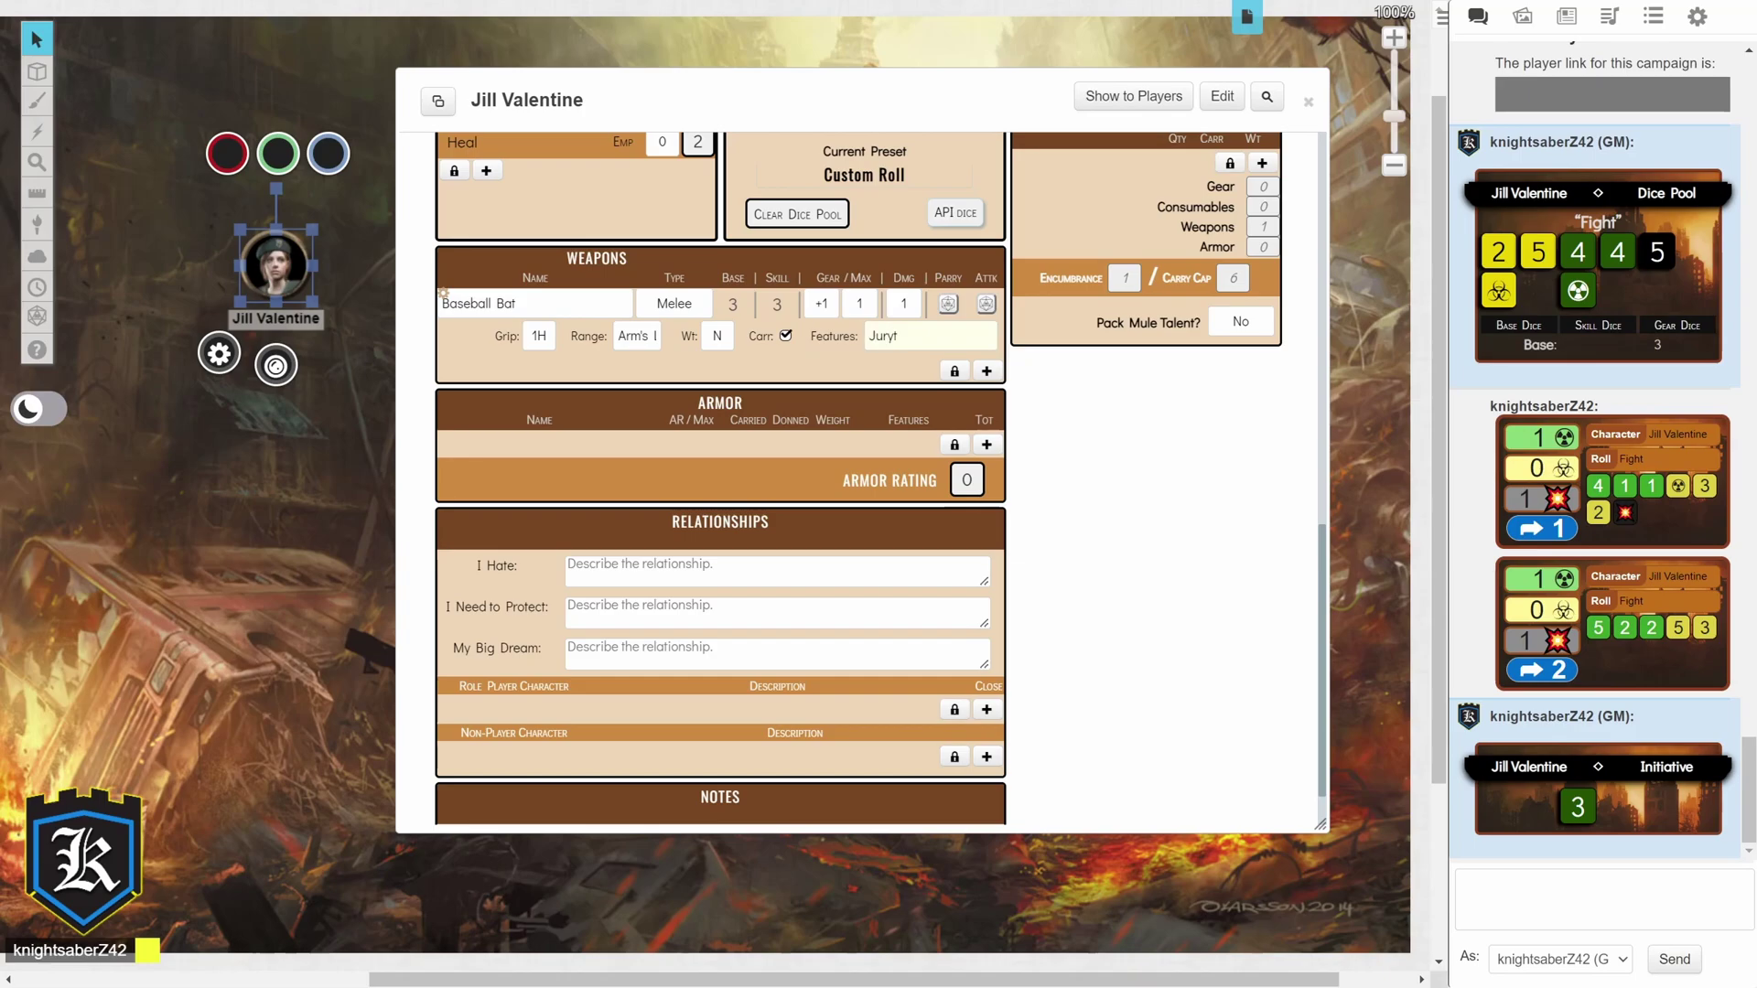
text(Juryt)
key(BackSpace)
text(-rigged)
click(949, 371)
click(444, 298)
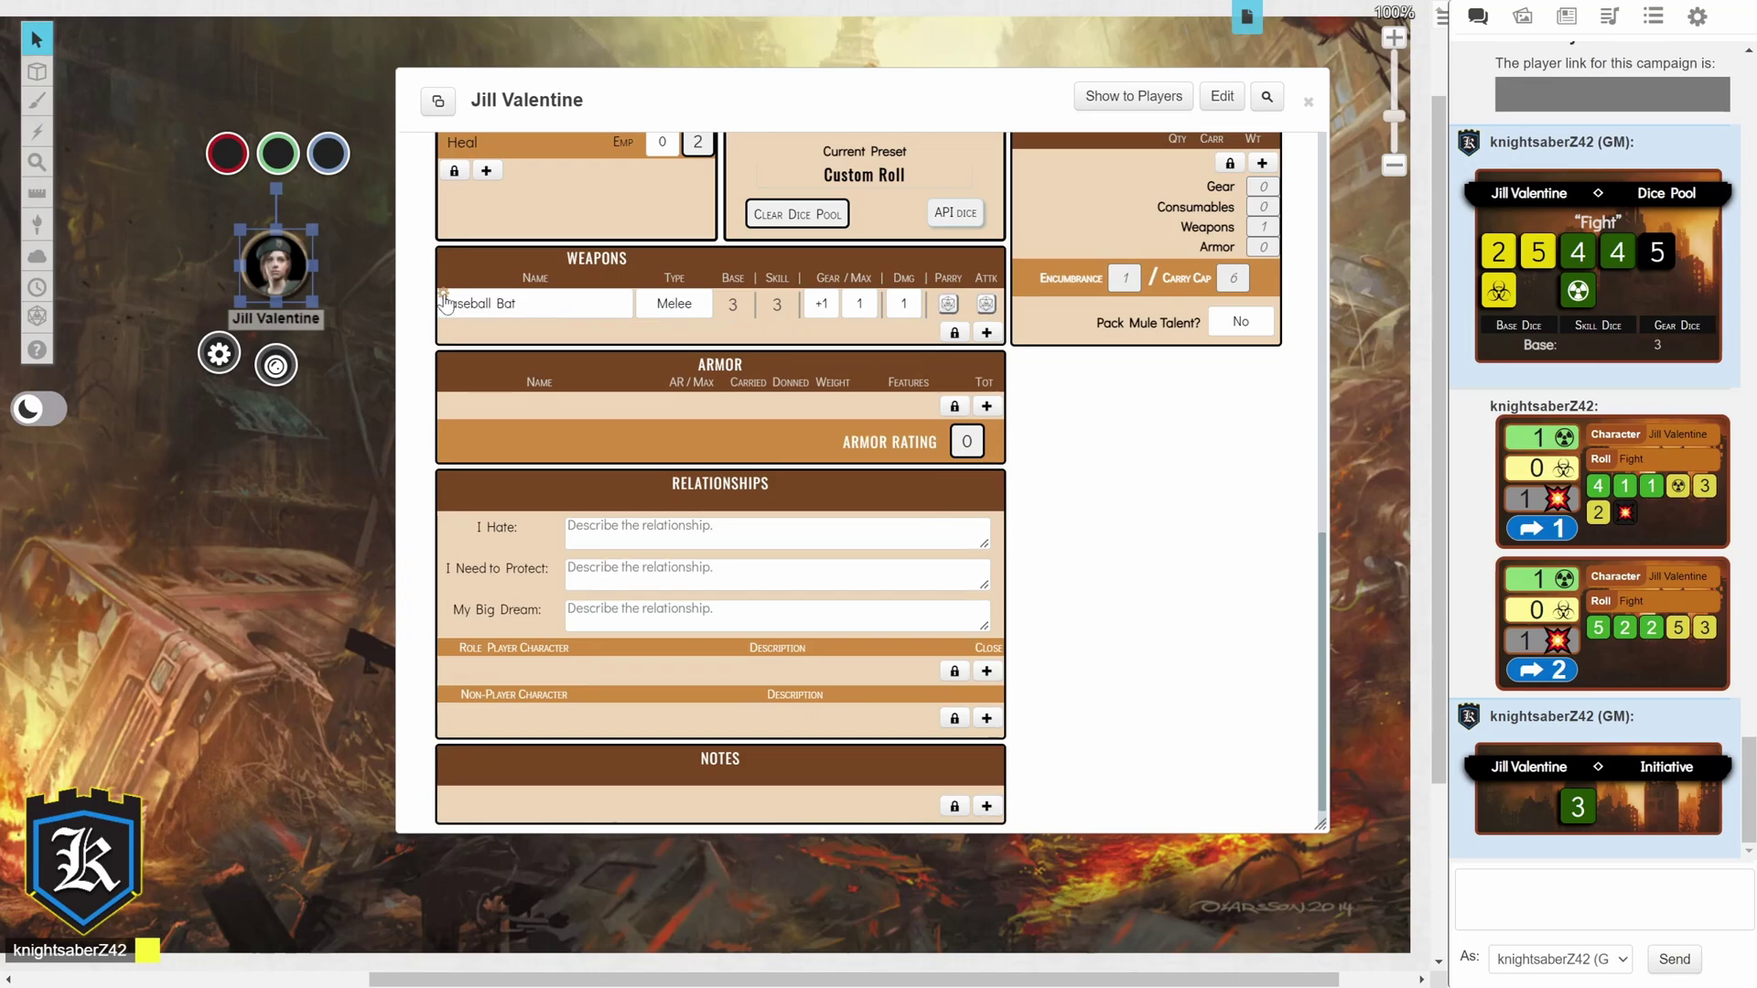
Load the Baseball Bat's attack into the dice pool, set the gear dice to 1, and roll it to chat
click(985, 306)
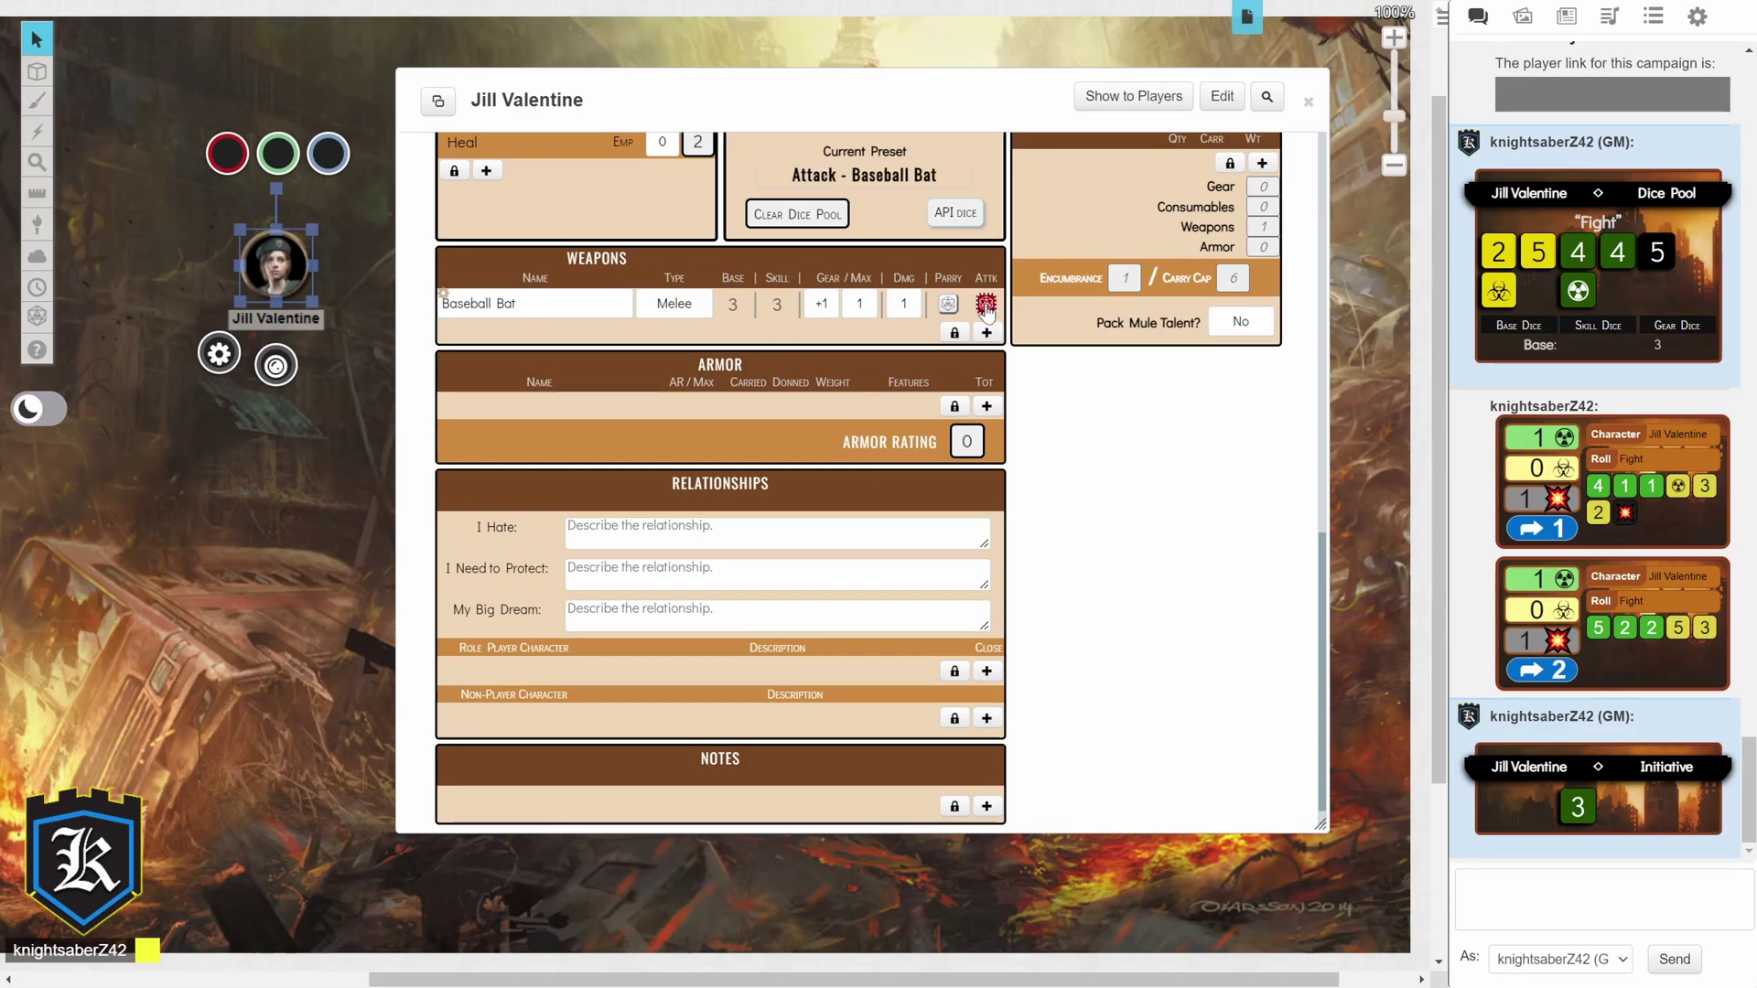
scroll(884, 437, up, 5)
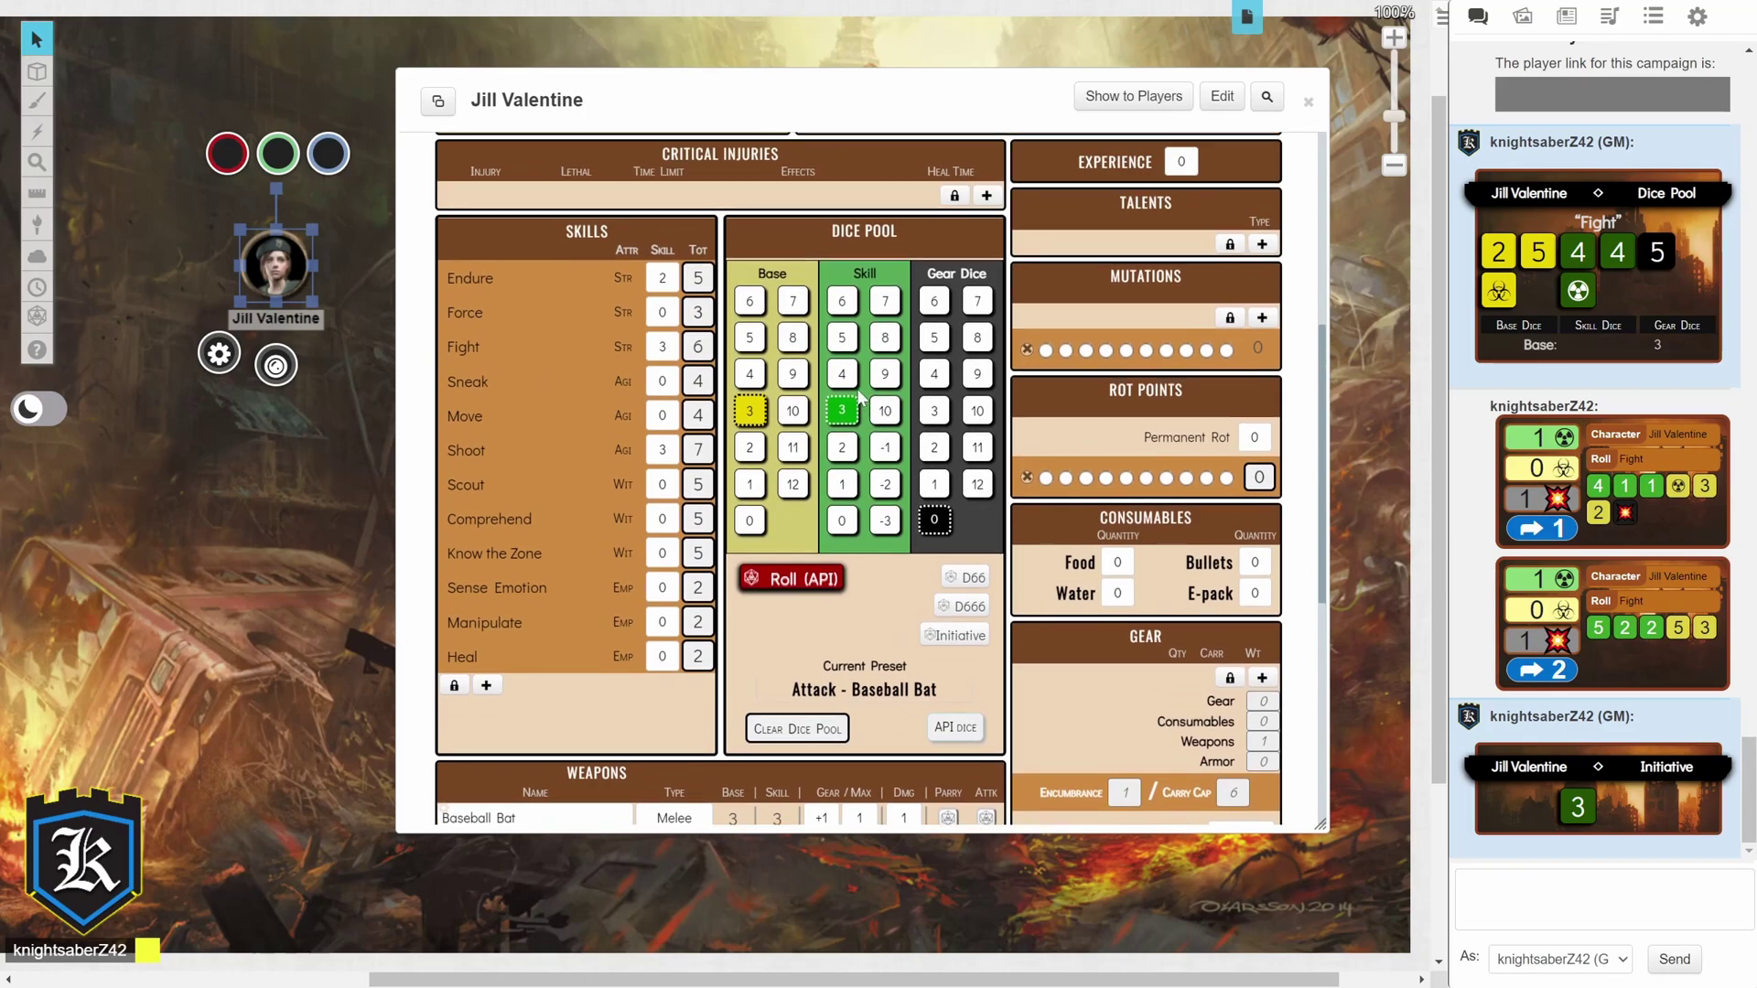
scroll(824, 366, down, 1)
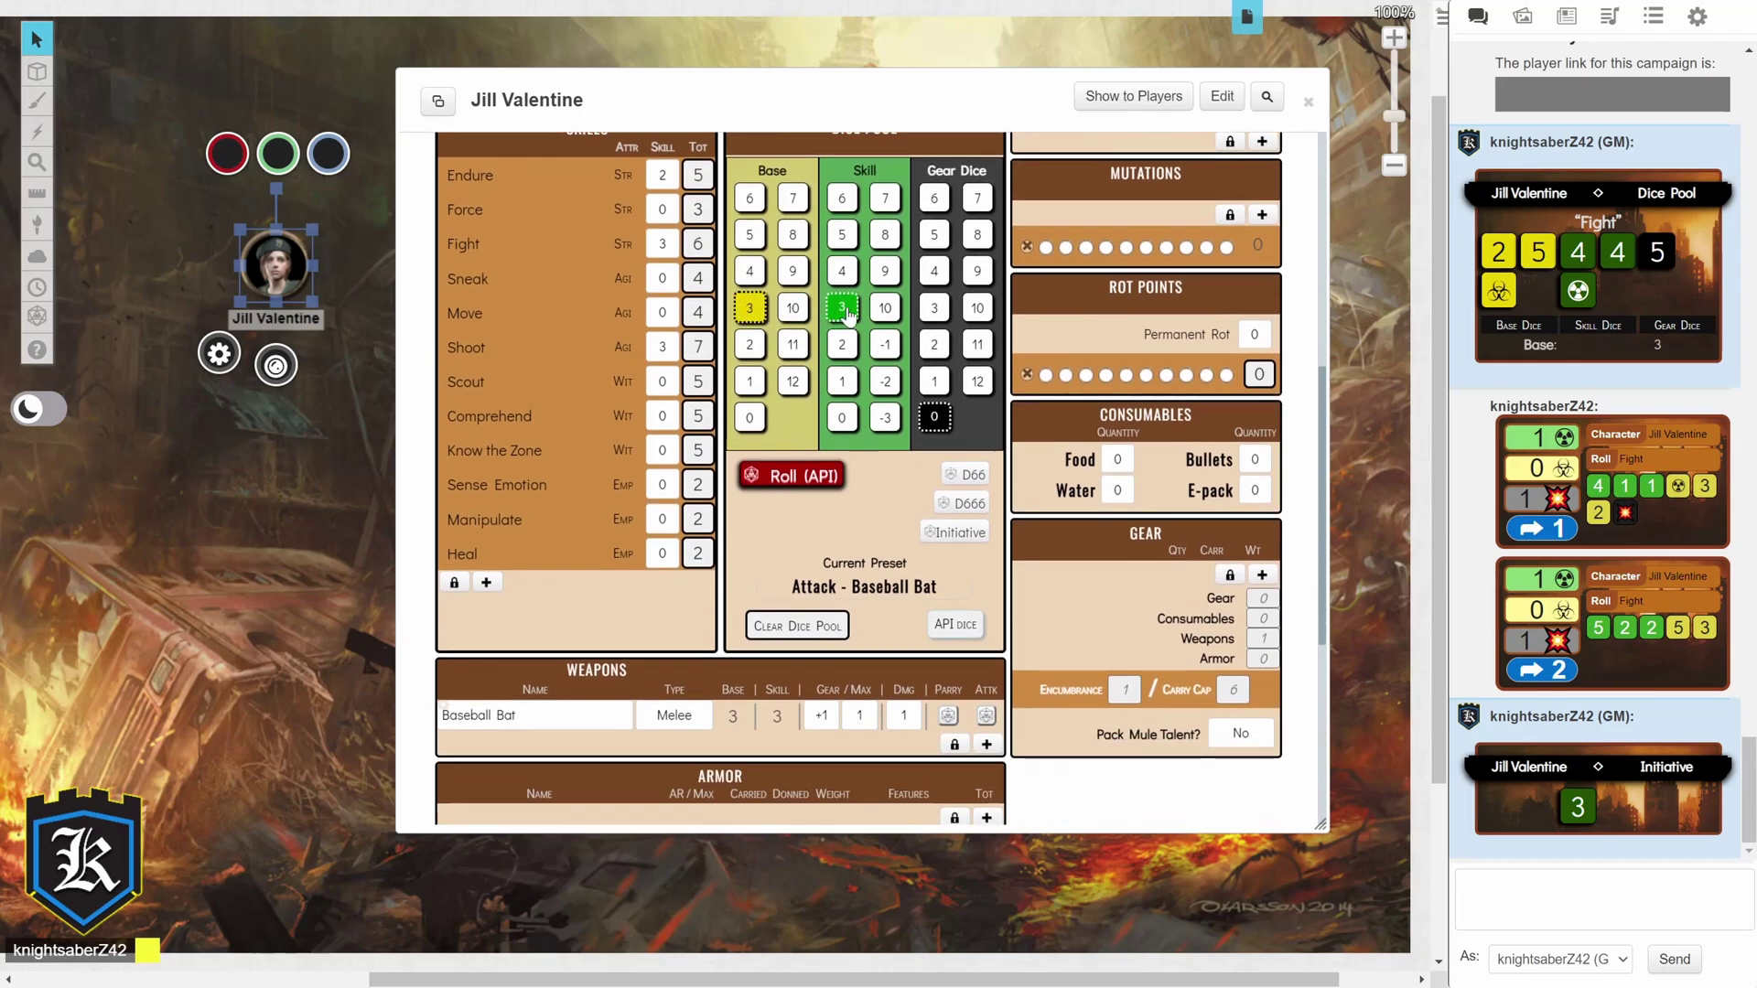
scroll(802, 544, down, 3)
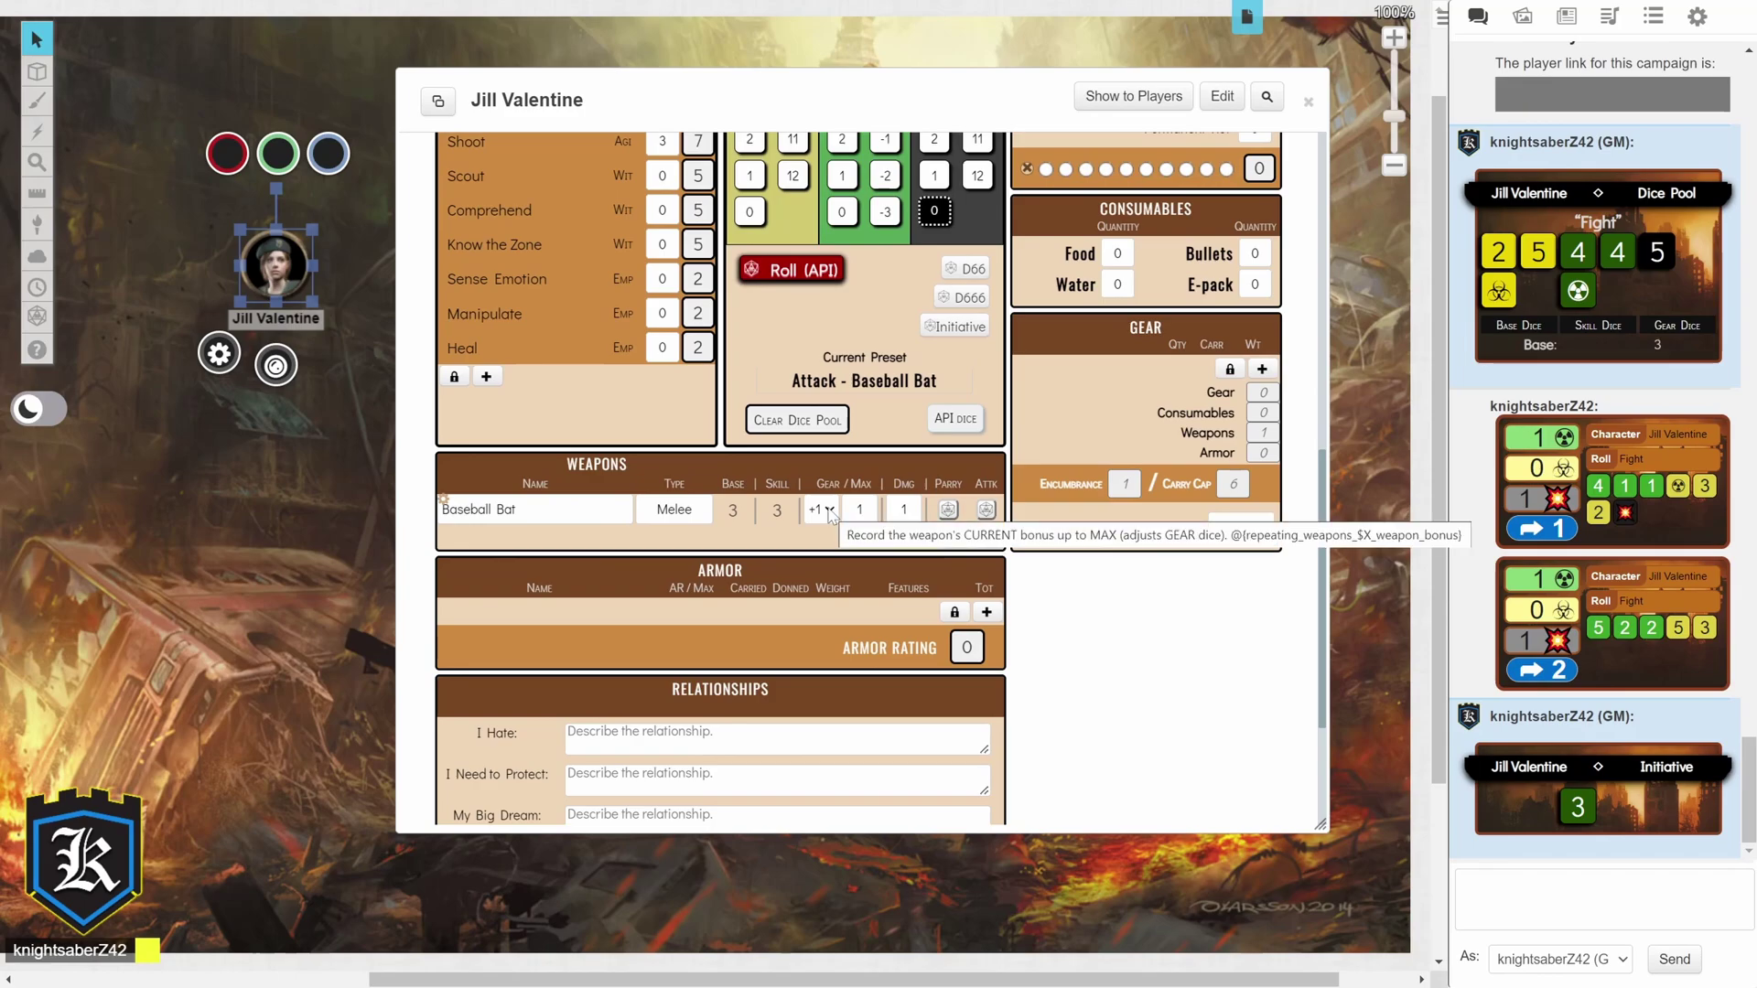
scroll(827, 507, up, 3)
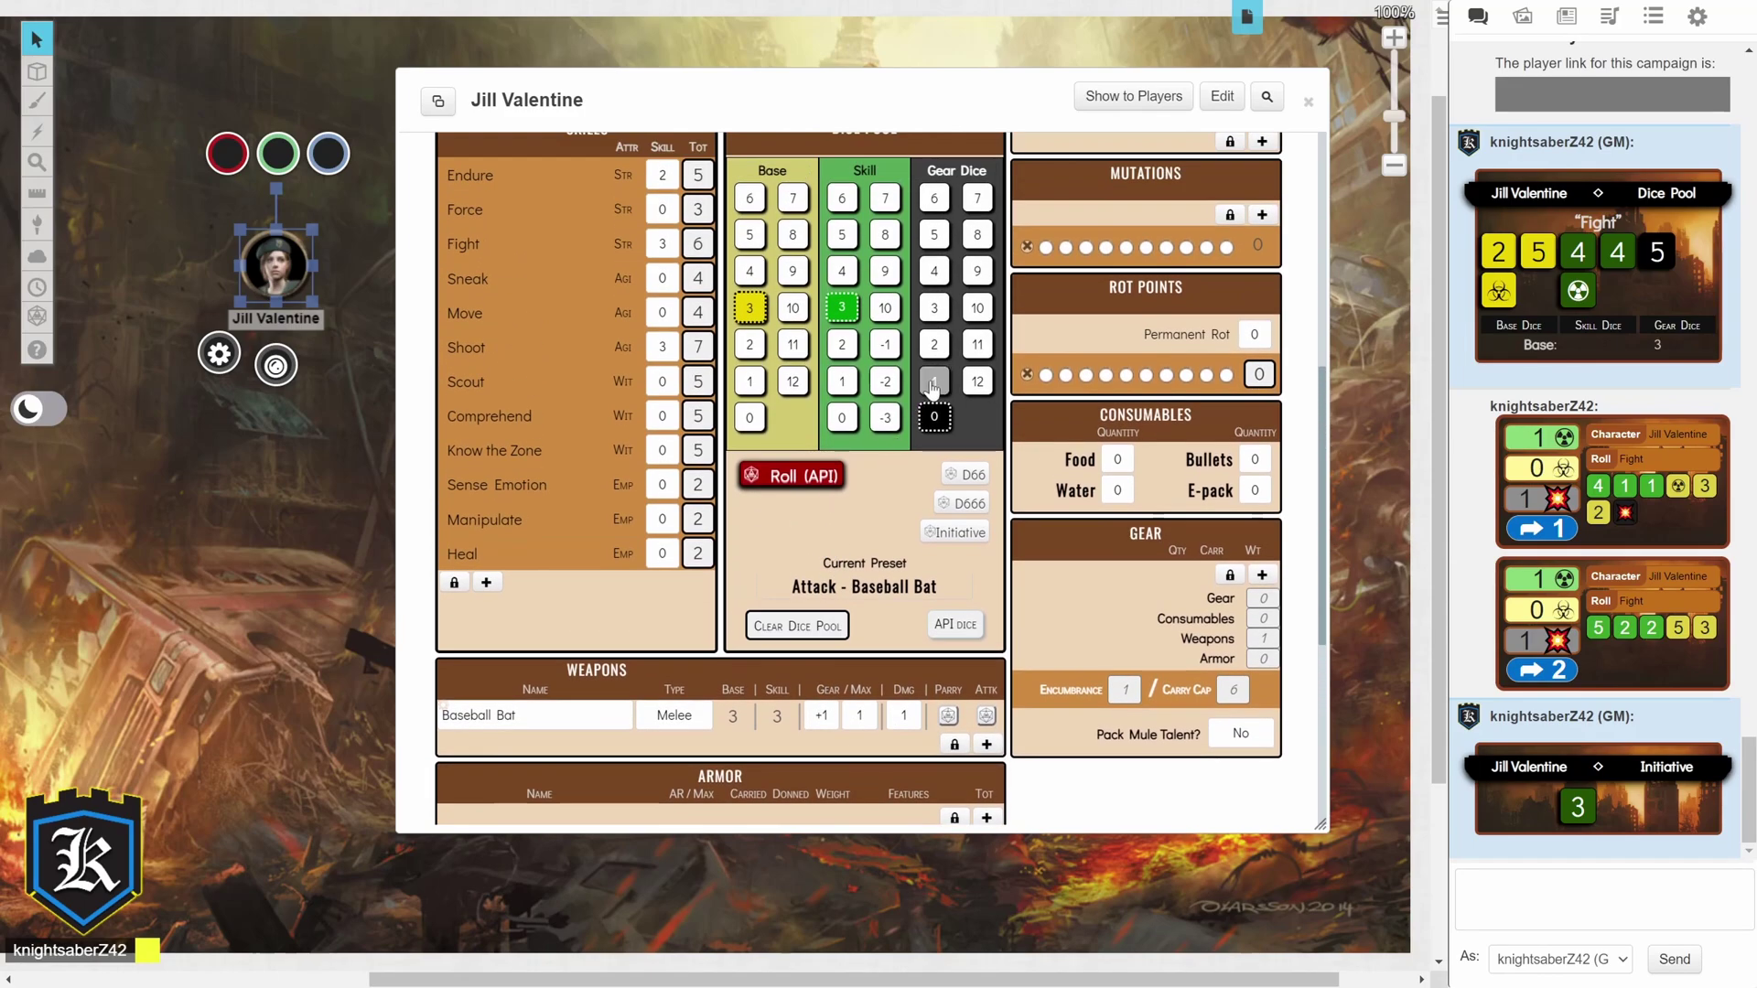
click(933, 382)
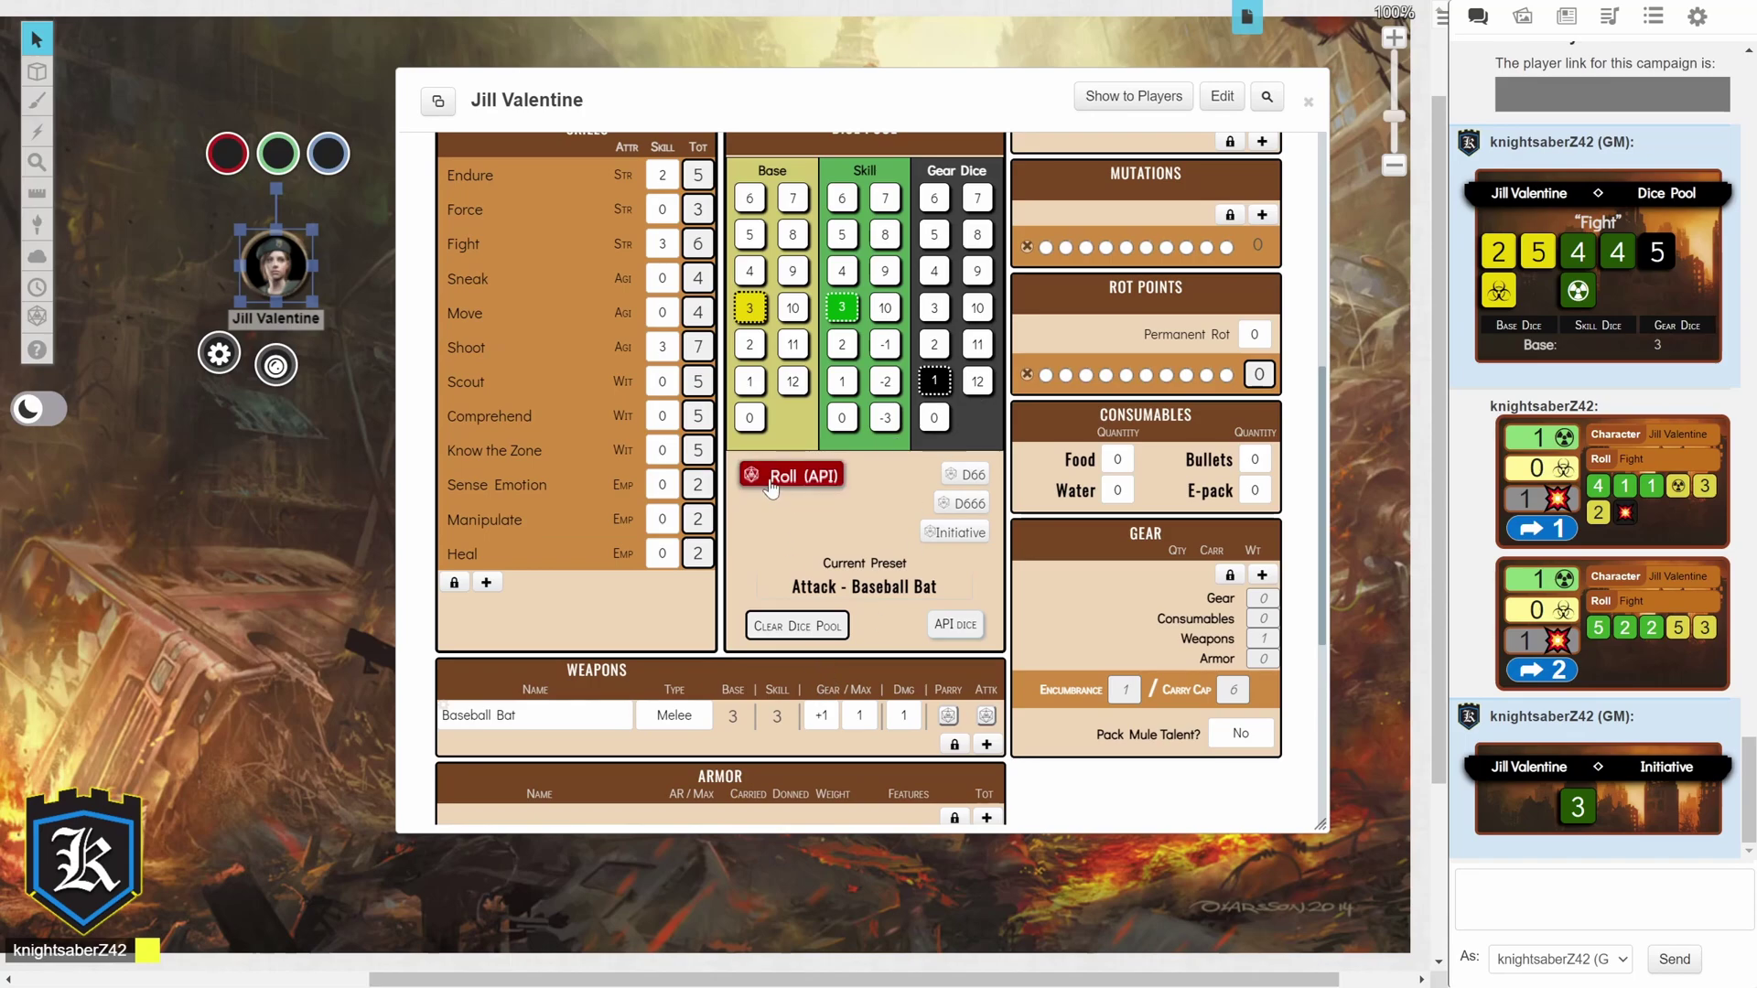
click(773, 480)
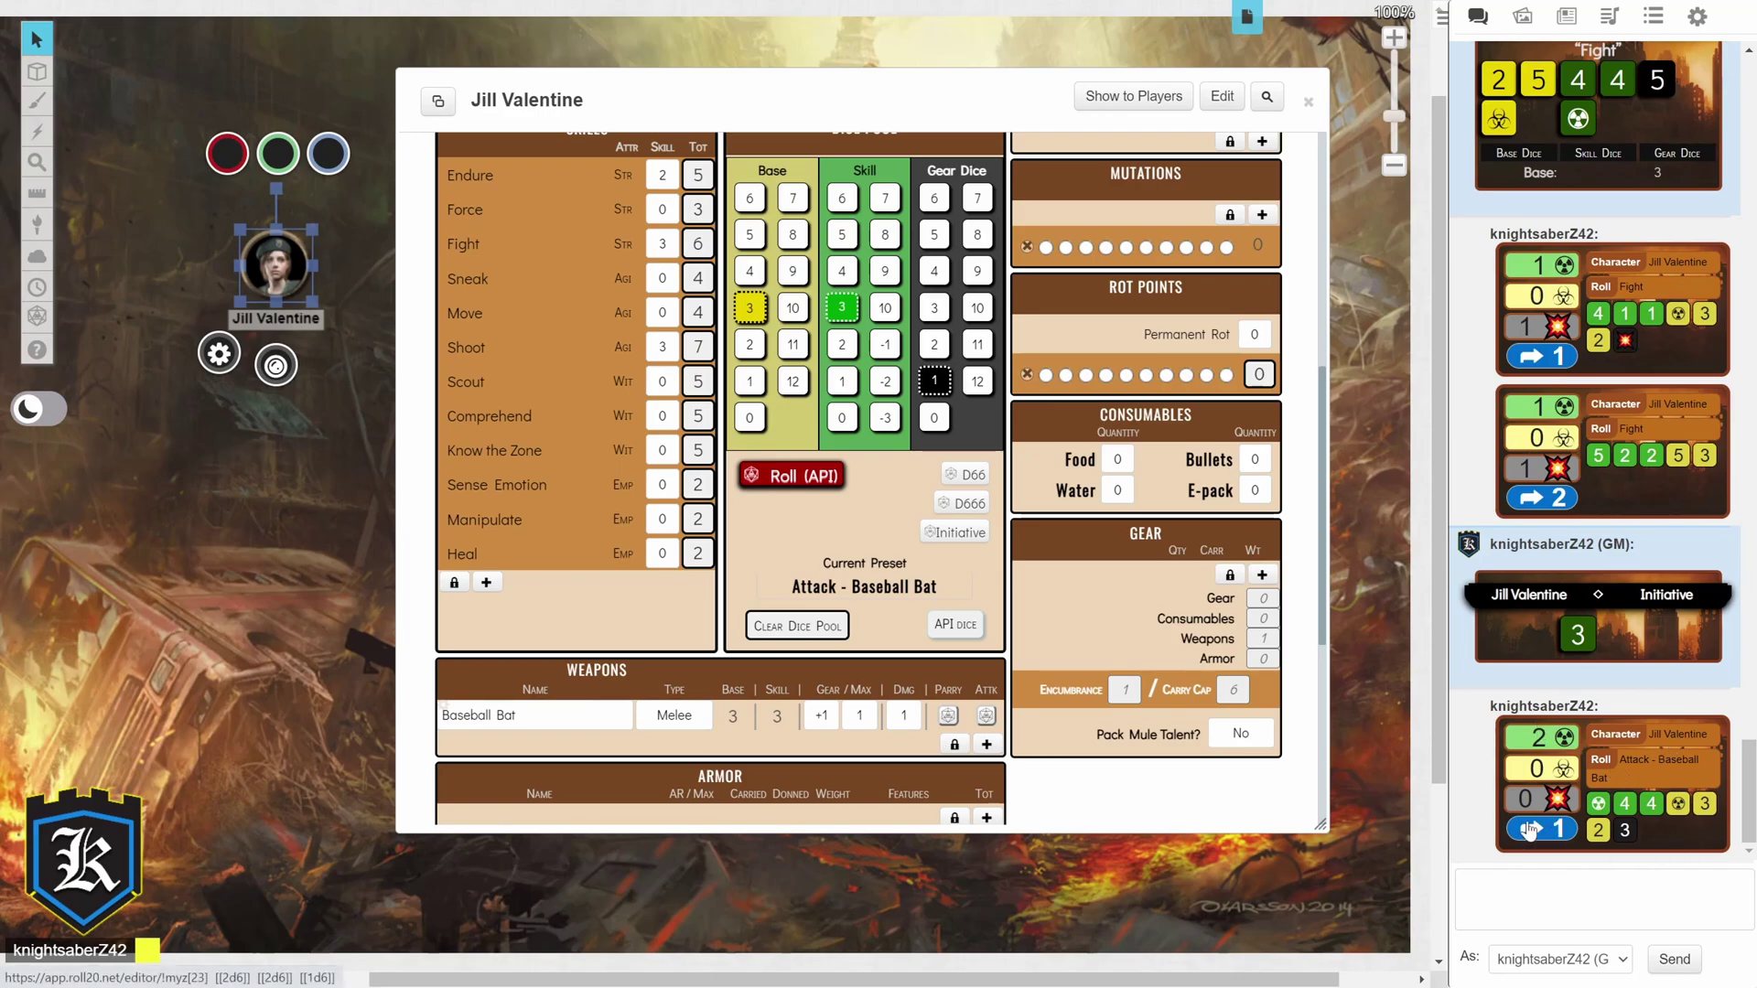
Add an armor item named Armor with both its current and maximum armor rating set to 2
scroll(660, 618, down, 2)
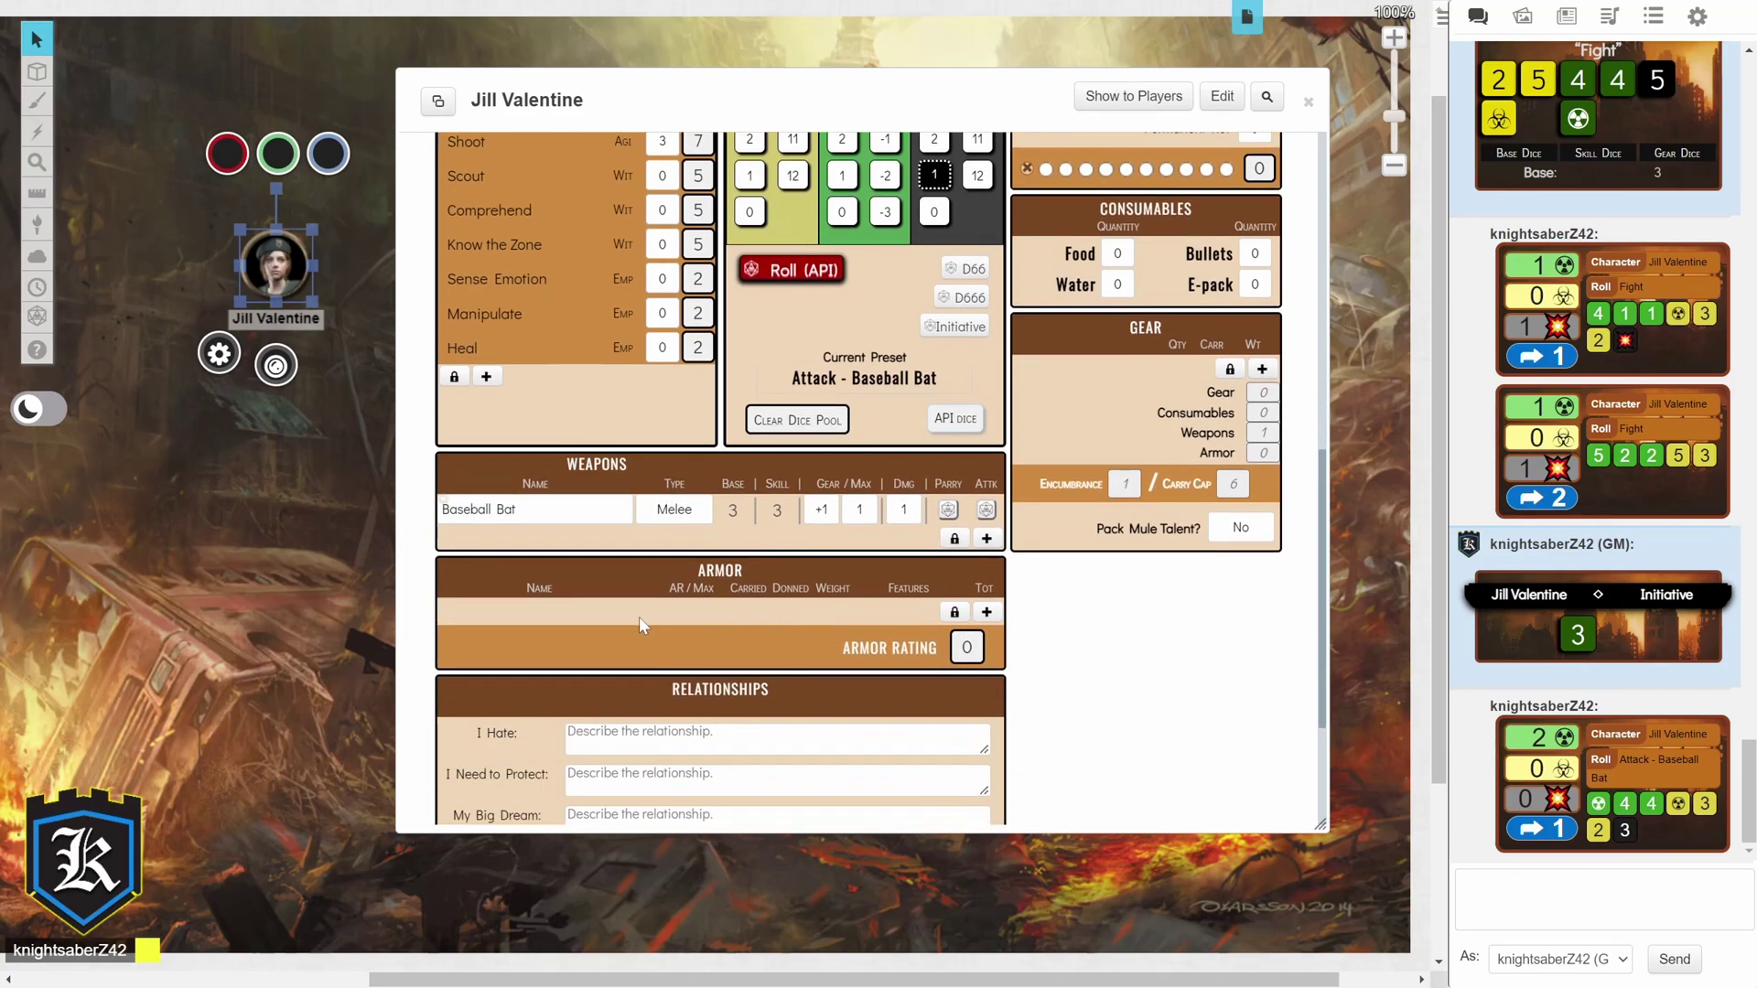
click(986, 611)
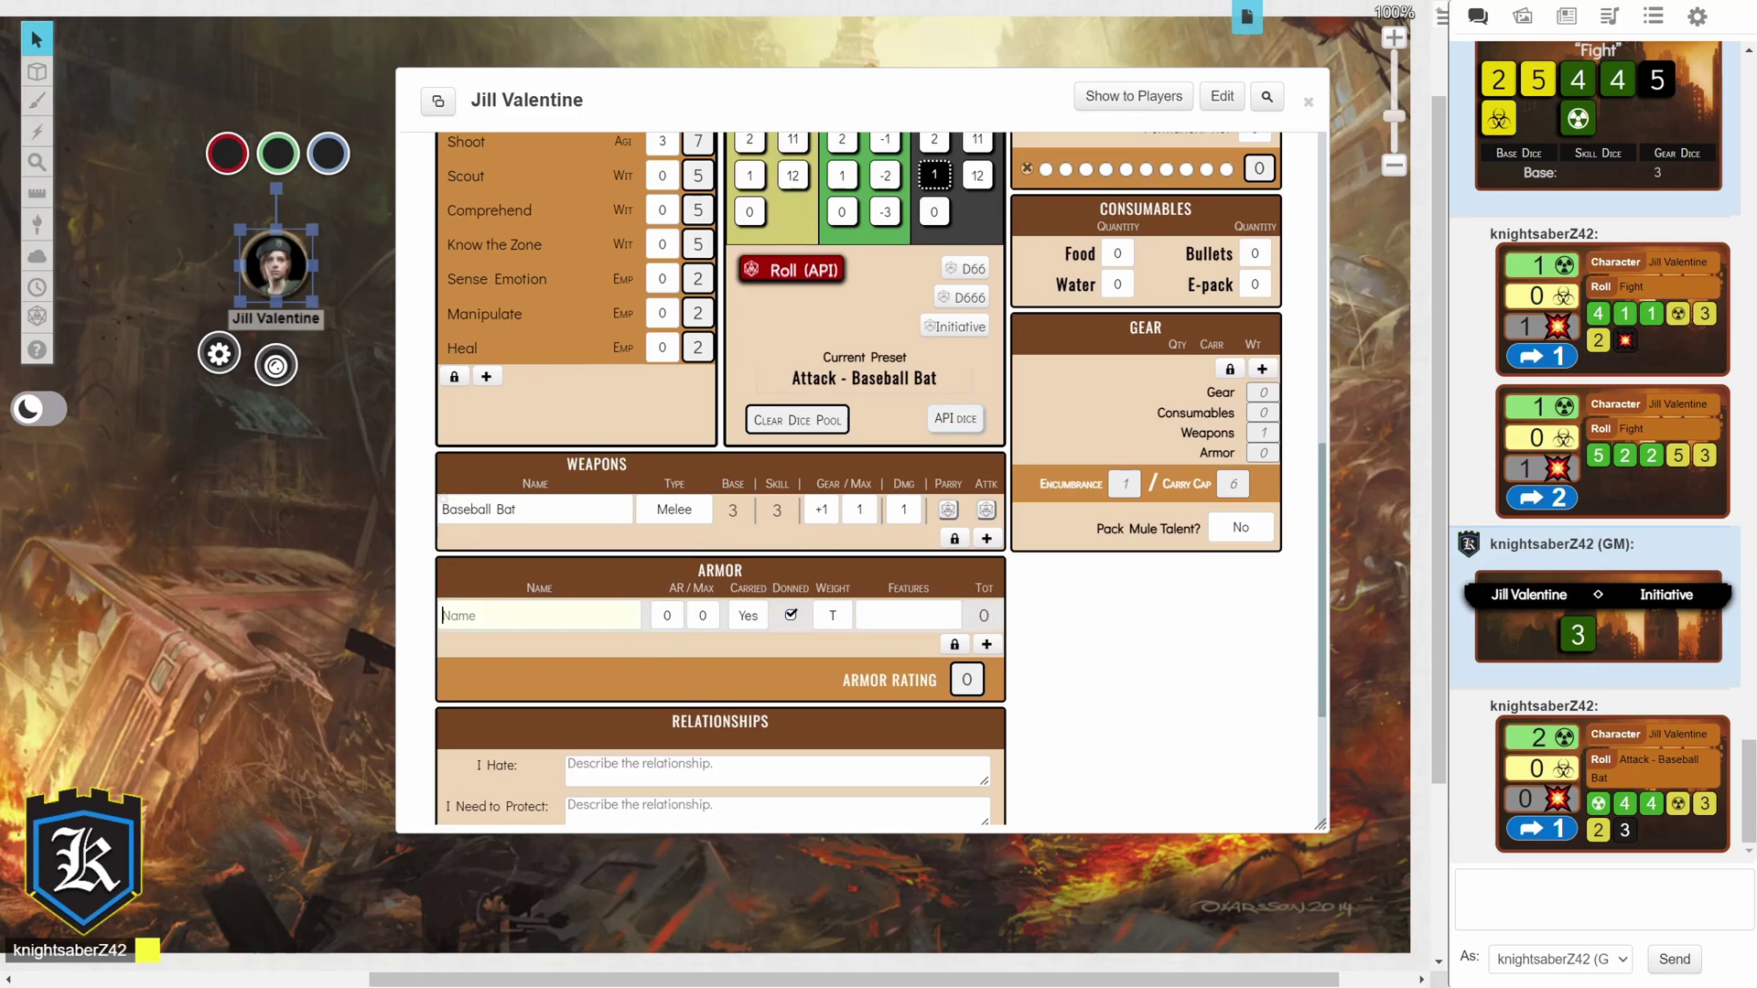
text(Armor)
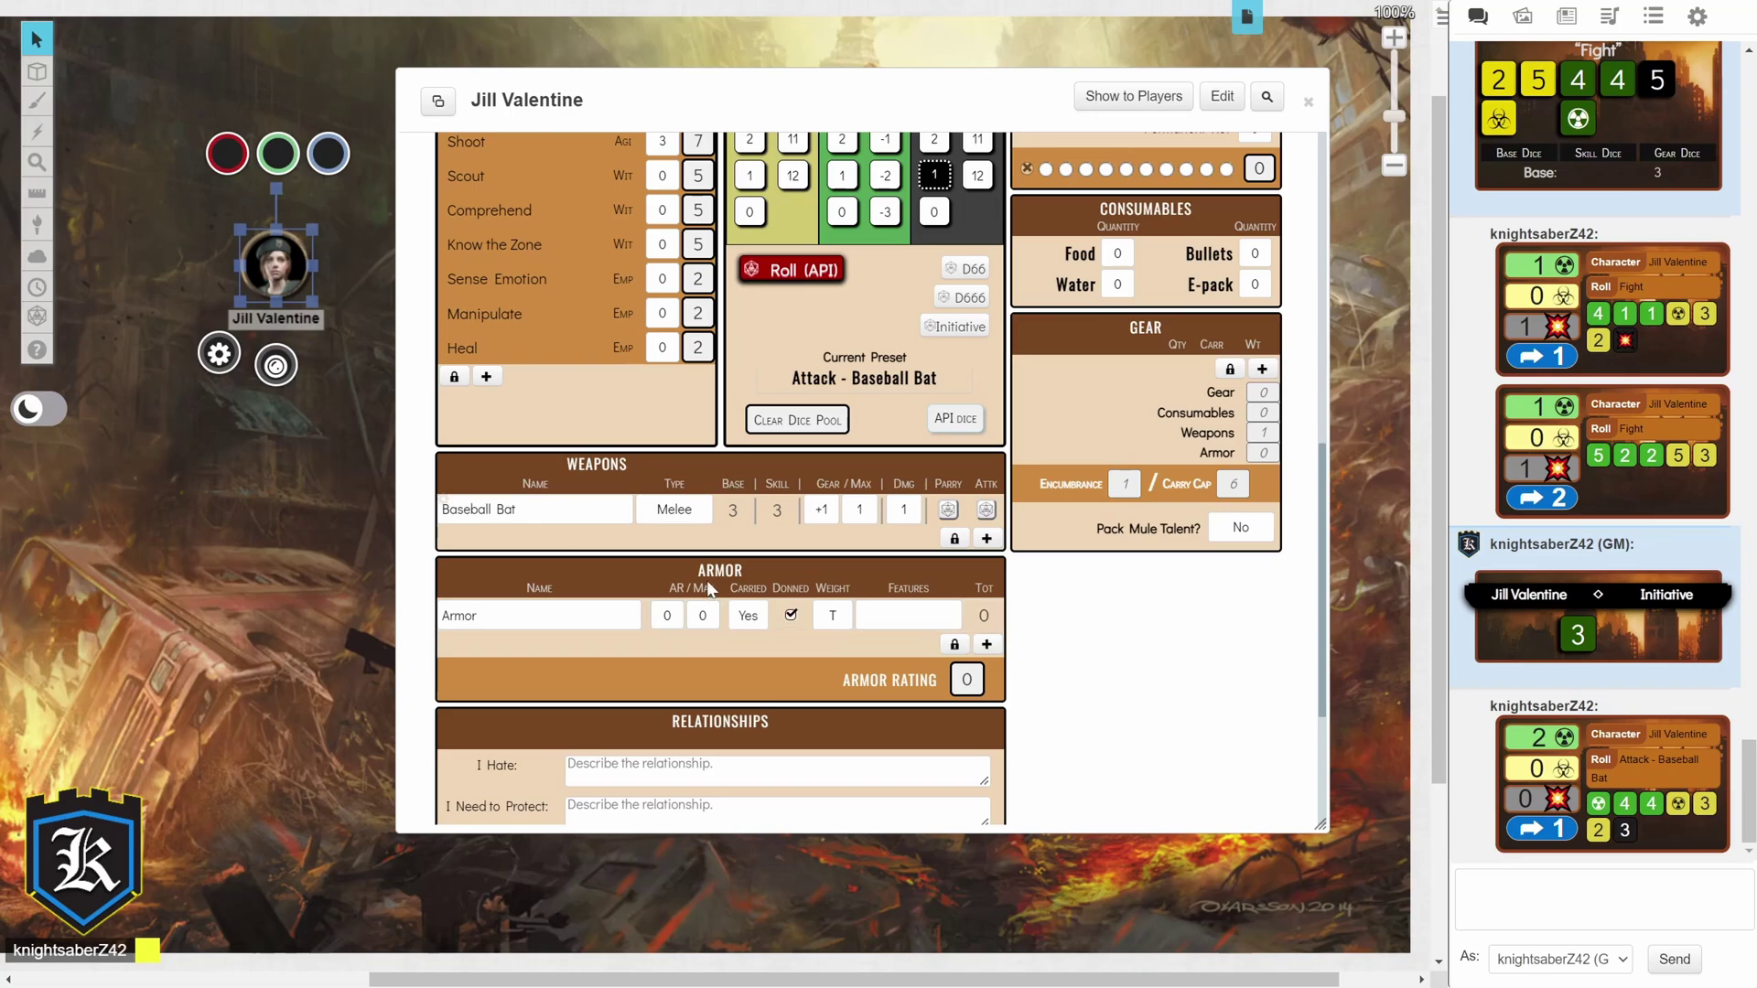
click(707, 611)
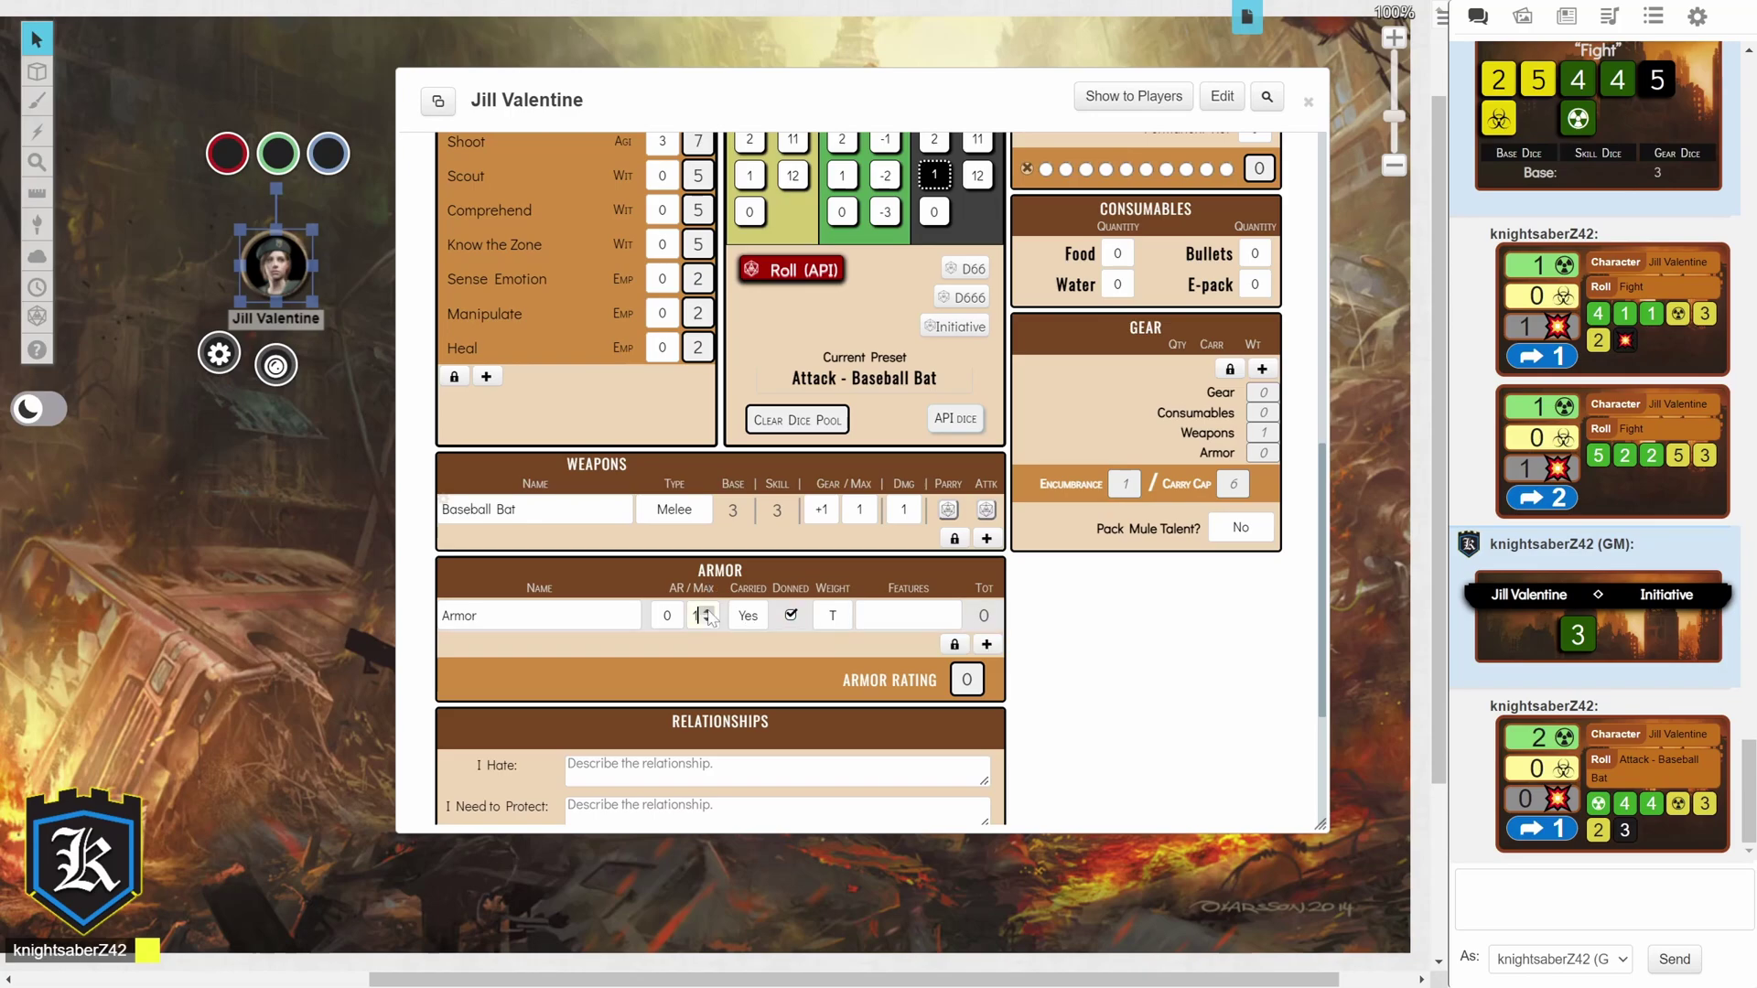
click(707, 613)
click(671, 610)
click(670, 610)
click(706, 619)
click(671, 619)
click(671, 620)
click(705, 610)
click(705, 611)
click(672, 611)
click(671, 610)
Toggle the armor's donned state off and on, leaving it donned
click(792, 619)
click(792, 619)
click(791, 617)
click(791, 617)
click(792, 617)
click(792, 616)
click(869, 643)
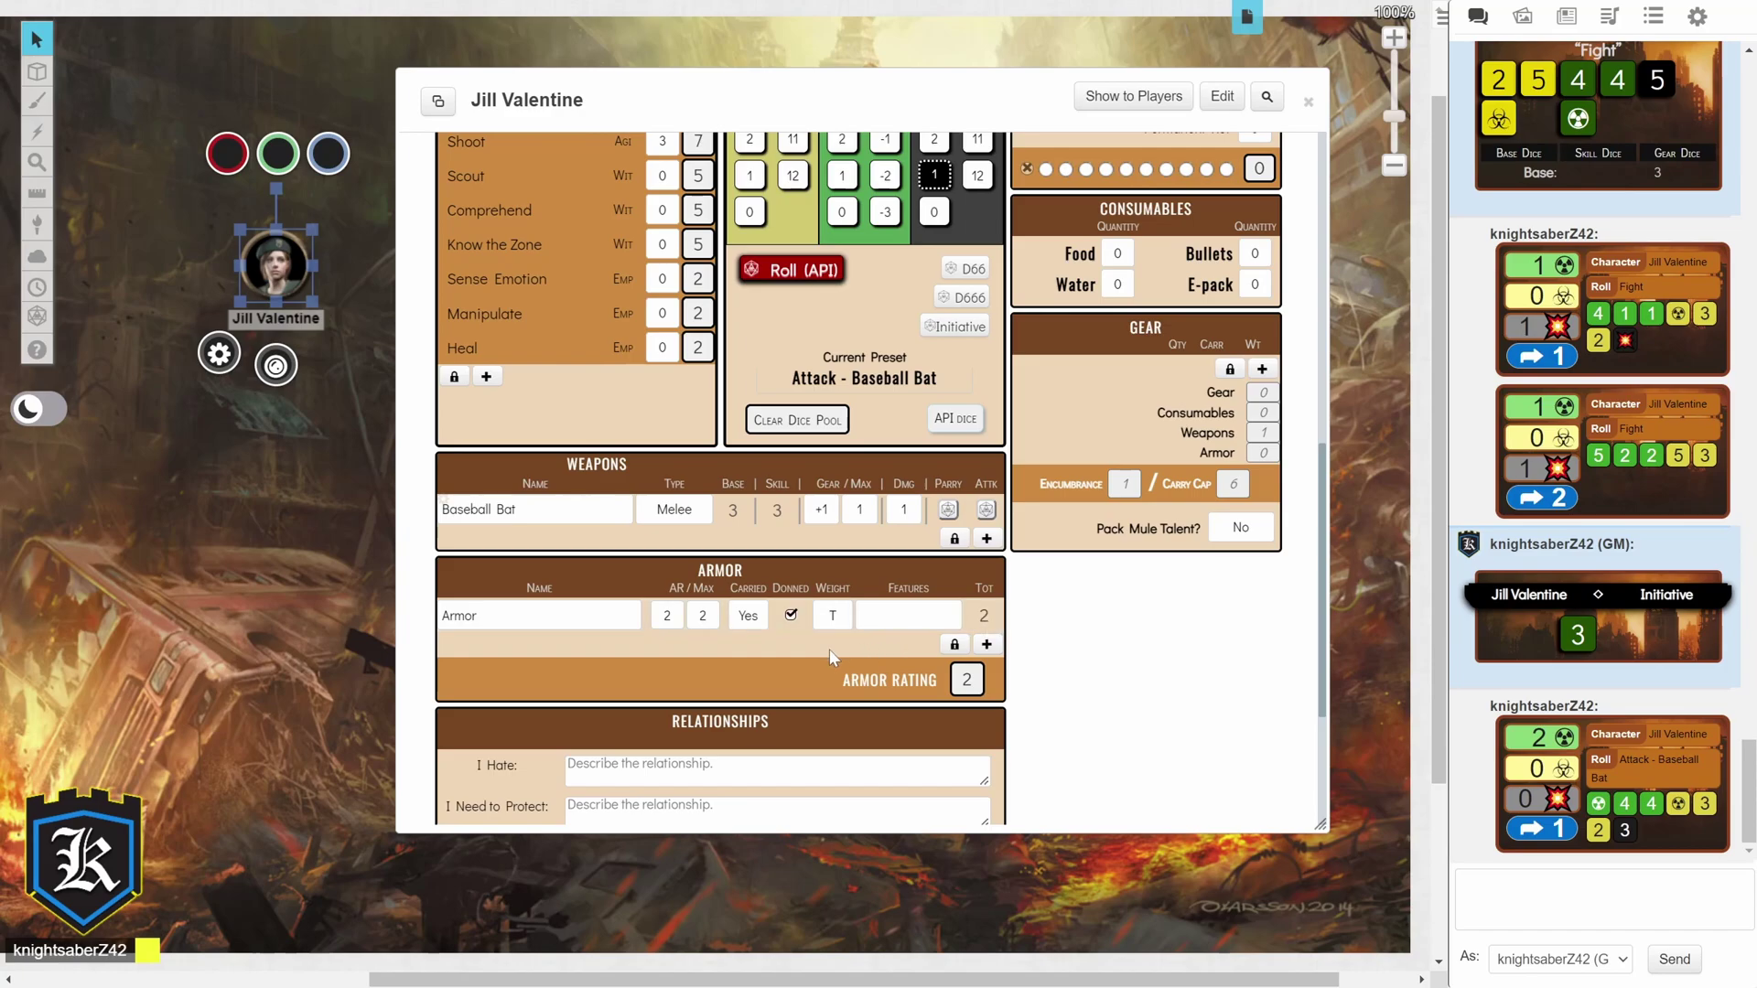
Load the armor rating roll into the dice pool, check its gear dice, and clear the pool
click(969, 684)
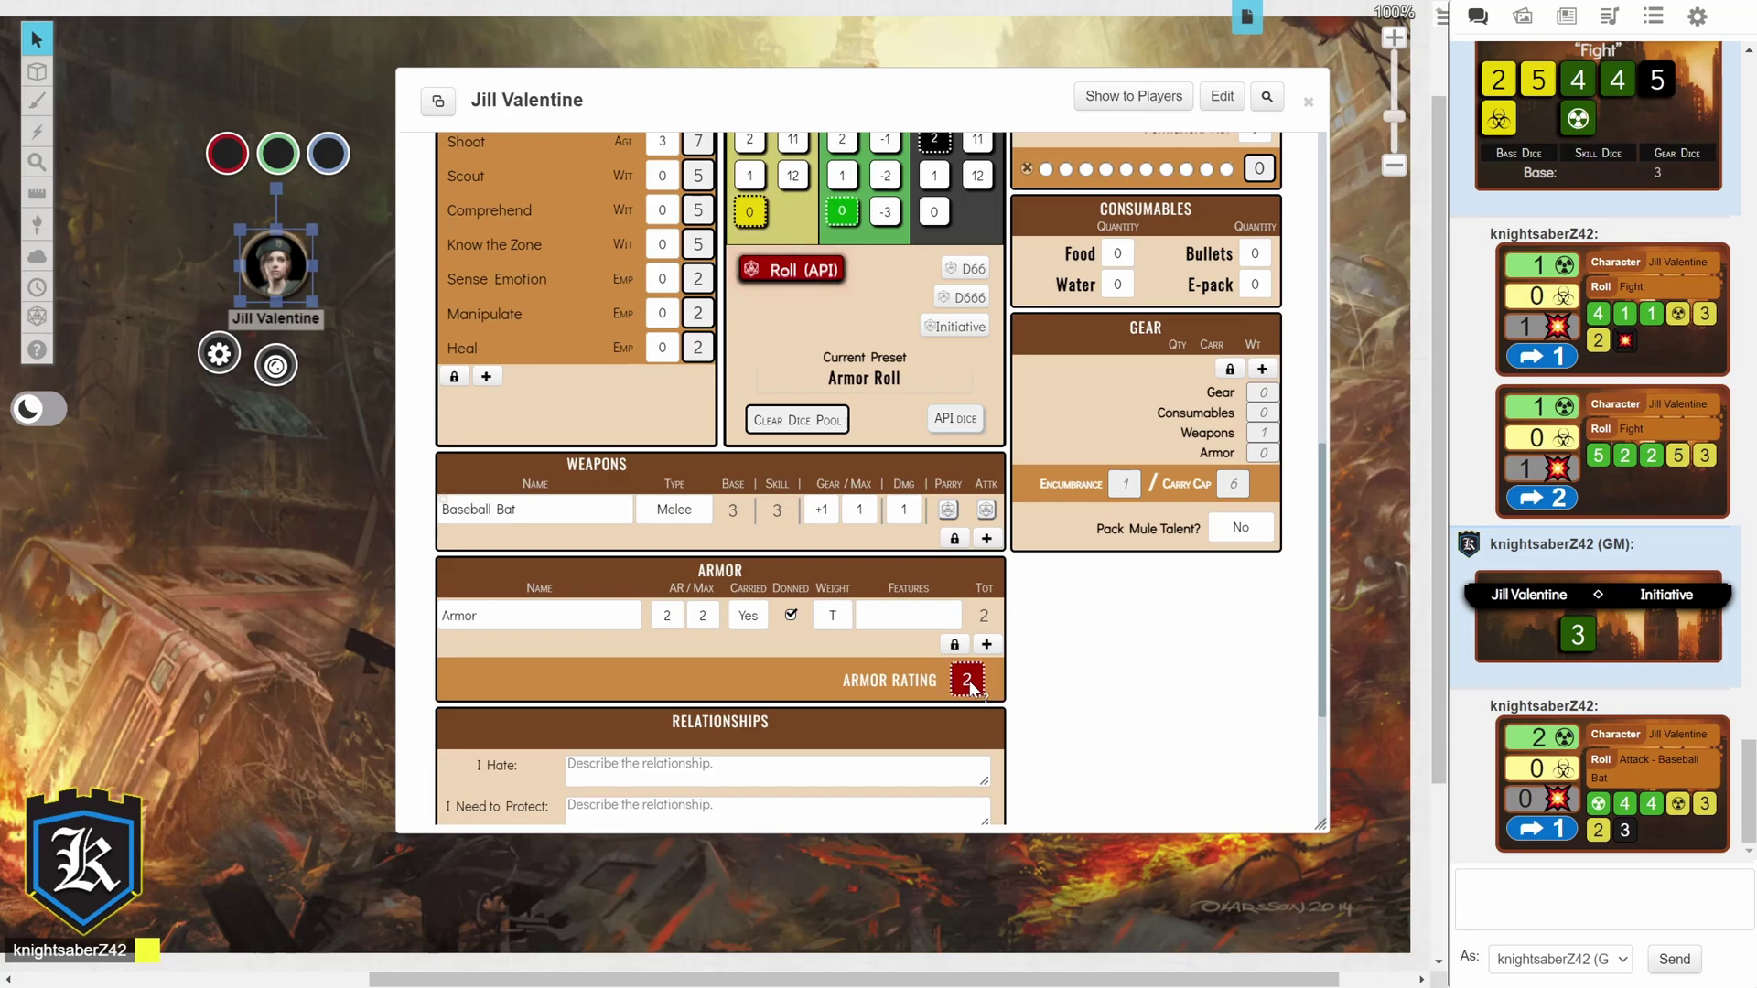
scroll(843, 422, up, 4)
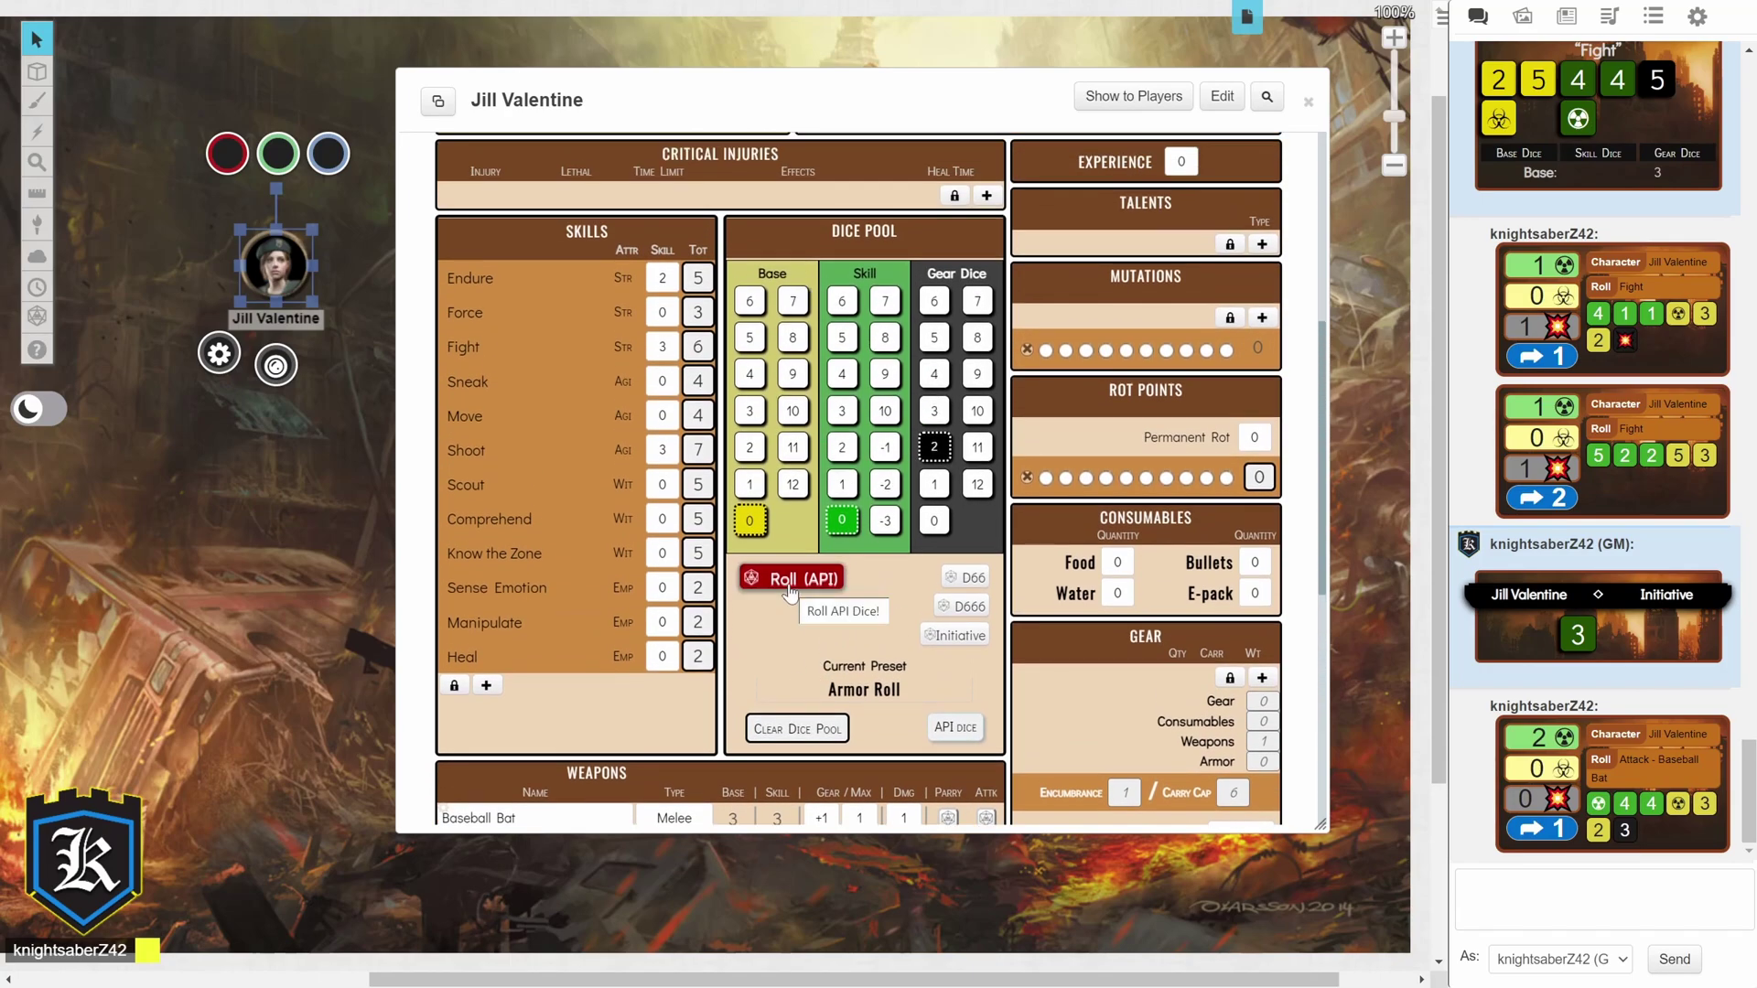
scroll(789, 593, down, 3)
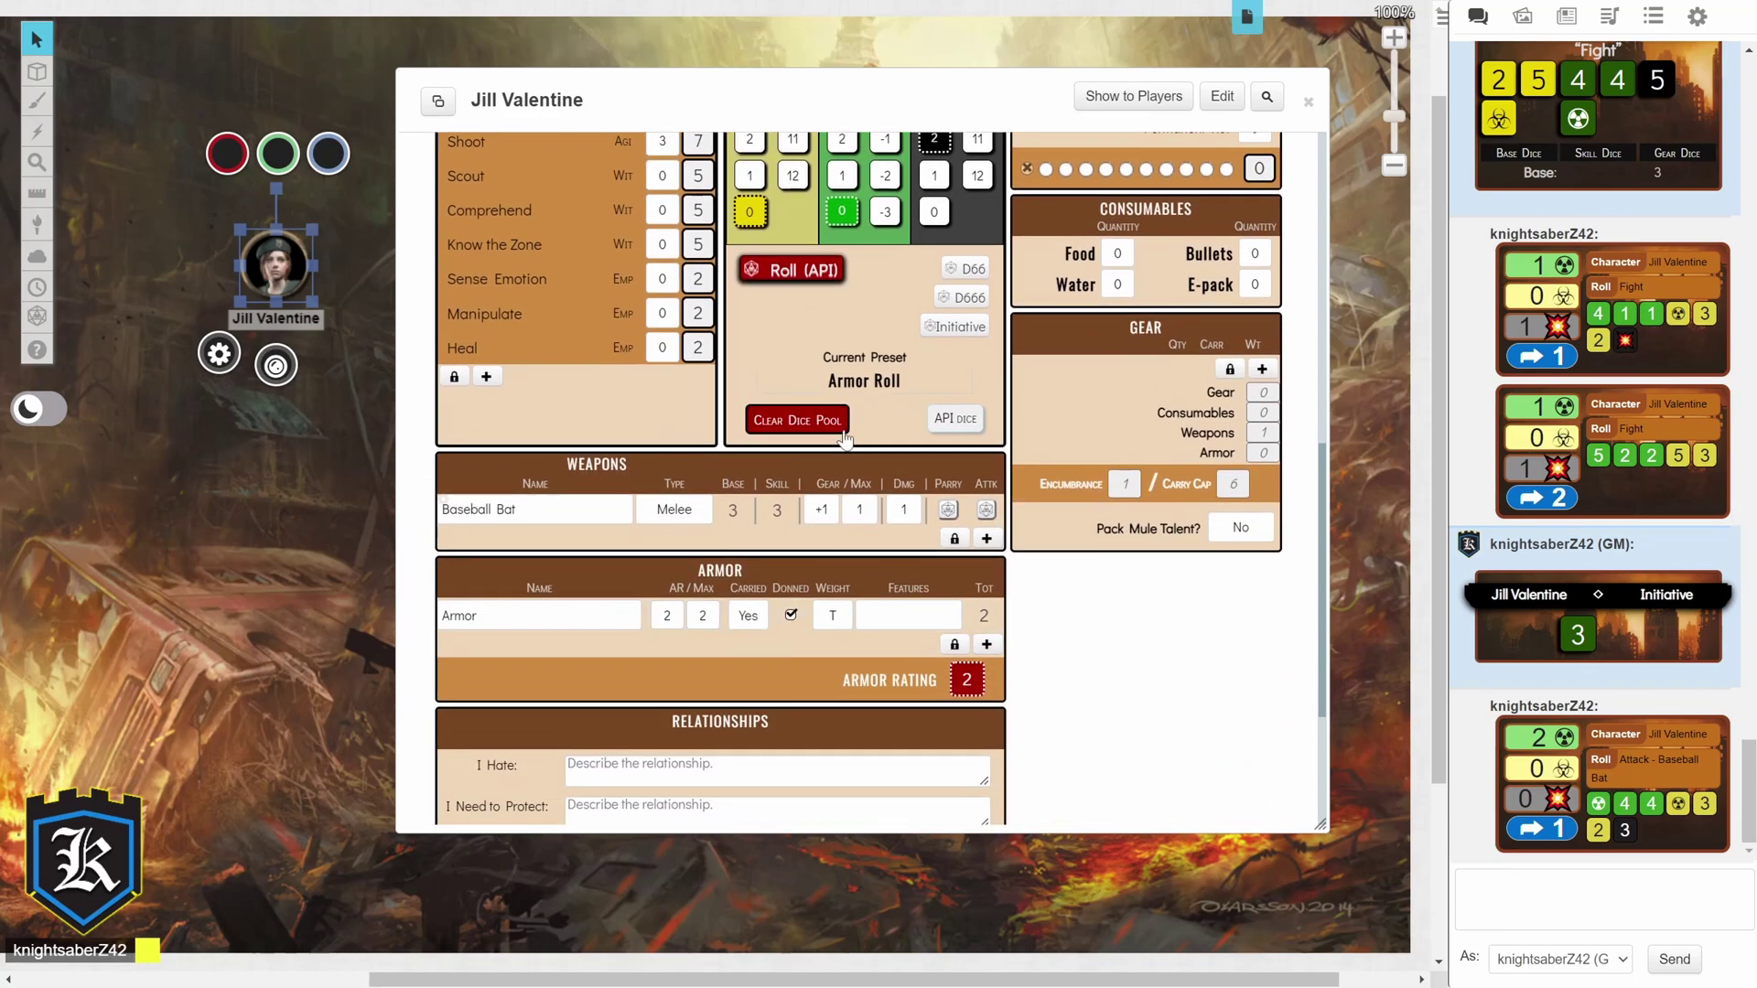
click(796, 729)
Go through the I Hate, I Need to Protect and My Big Dream relationship fields without filling them in
scroll(769, 518, down, 2)
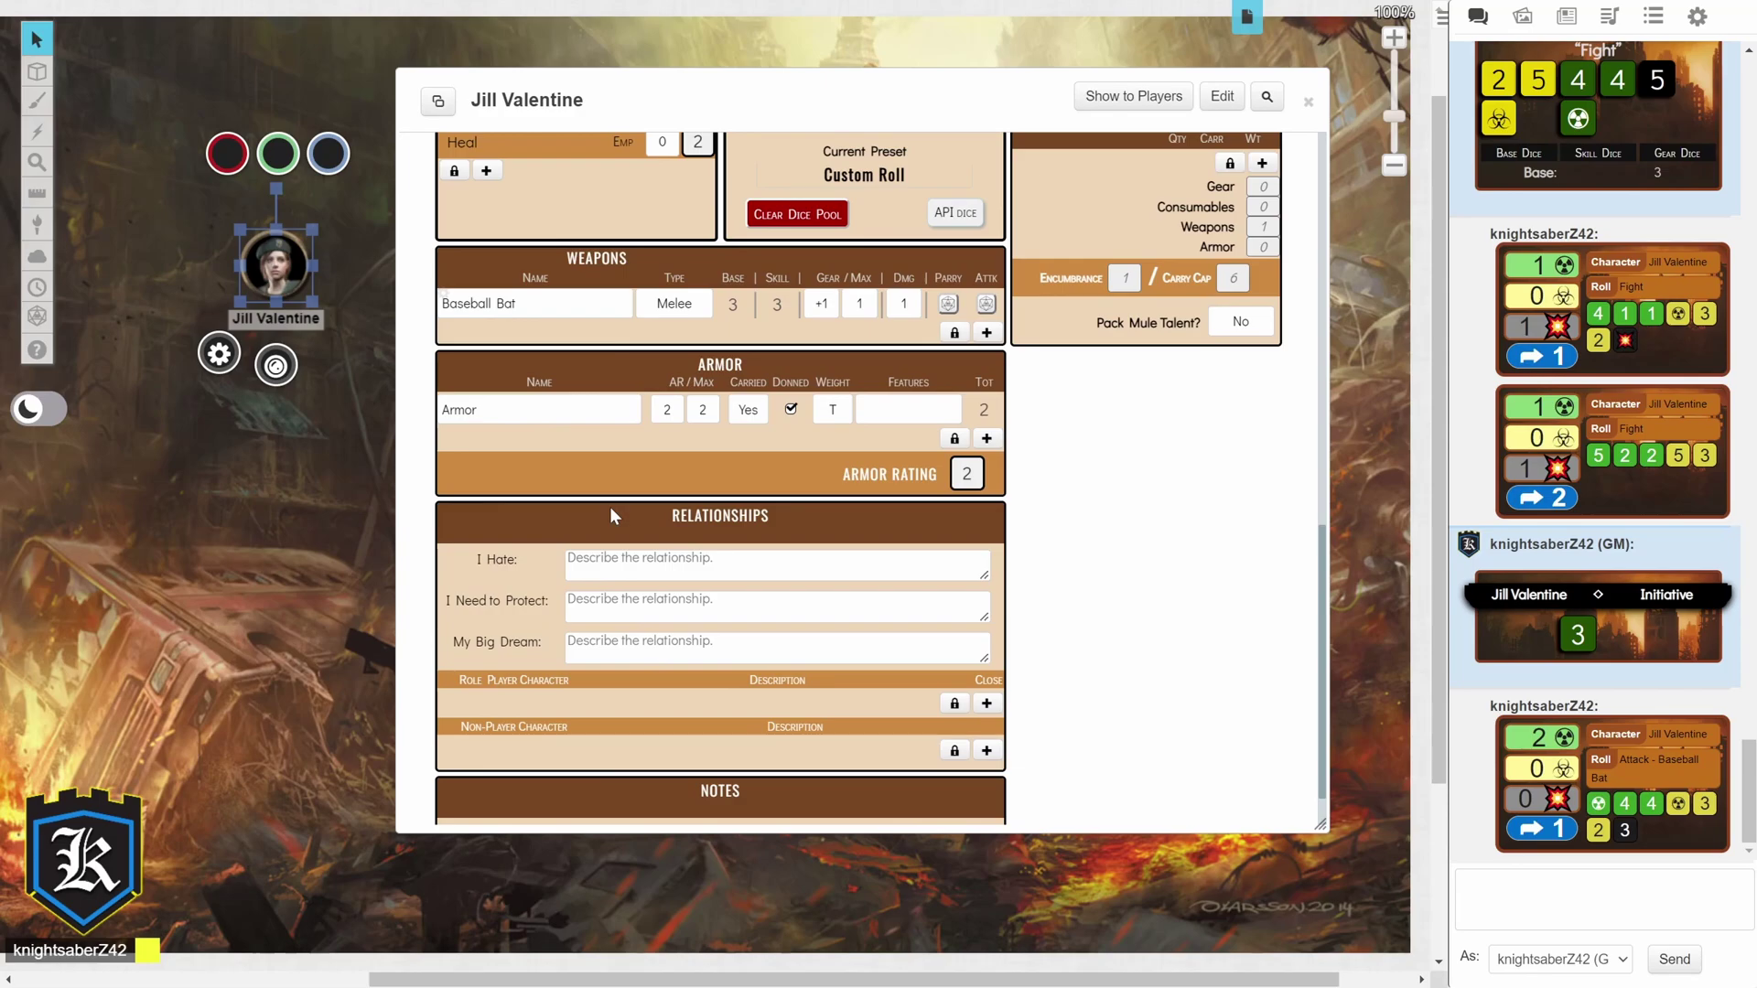
click(569, 557)
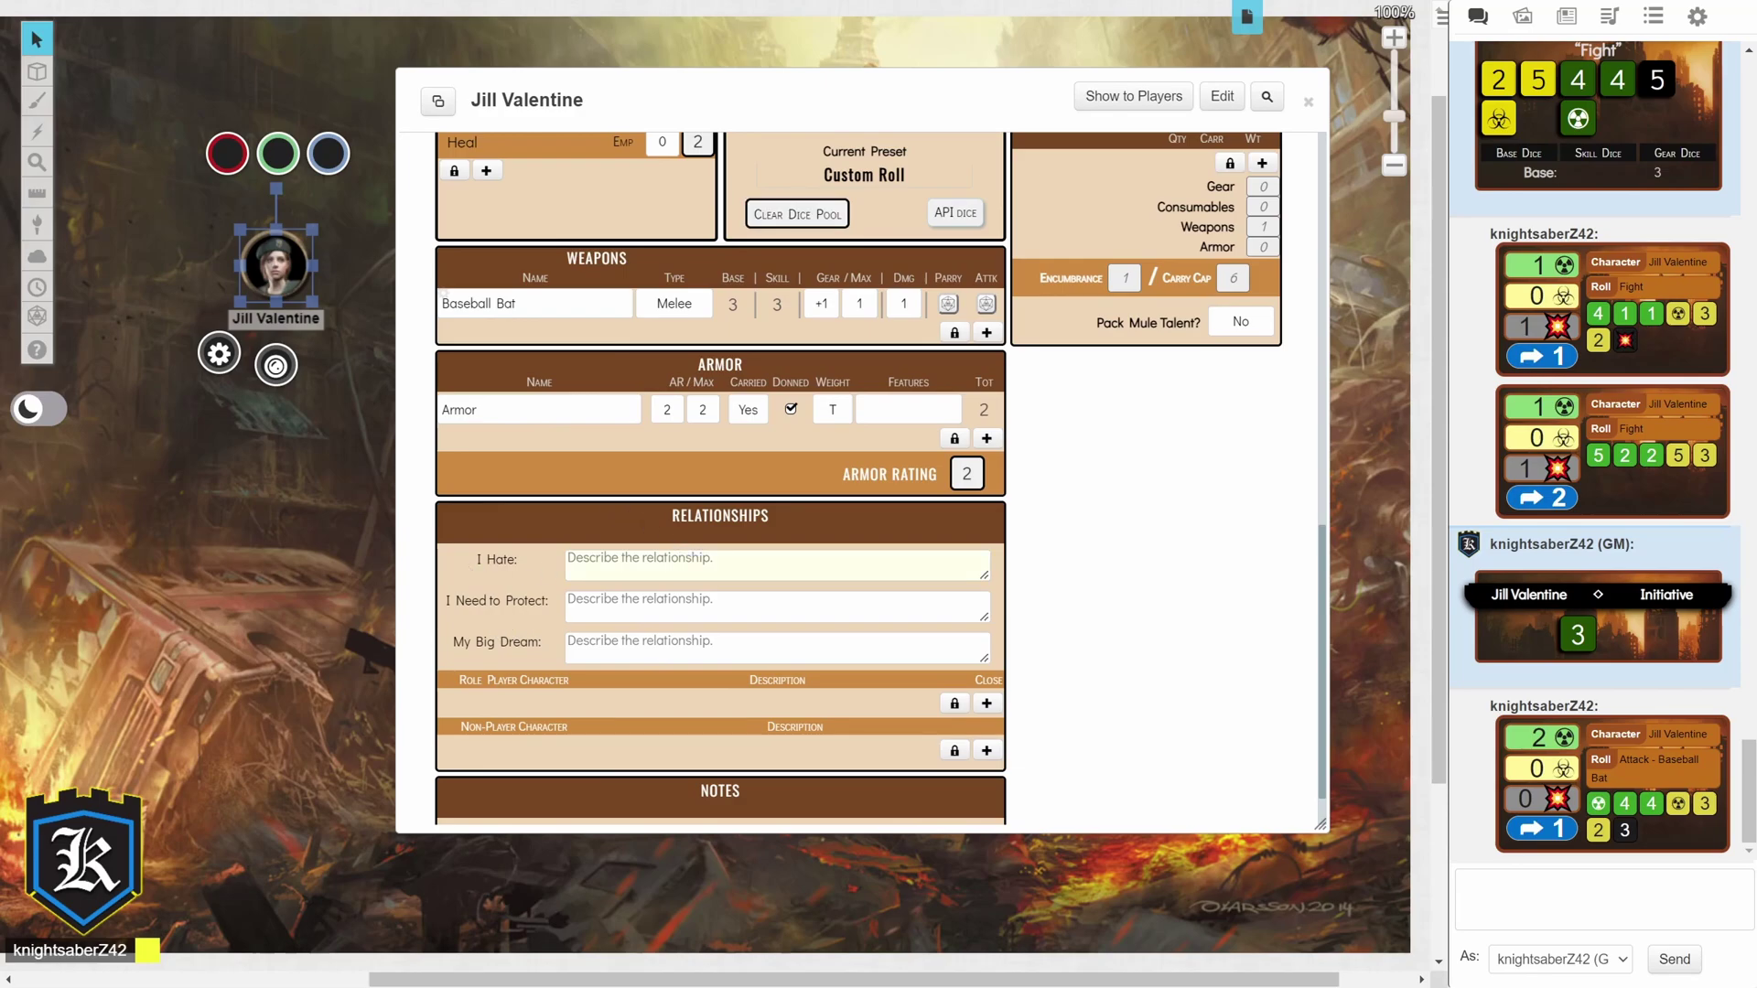
key(Tab)
click(568, 642)
Add a blank note to the character's notes, delete it, and lock the list again
scroll(755, 697, down, 1)
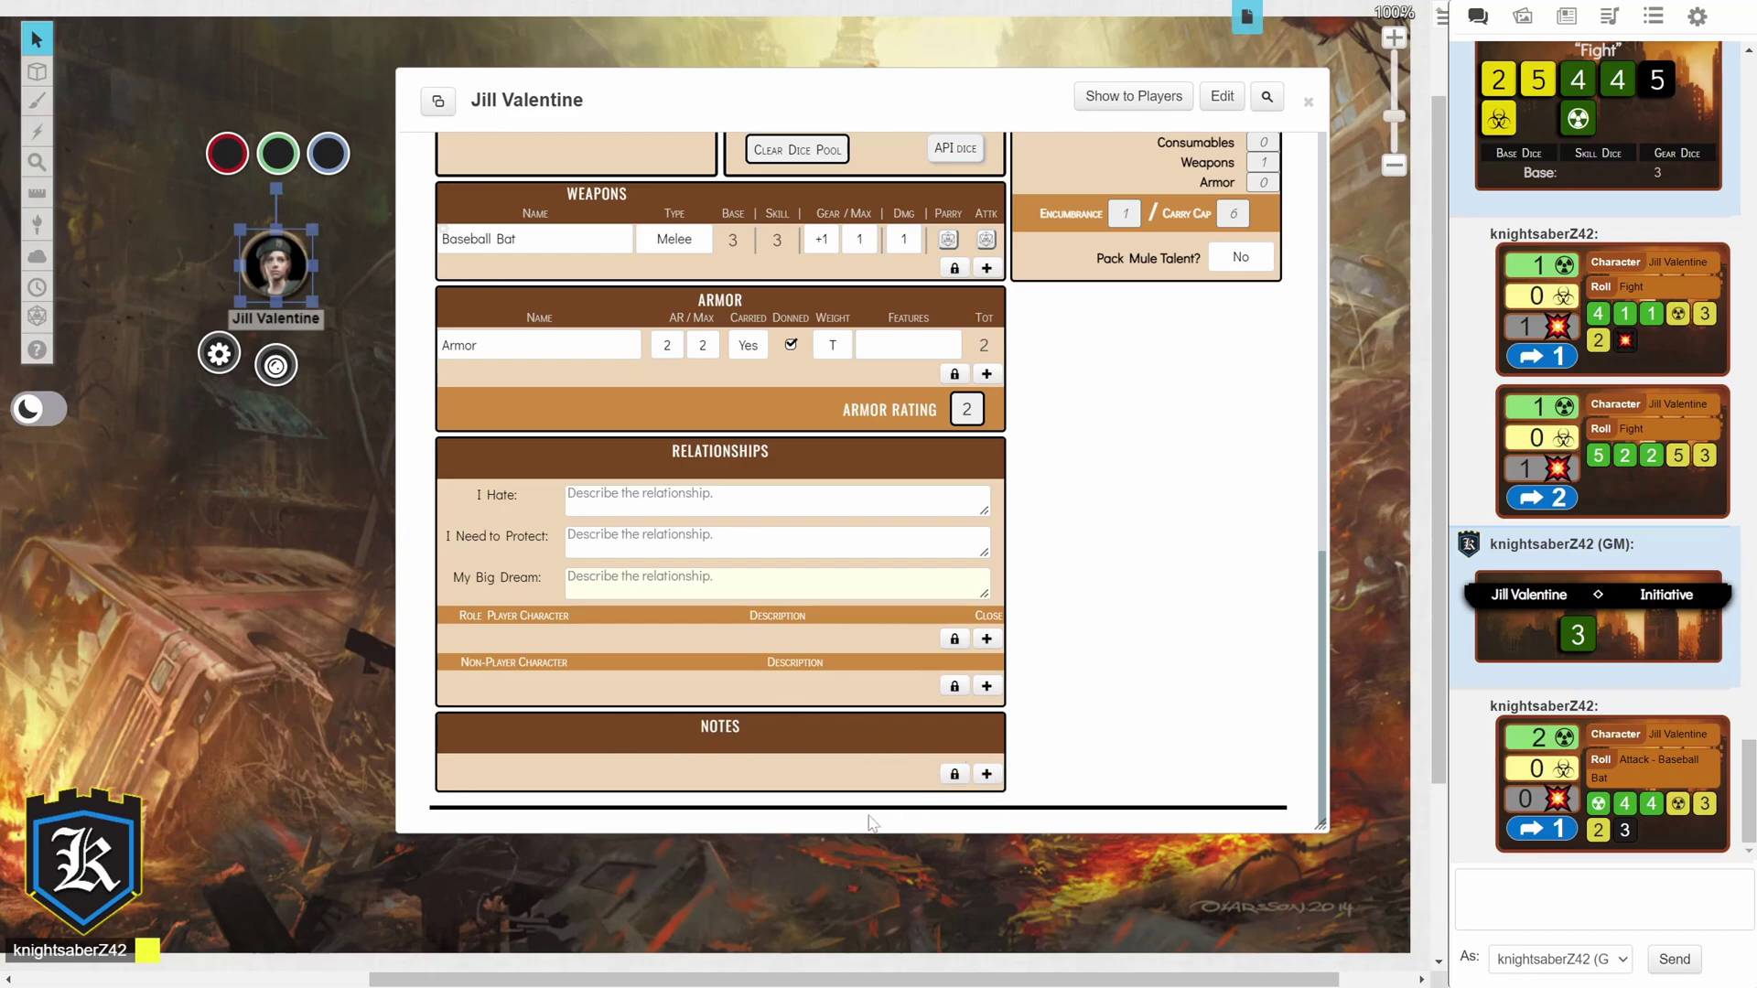
click(987, 775)
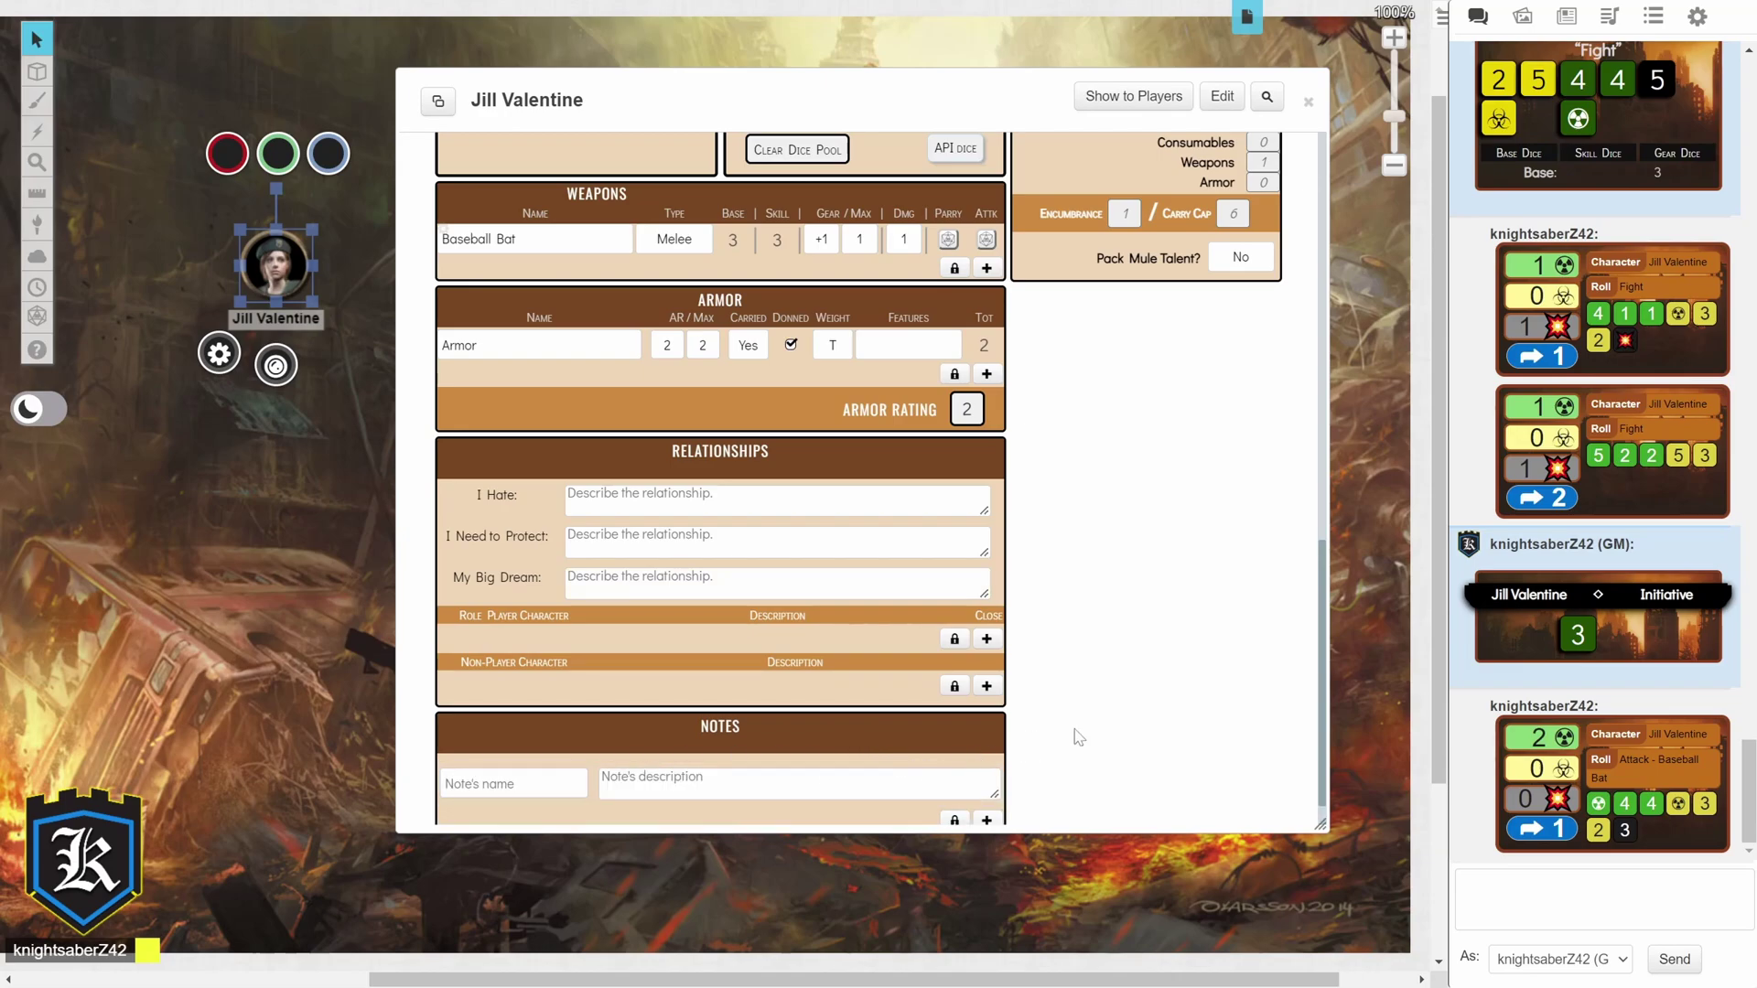
scroll(1078, 737, down, 1)
click(951, 773)
click(980, 731)
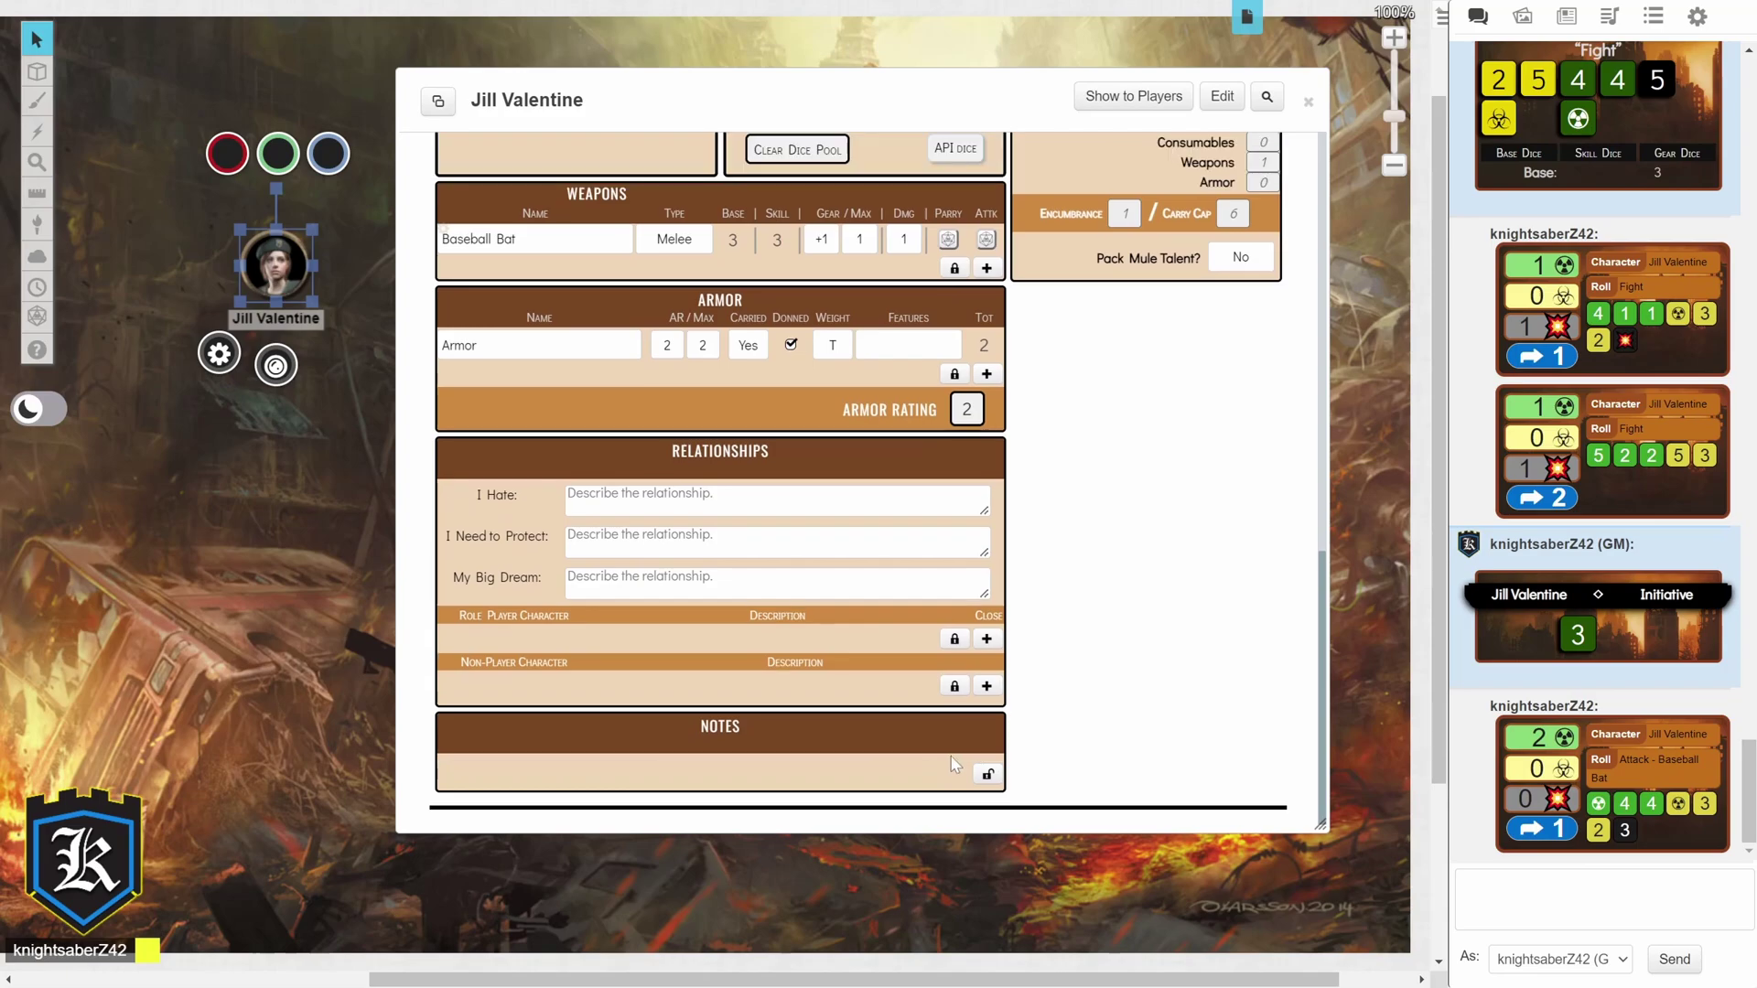
click(987, 774)
Add a blank talent to the character and remove it again
scroll(820, 761, up, 8)
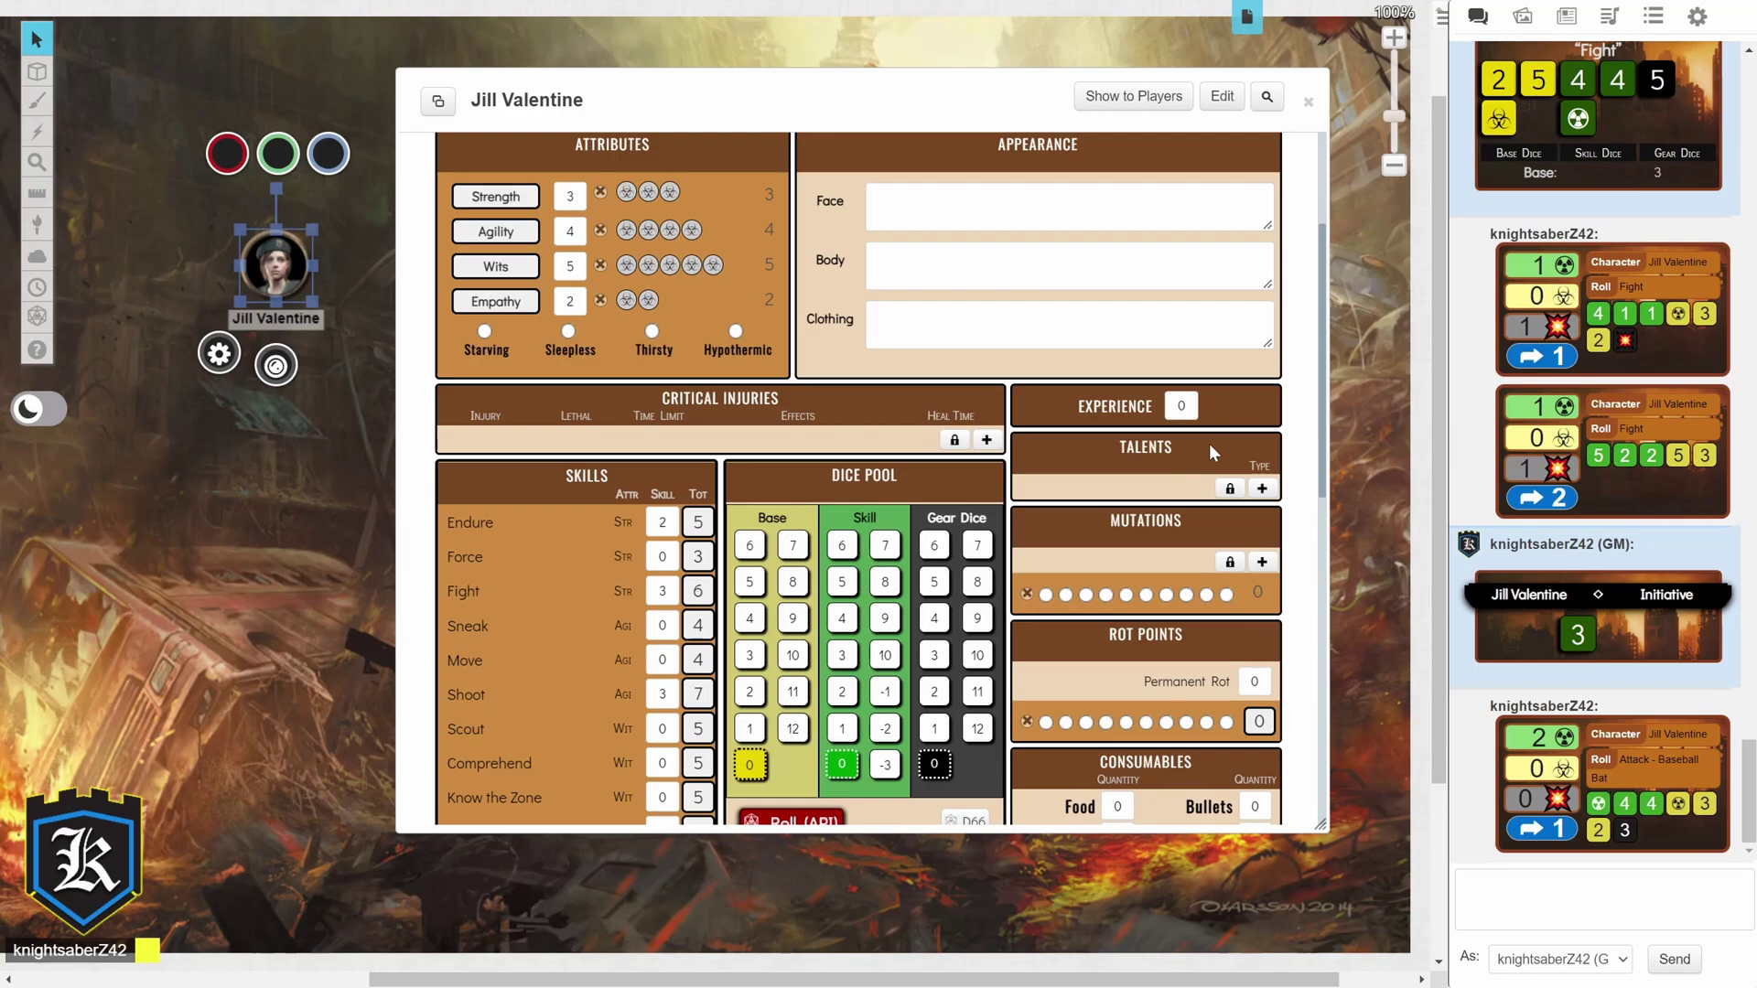
click(1262, 488)
click(1025, 493)
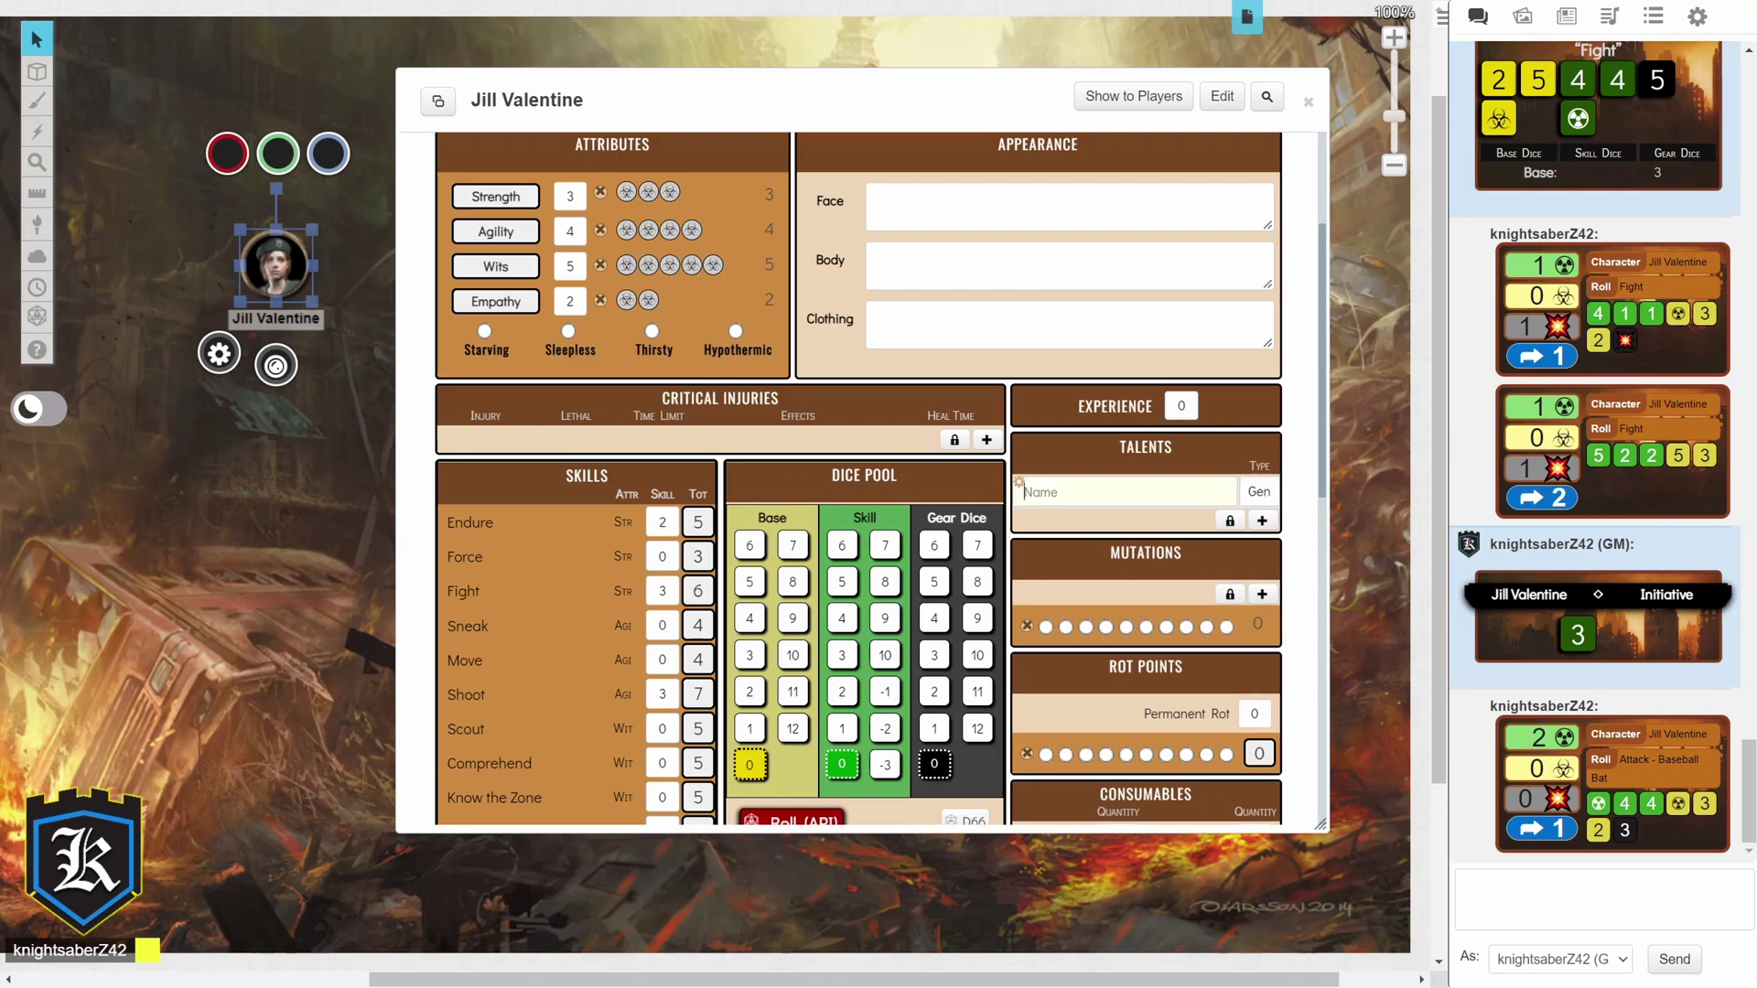
click(1229, 519)
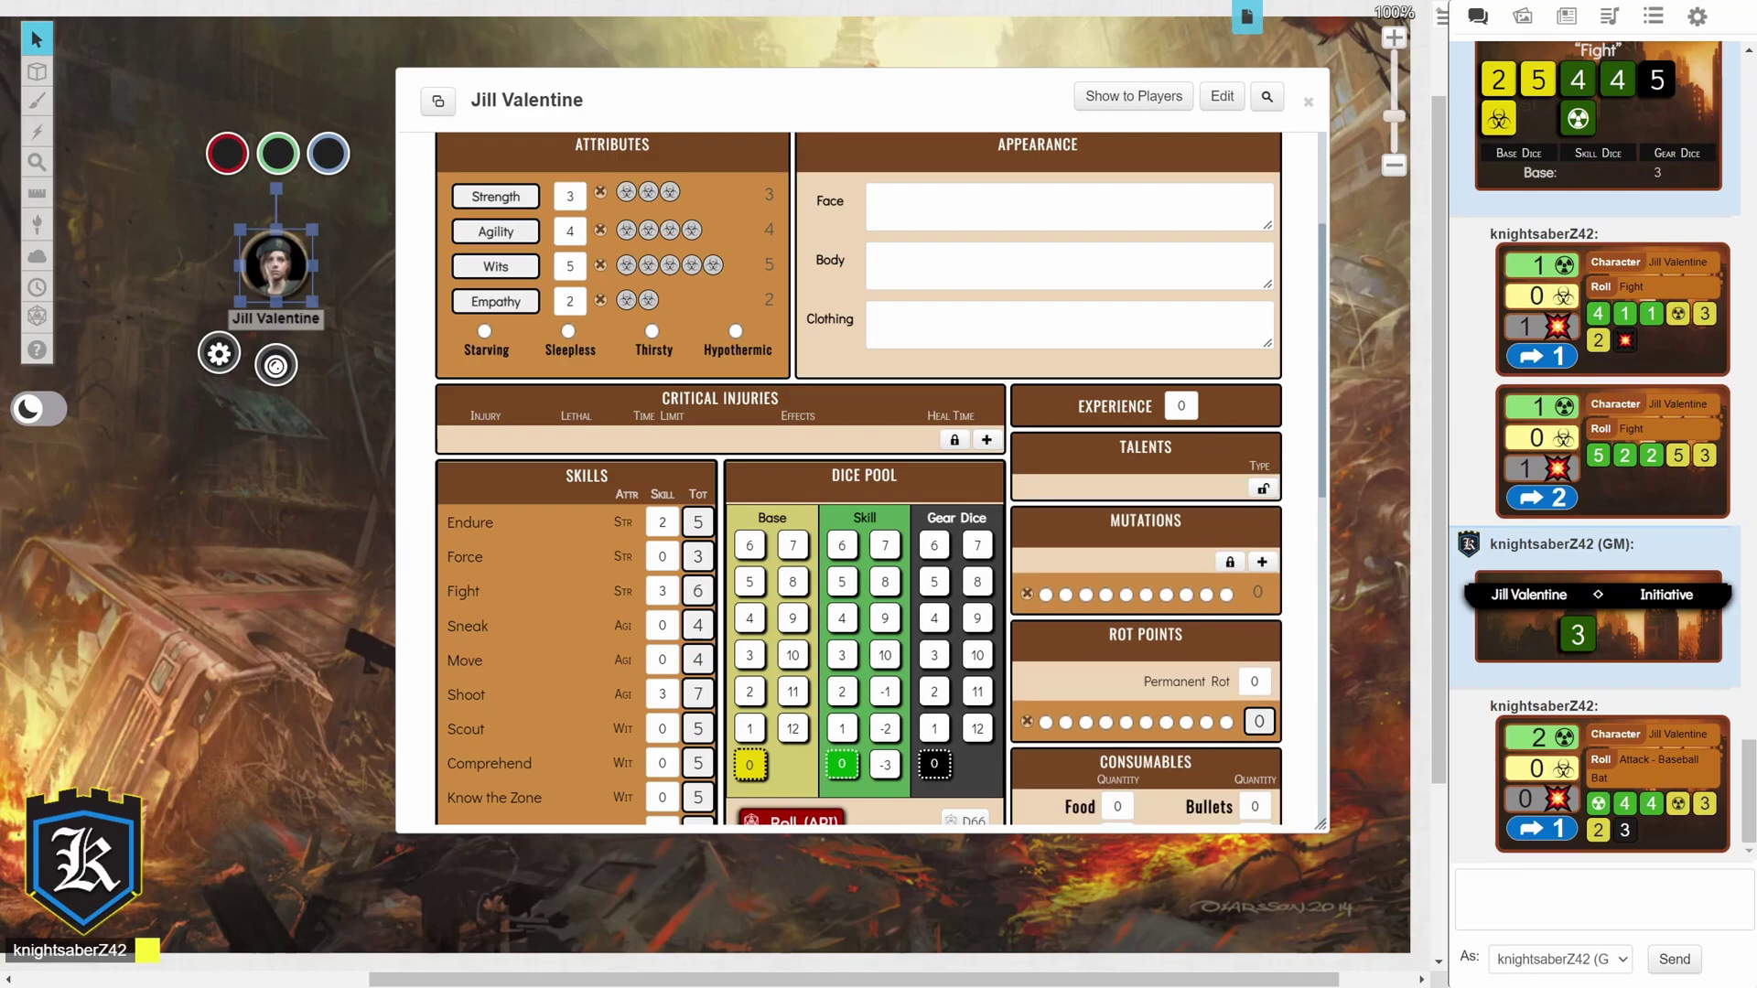
Add and remove a blank mutation, try mutation point levels of 2 and 6, and reset the points to zero
click(1263, 566)
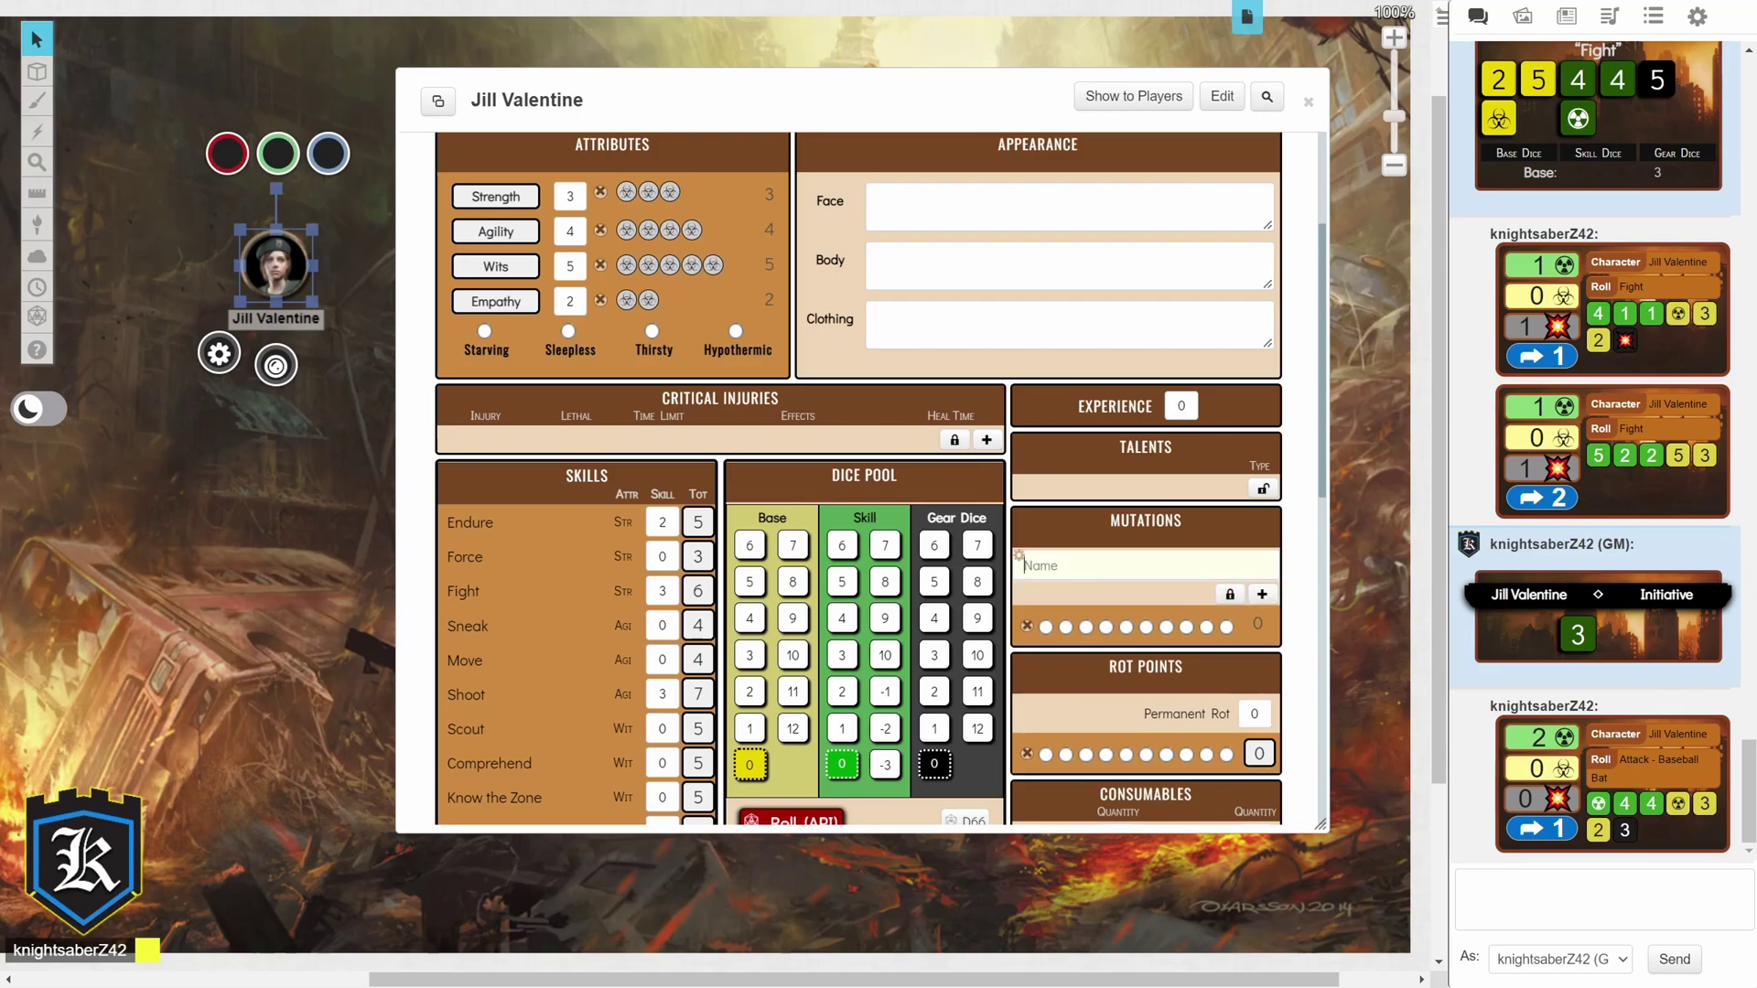
click(1118, 594)
click(1083, 631)
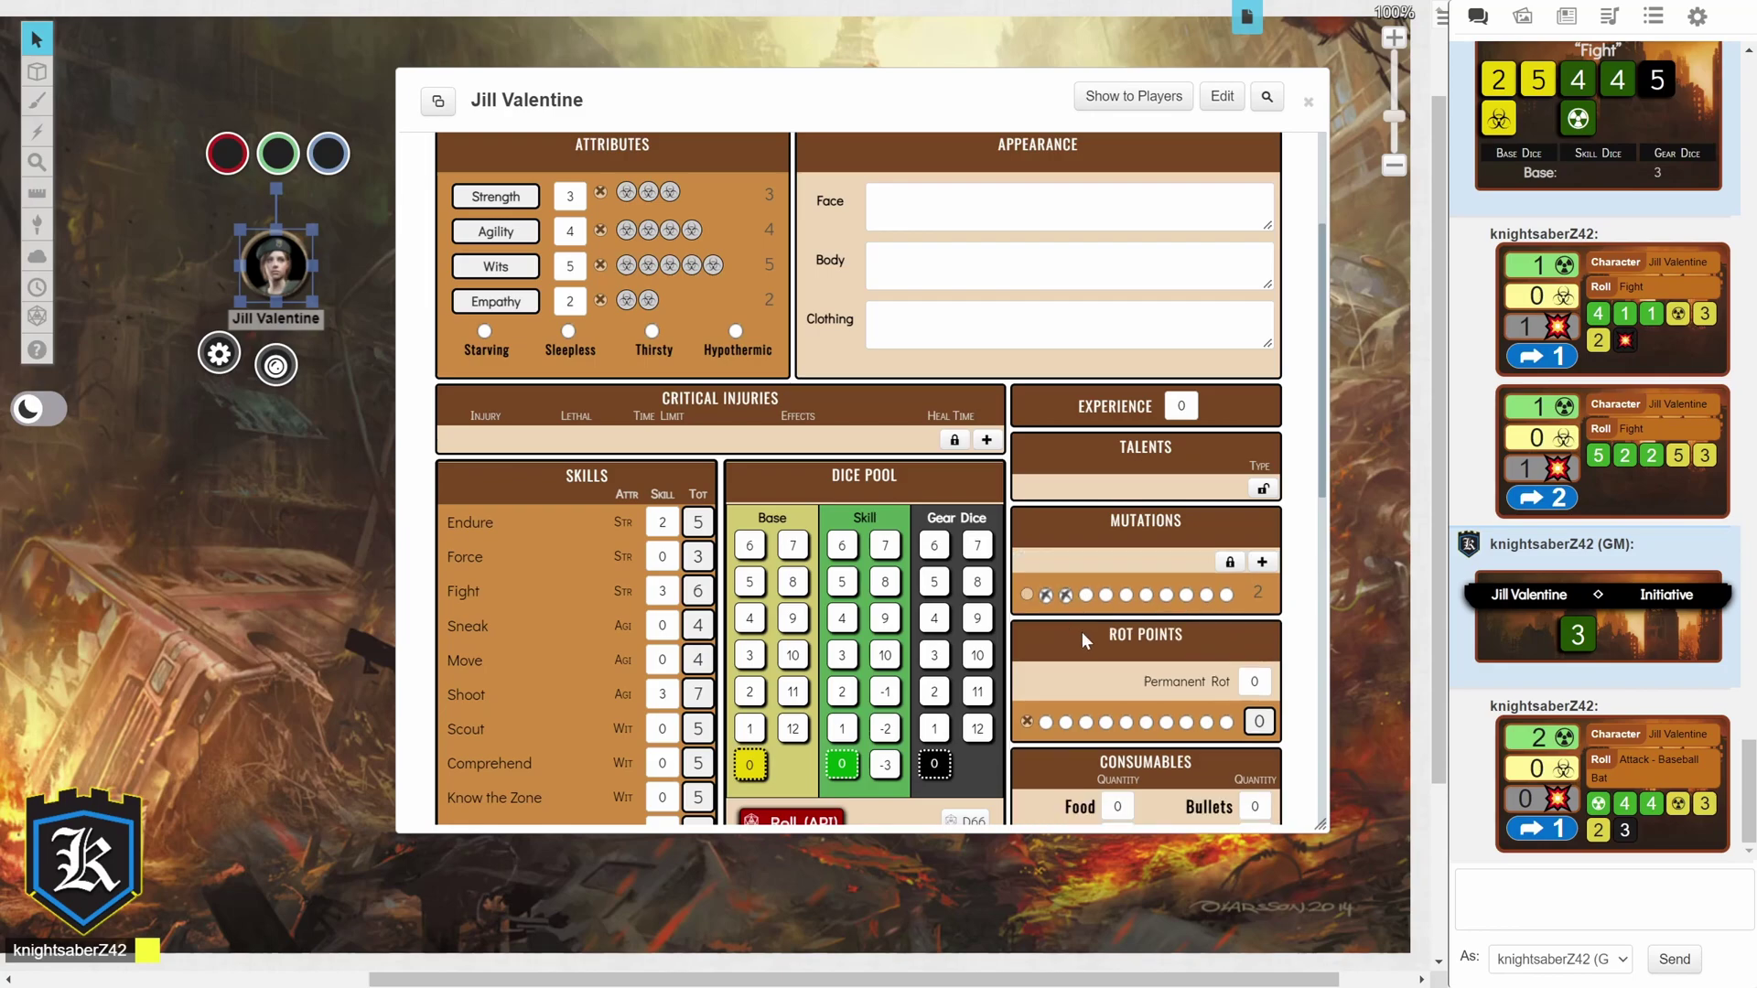
click(1146, 595)
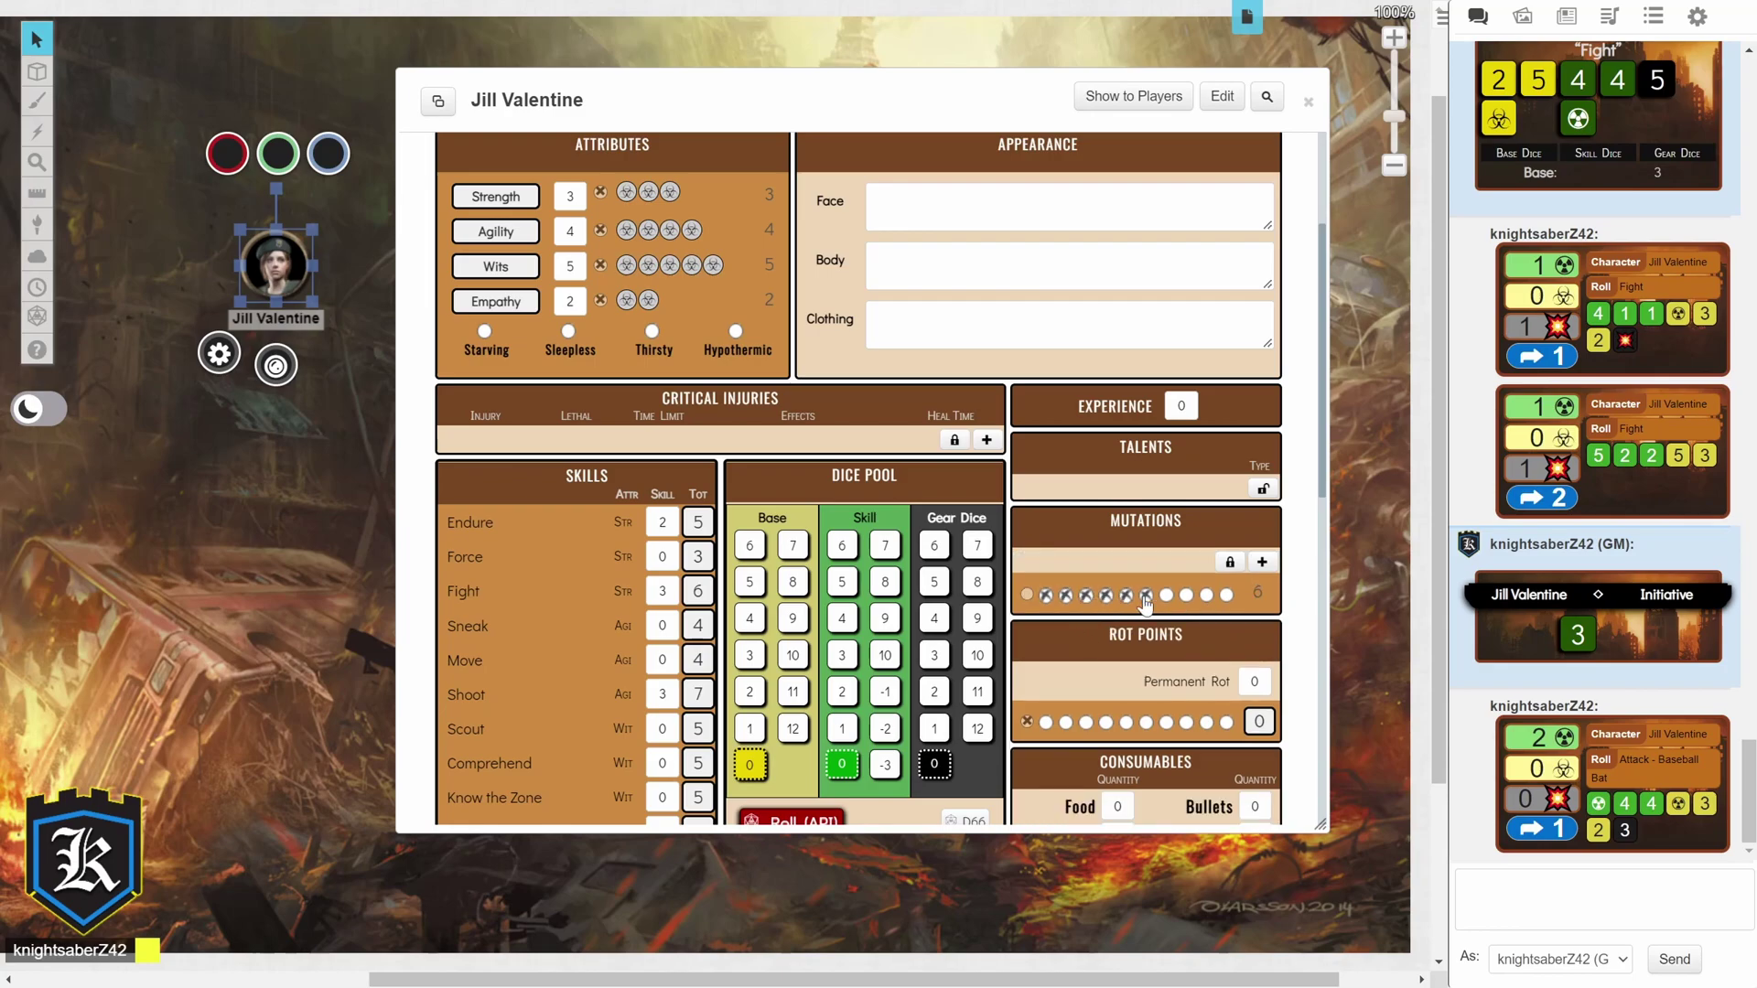
click(1066, 596)
click(1026, 596)
Set Permanent Rot to 2, try different rot point levels, and reset the rot values to zero
scroll(1093, 651, down, 1)
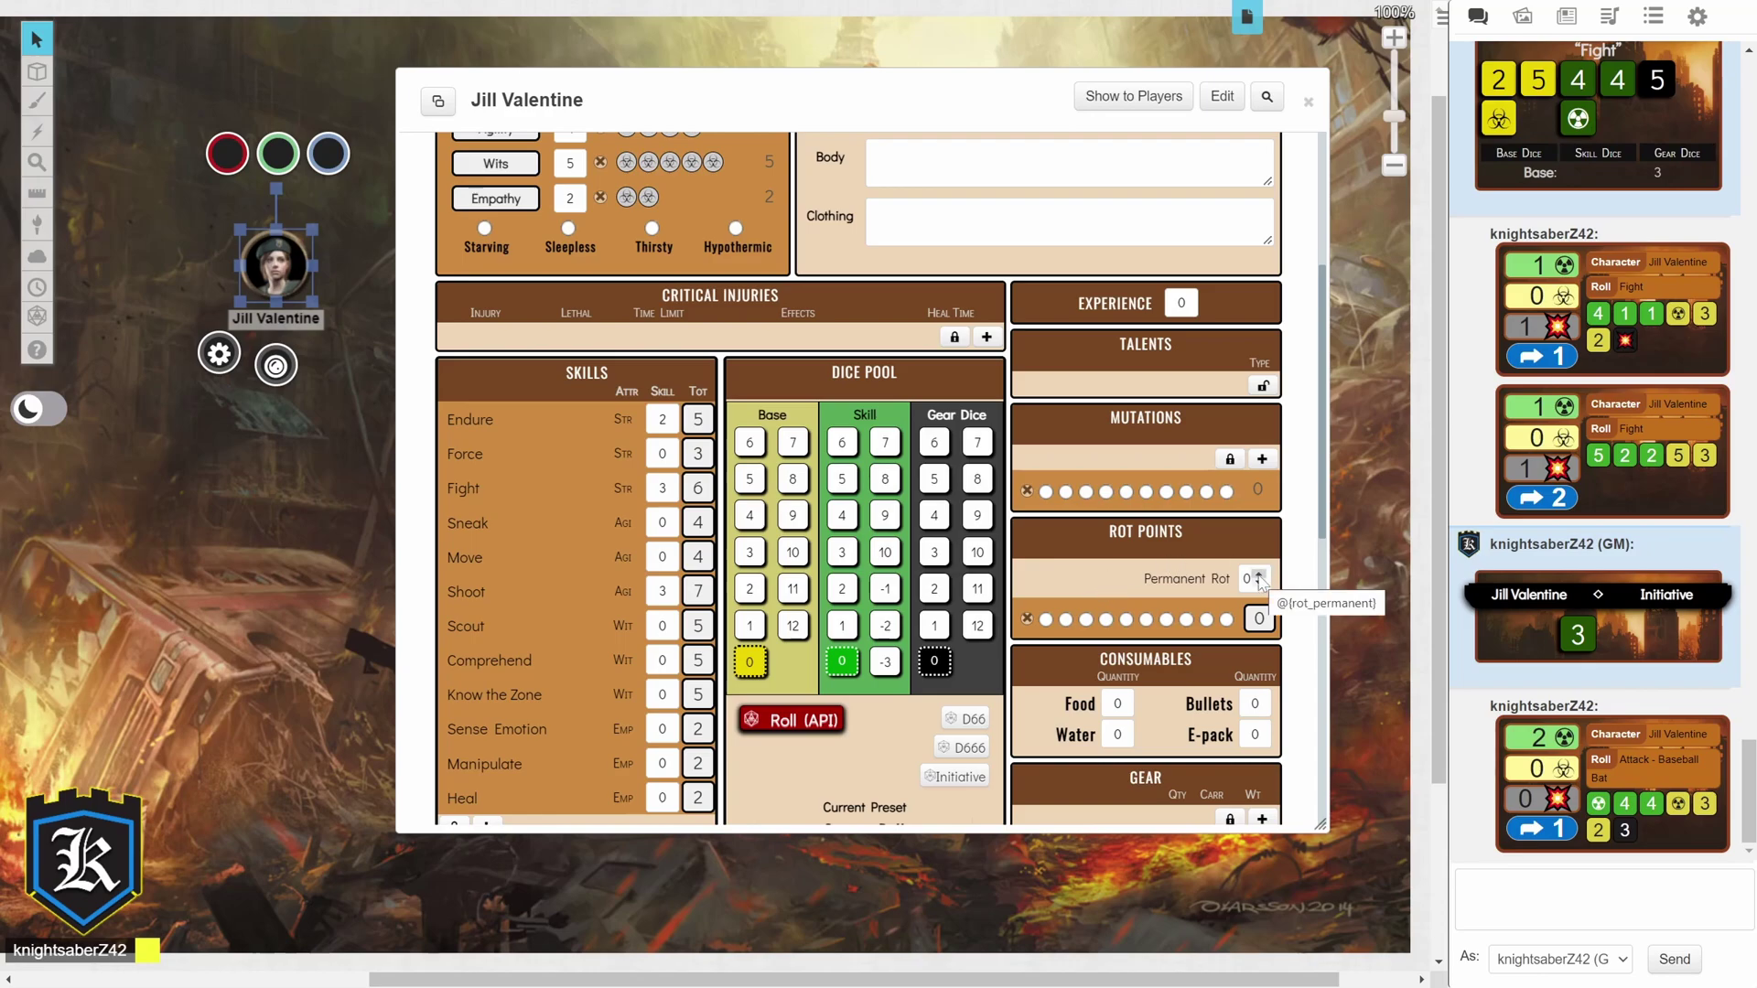
click(1259, 575)
click(1259, 575)
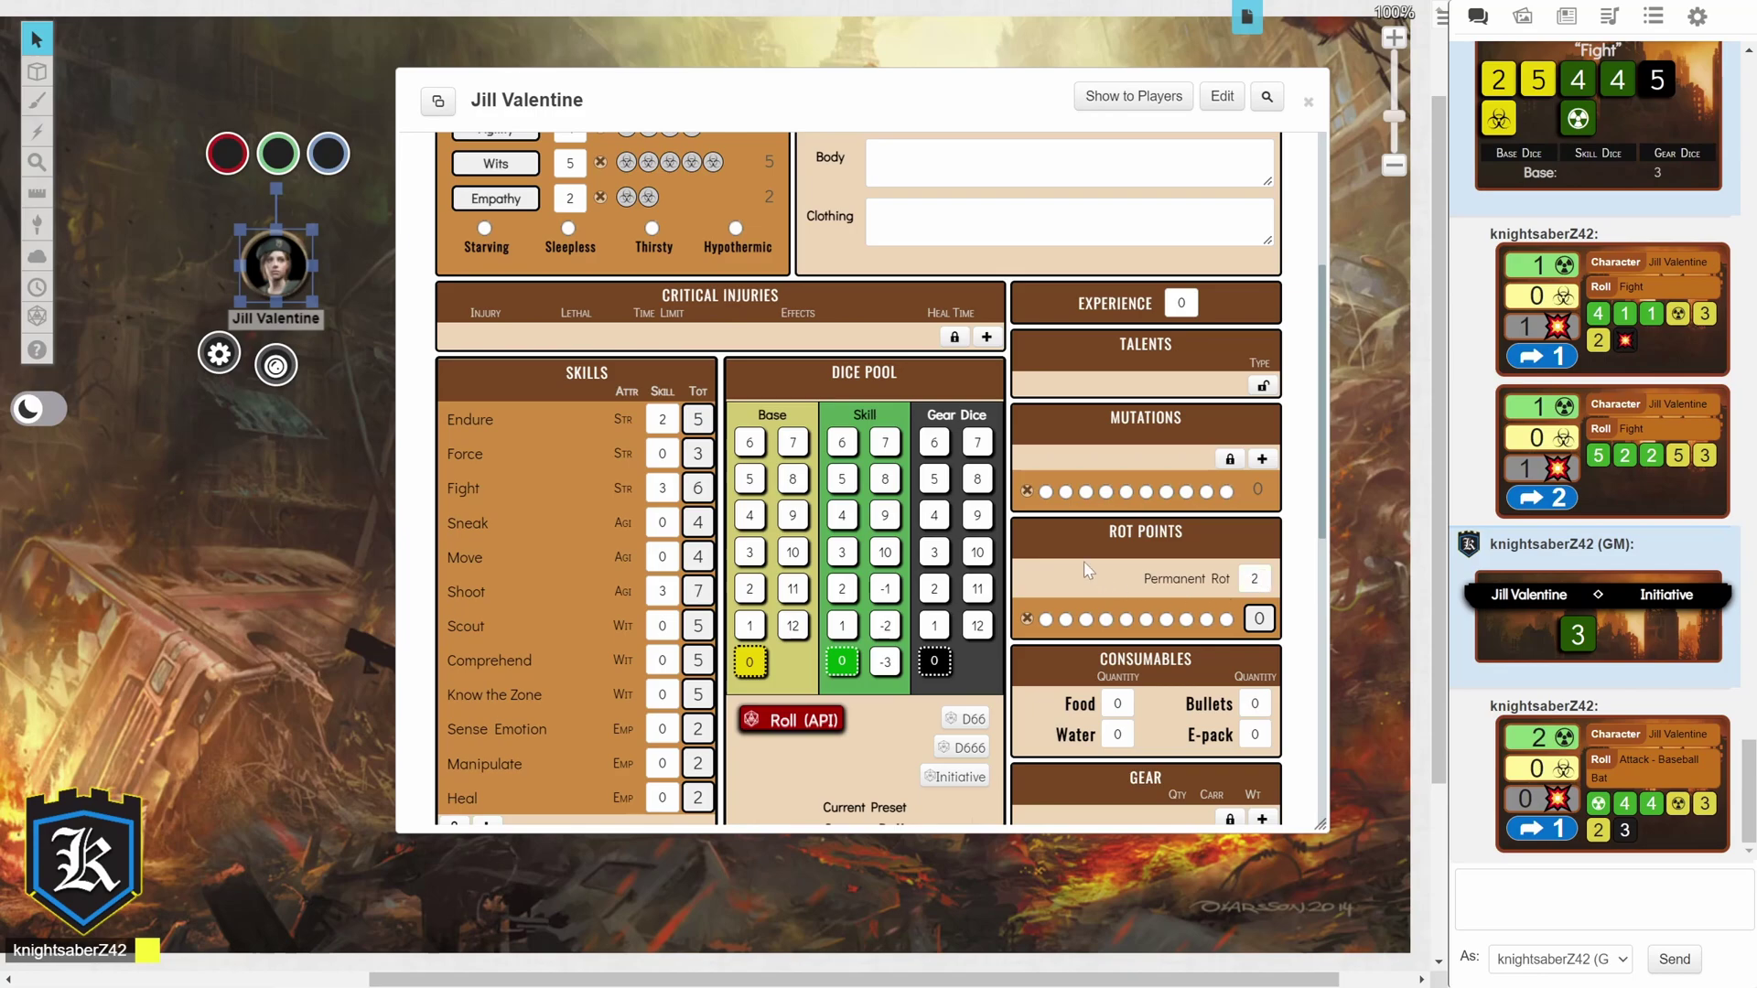
click(1066, 621)
click(1125, 622)
click(1066, 621)
click(1260, 583)
click(1260, 583)
Add a blank gear item and check the Pack Mule Talent options, keeping No
scroll(1046, 593, down, 3)
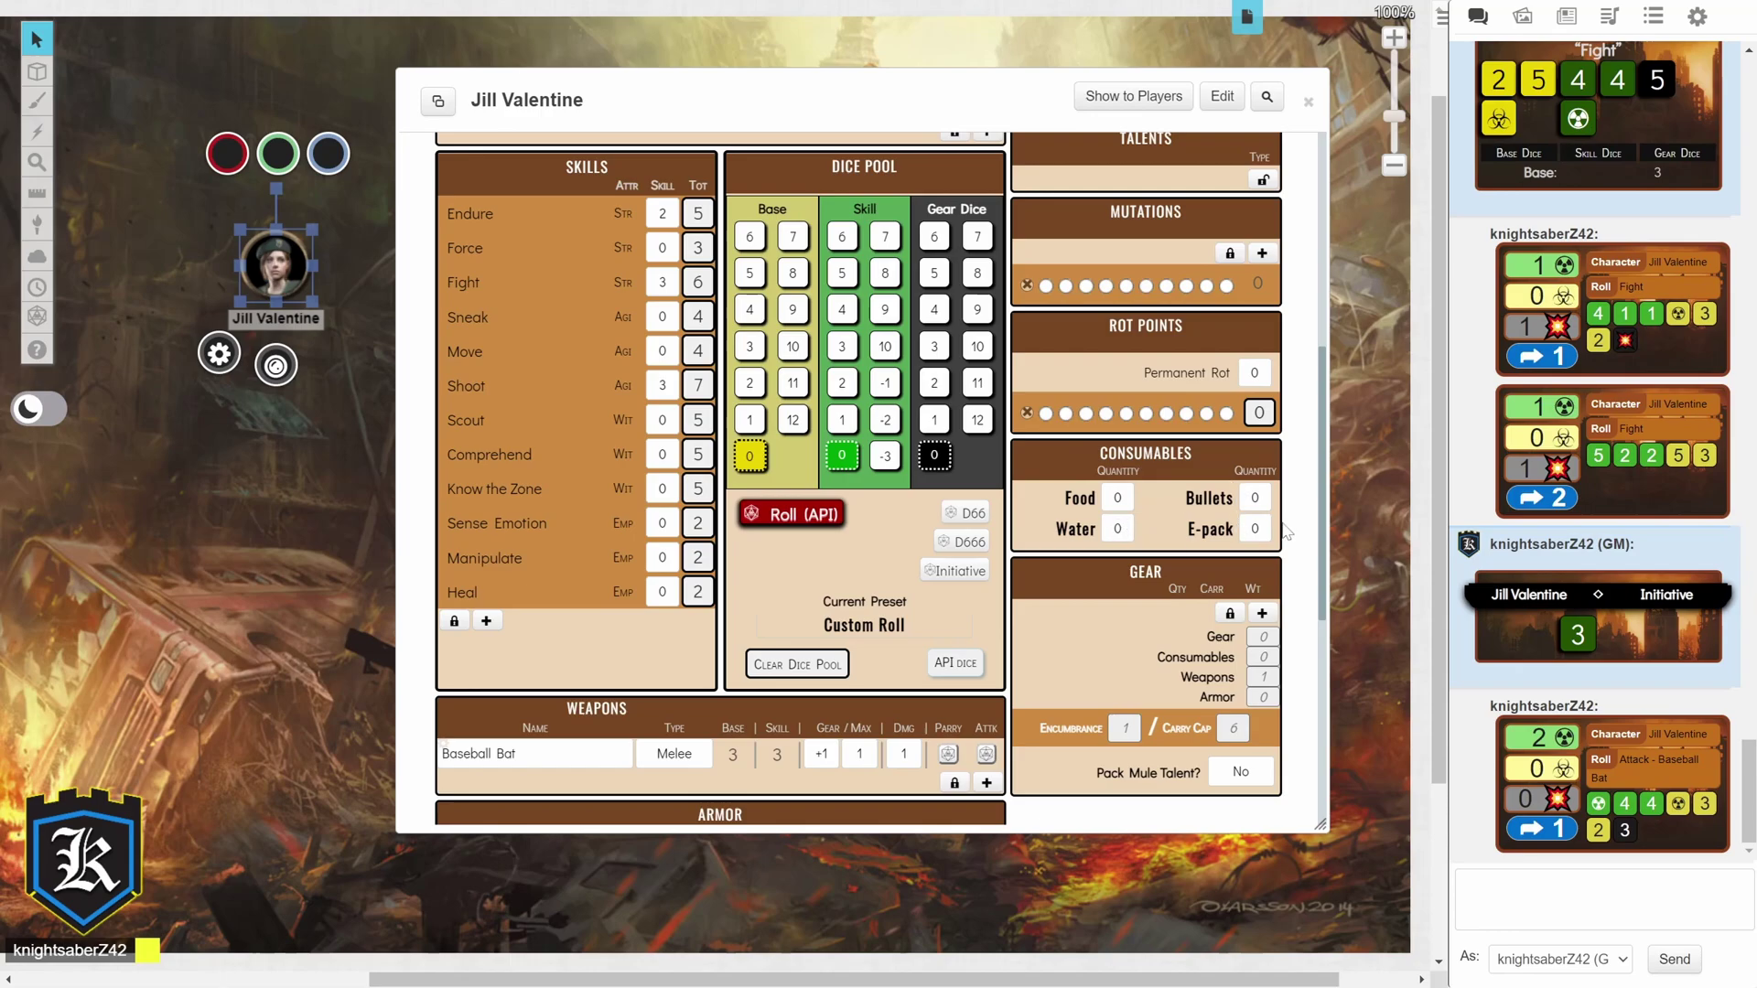
scroll(1121, 526, down, 2)
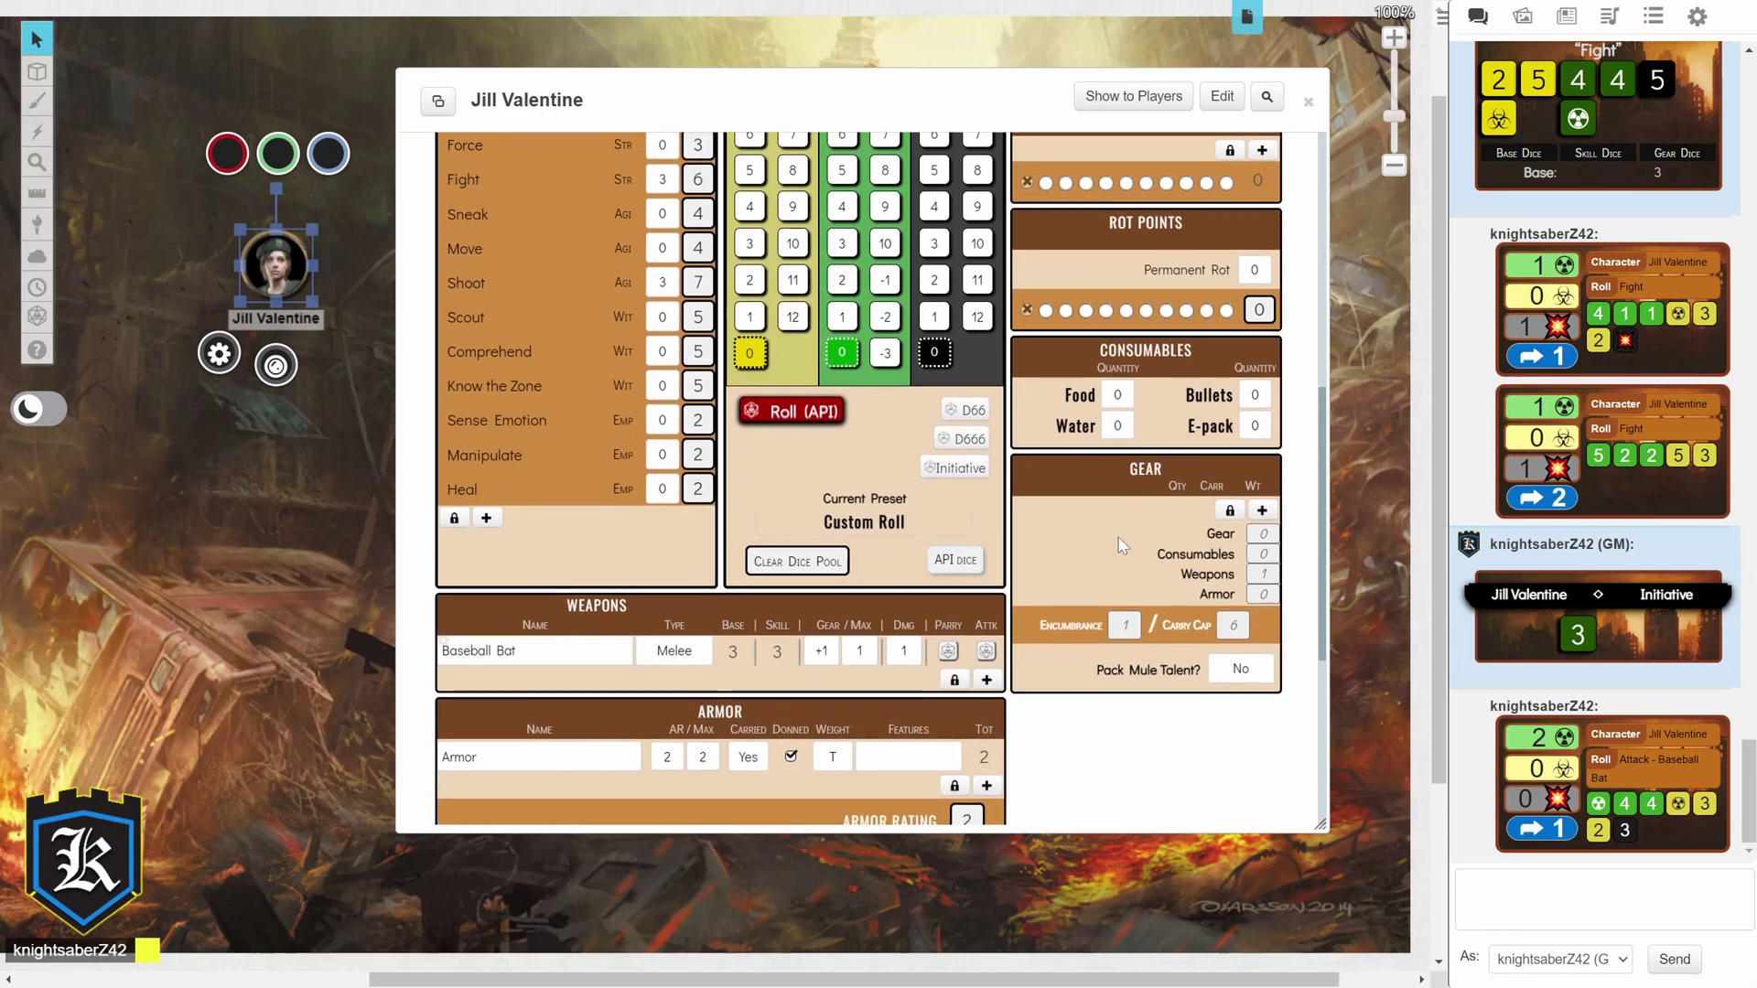
click(1262, 511)
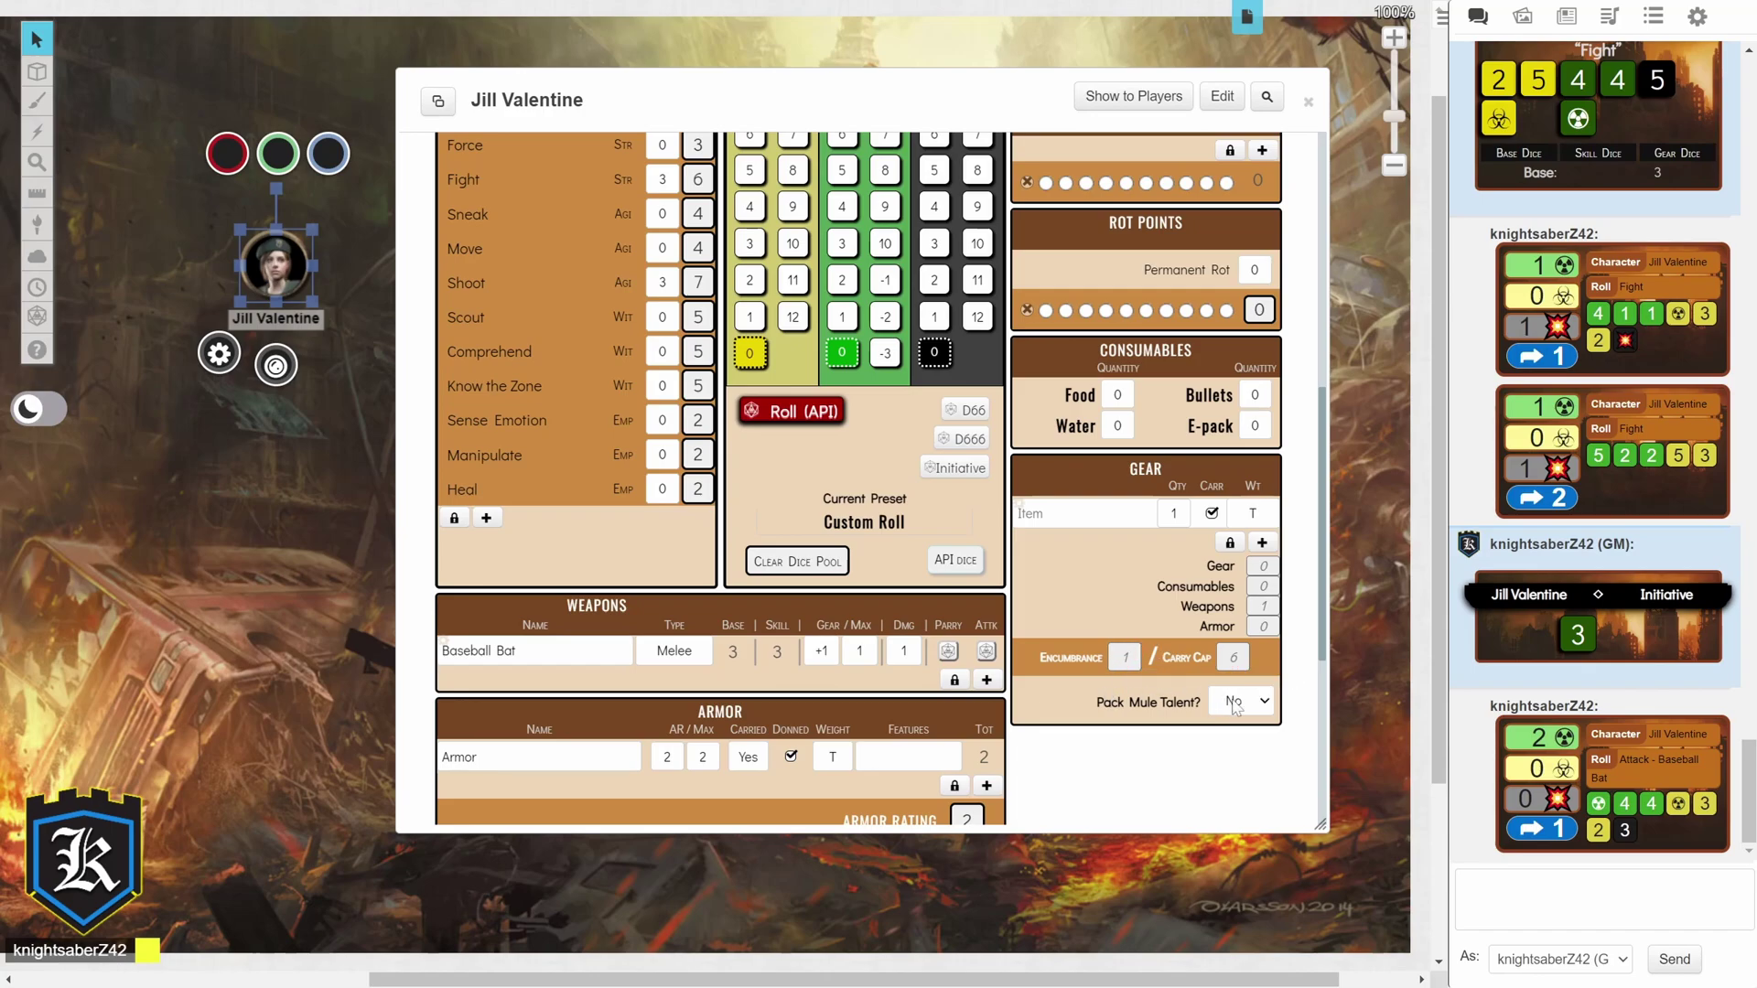
click(1263, 702)
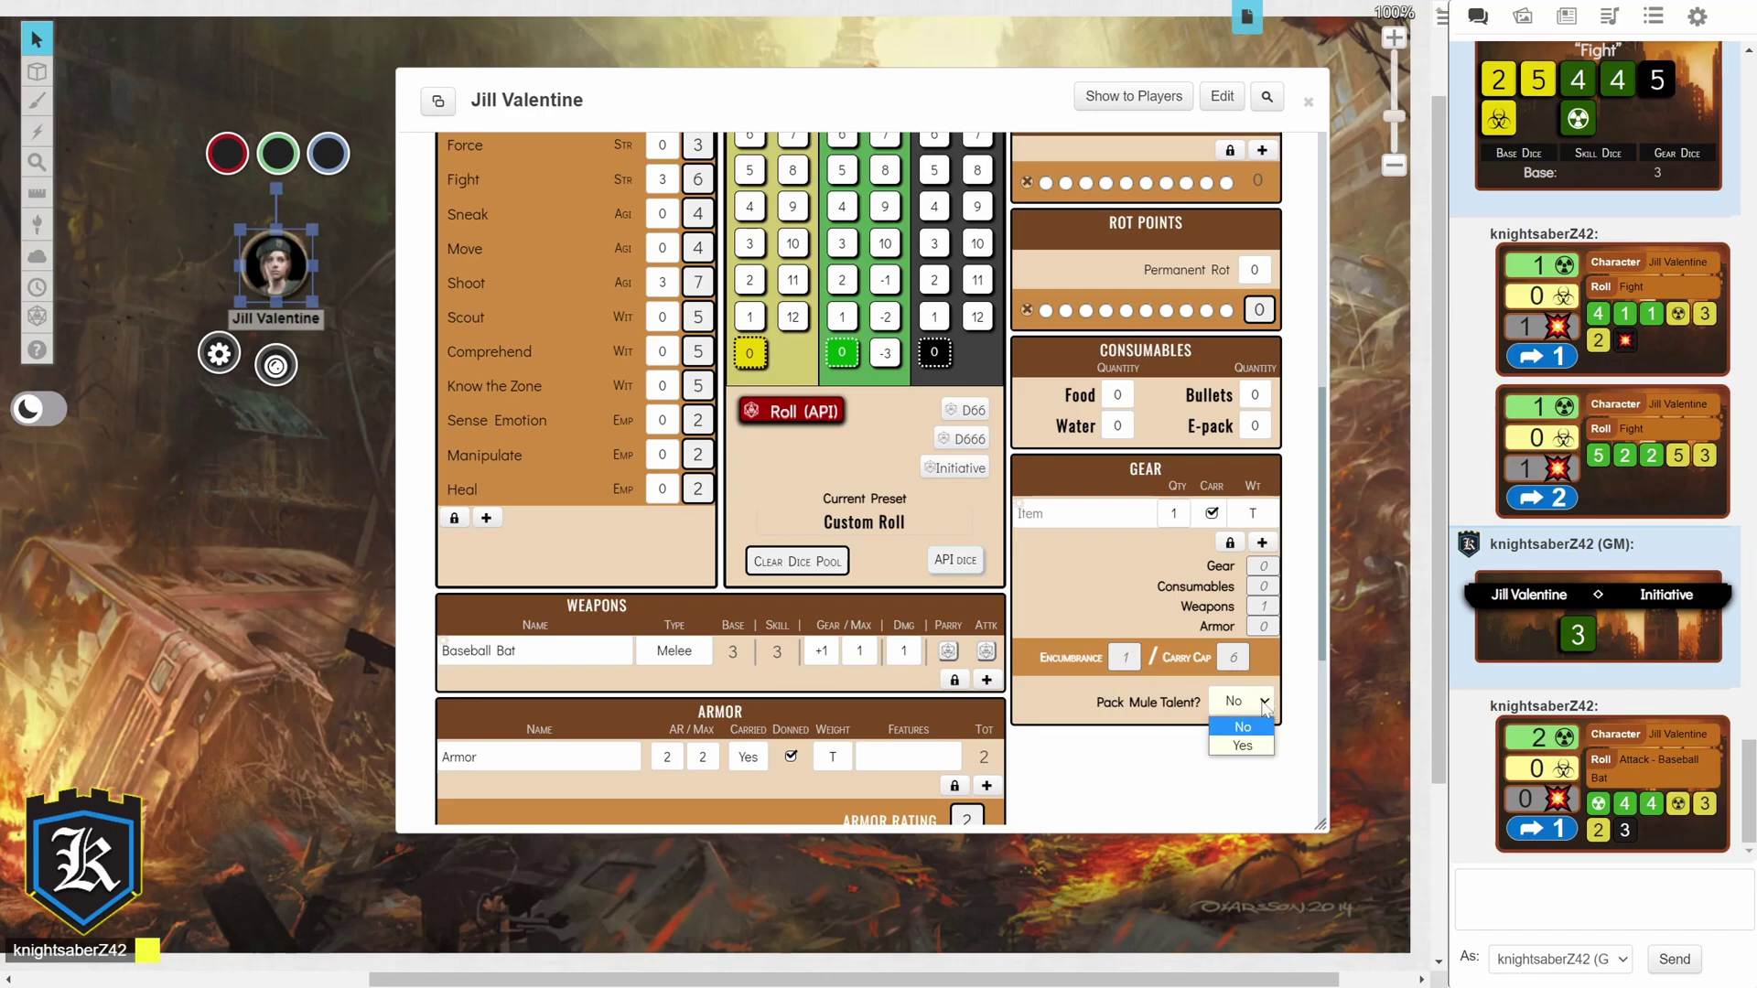
click(1252, 725)
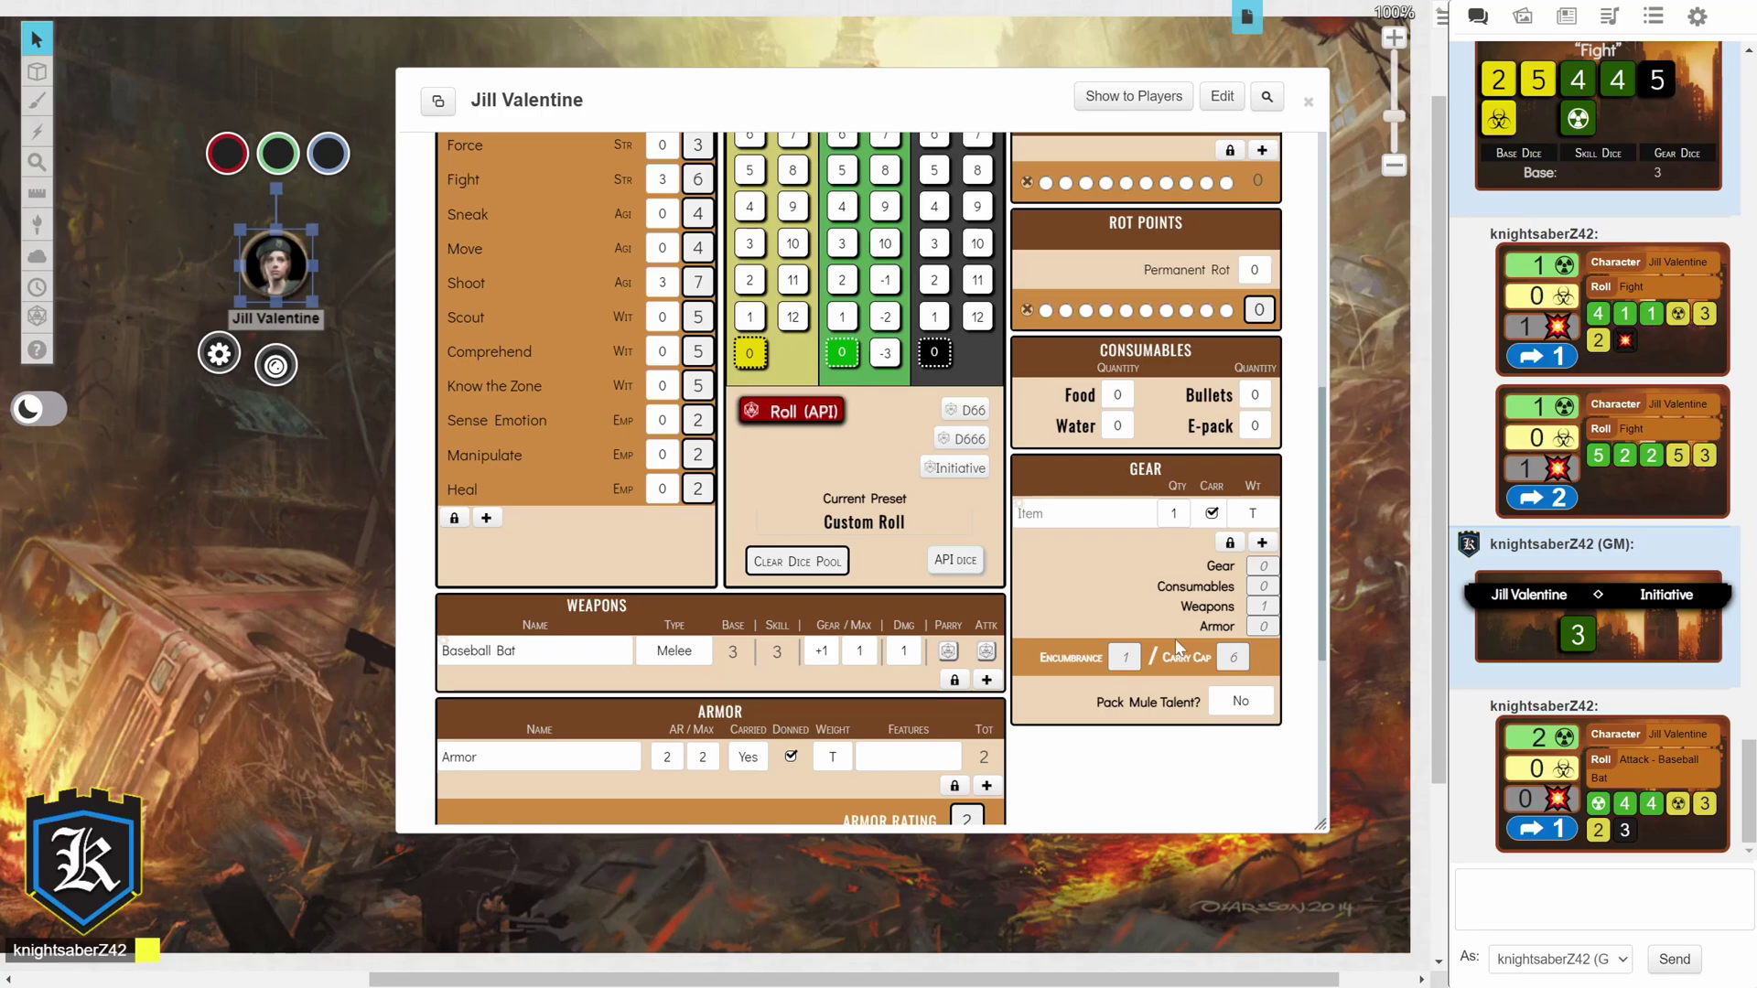
View the sheet's Zone Log page and return to the Character page
scroll(1114, 600, up, 7)
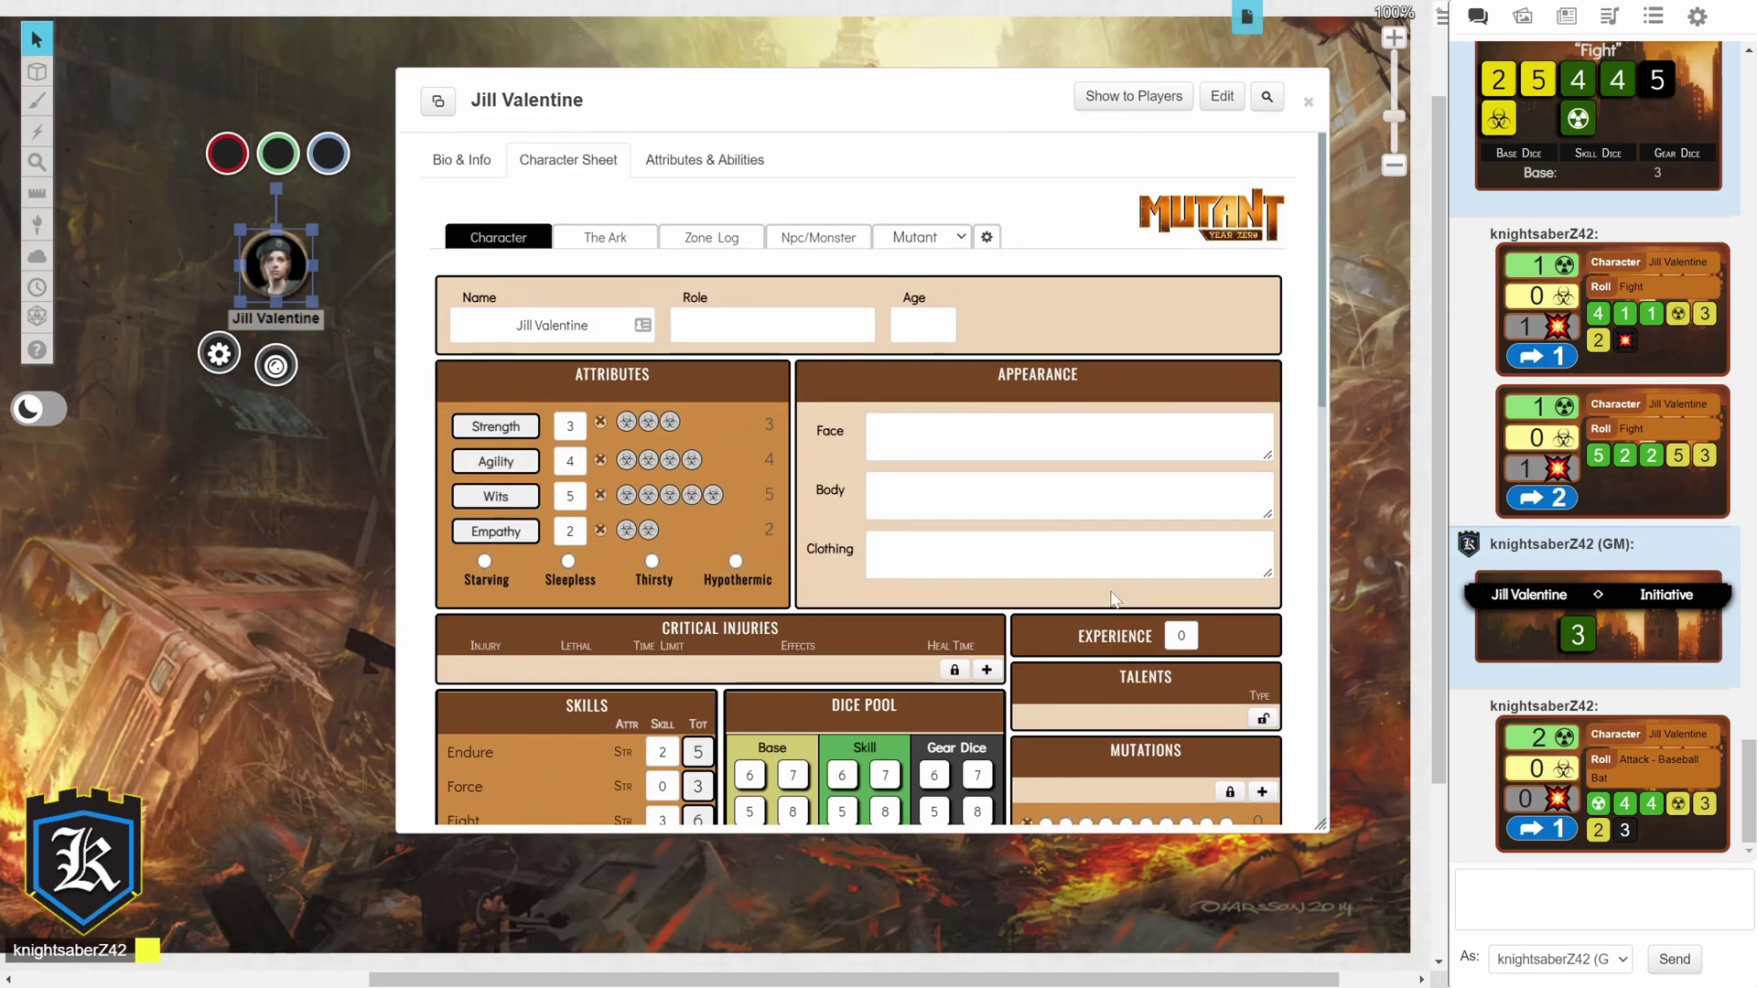
click(711, 237)
click(498, 237)
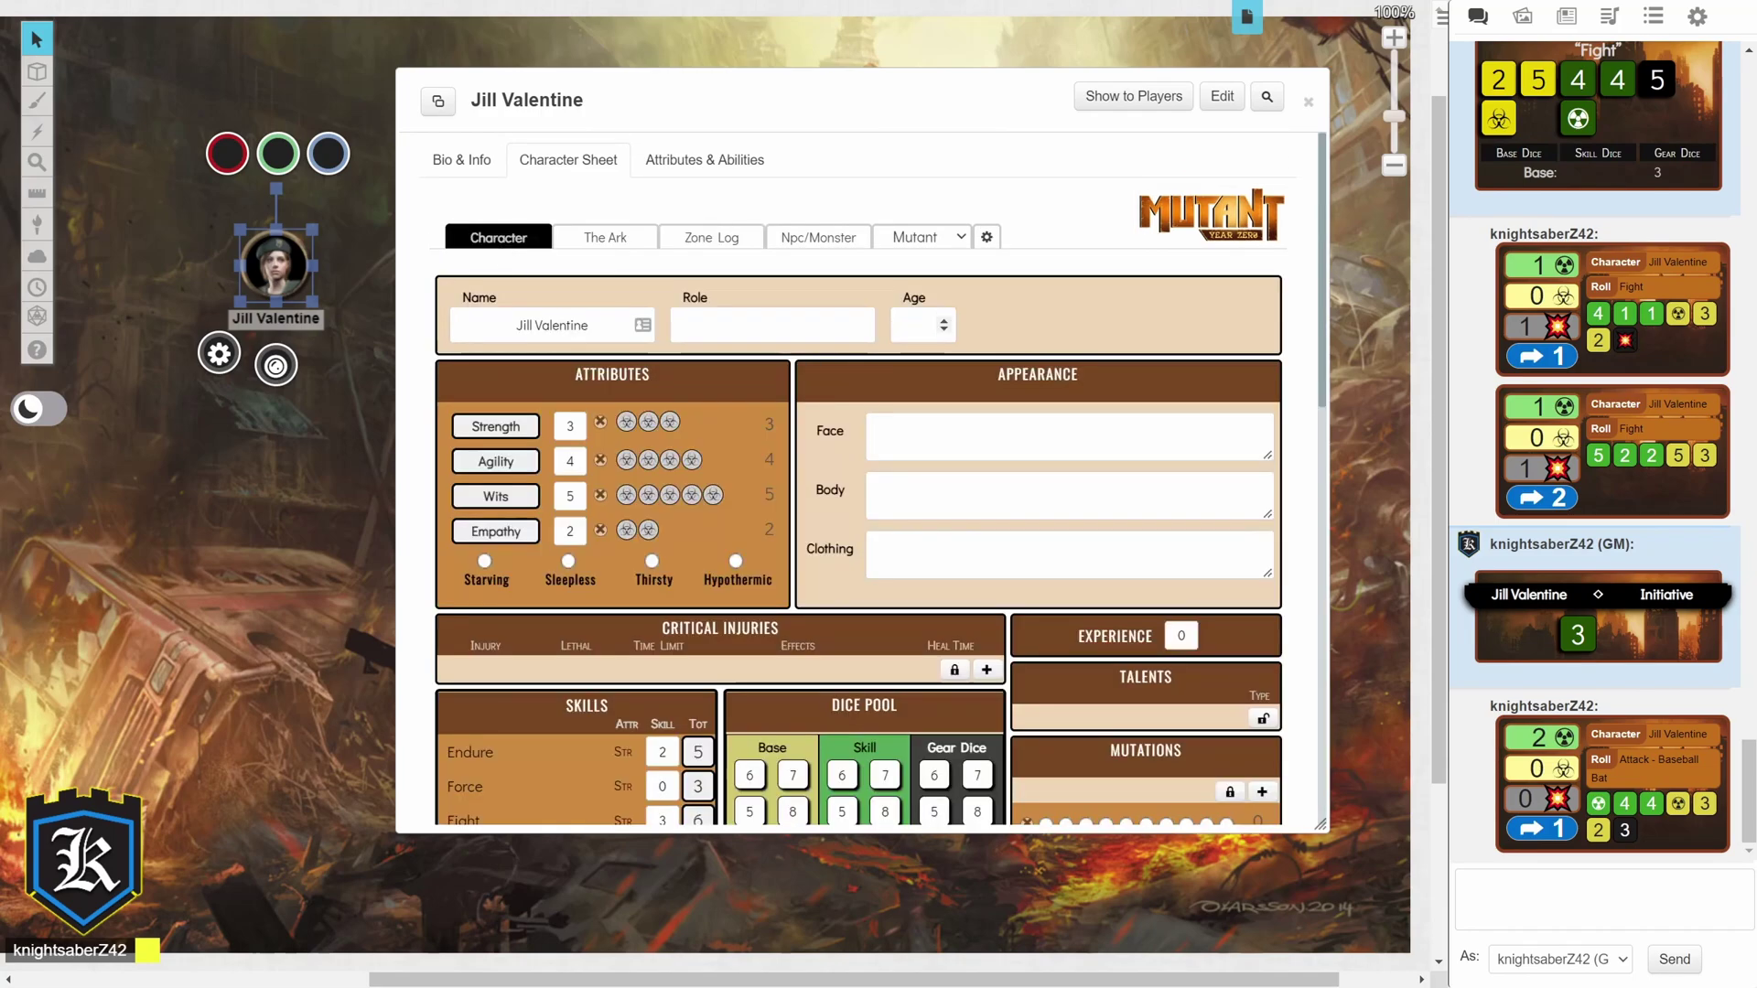